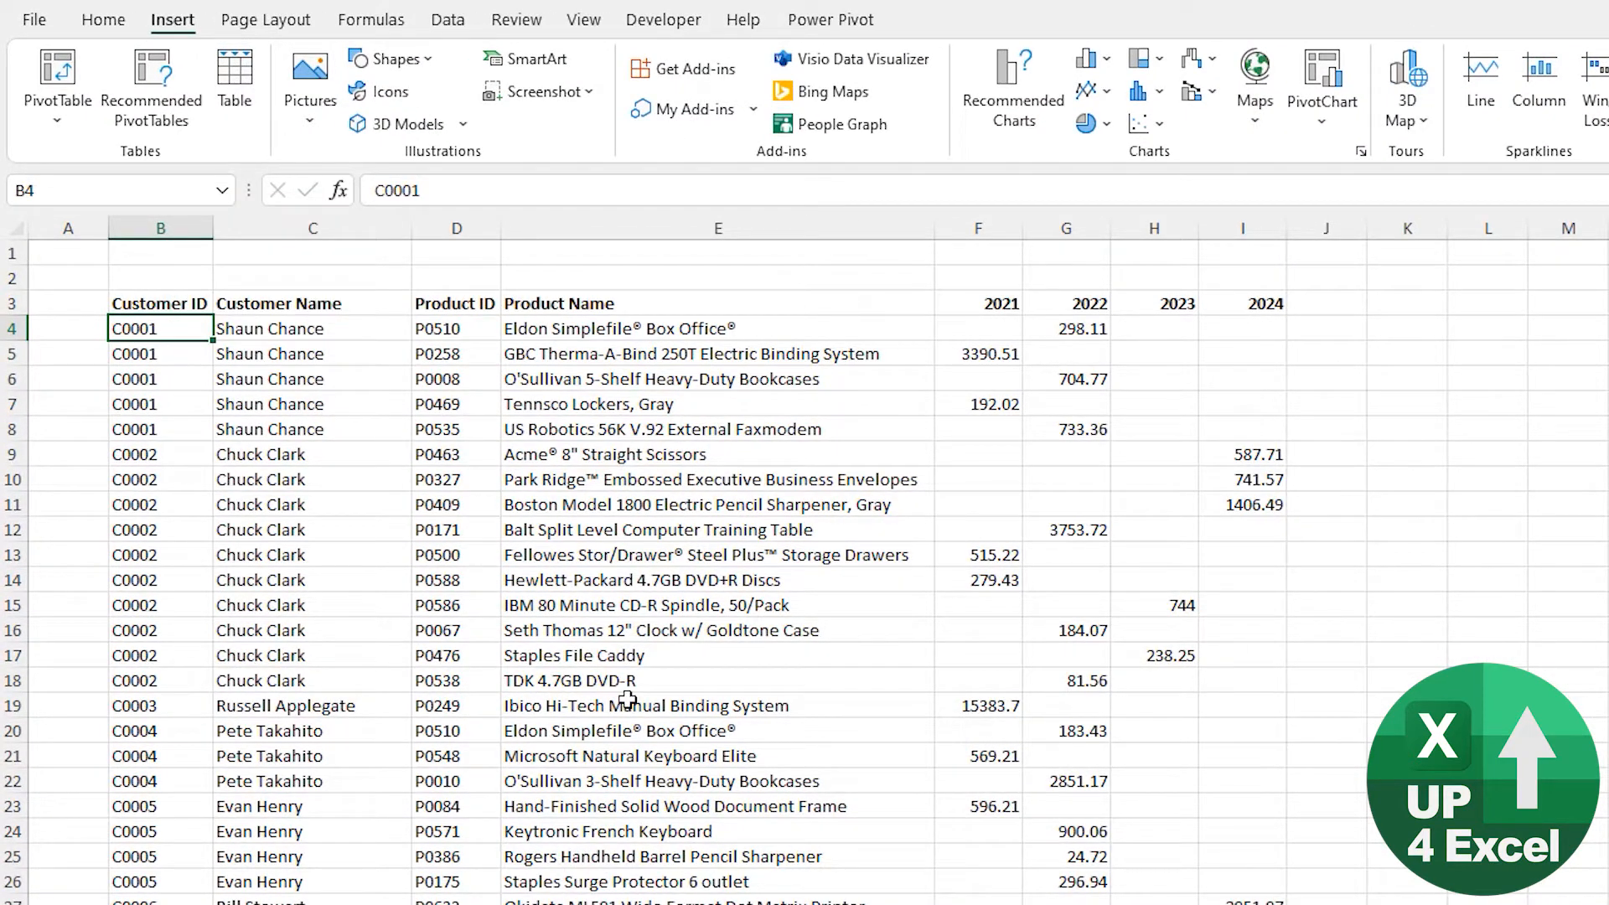
Convert the order data in B3:I4078 into a table with headers
{"action": "left_click", "coordinate": [238, 82]}
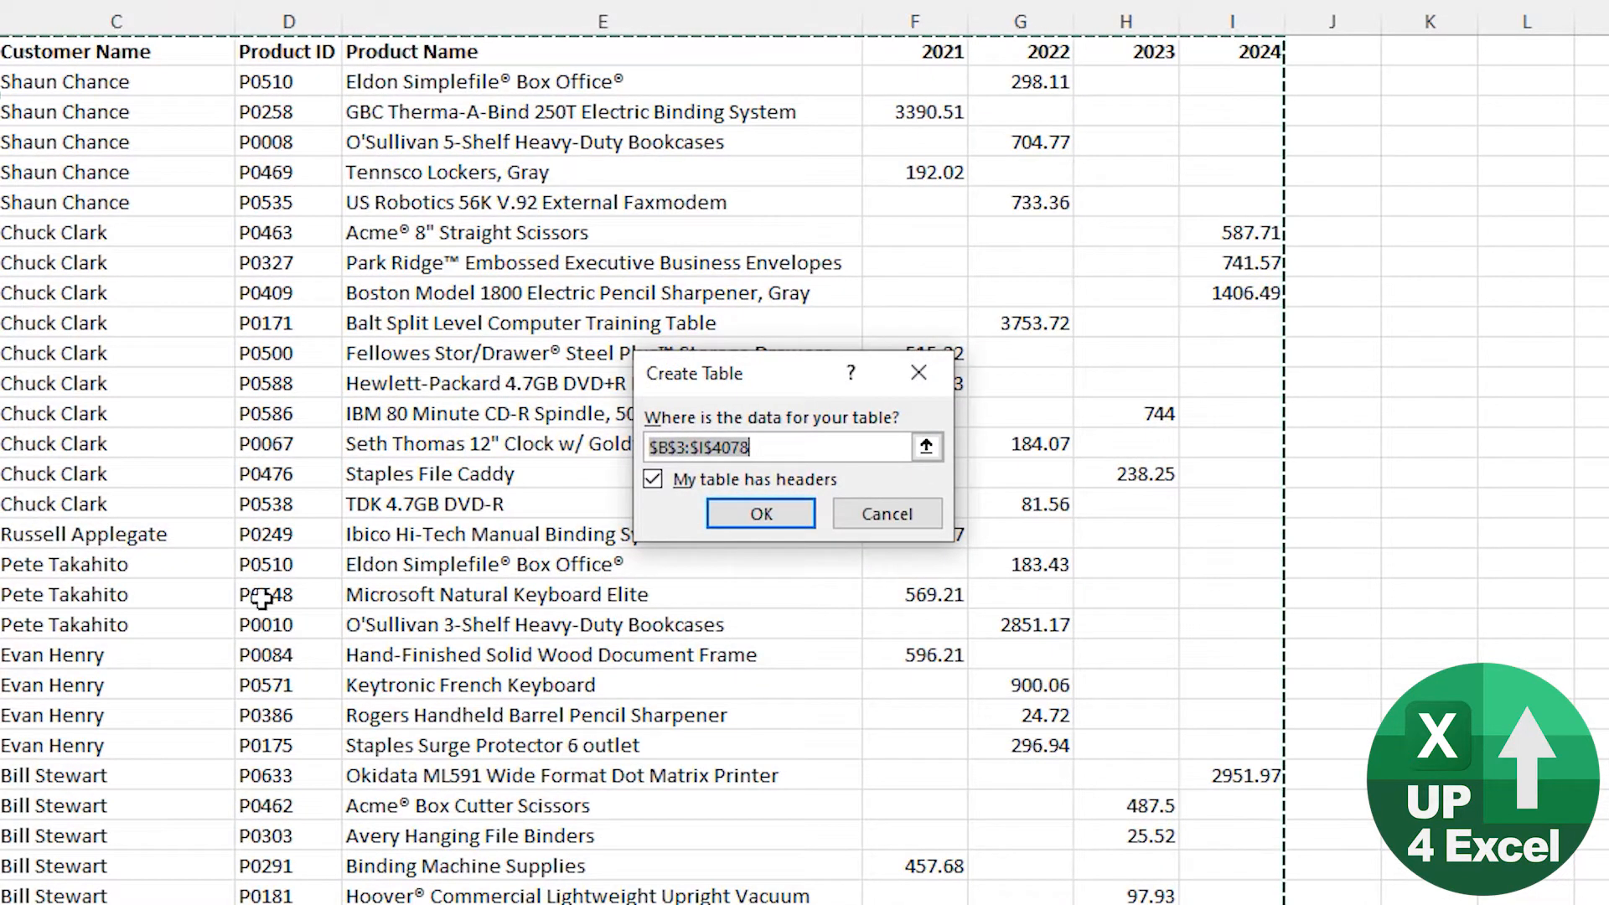
{"action": "left_click", "coordinate": [744, 513]}
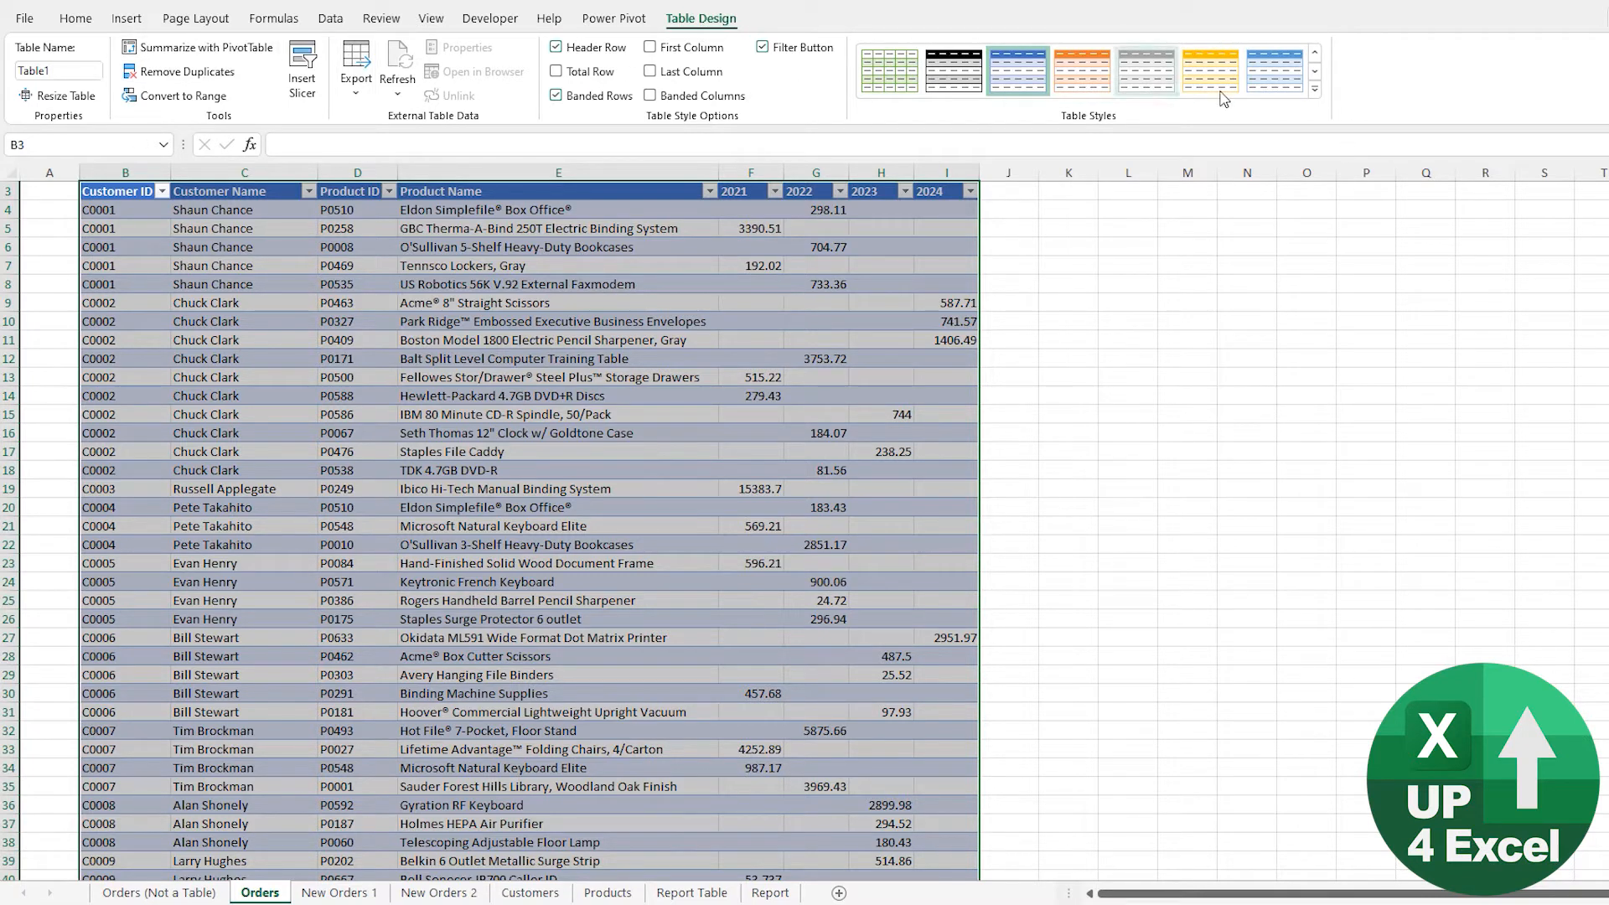
{"action": "right_click", "coordinate": [418, 279]}
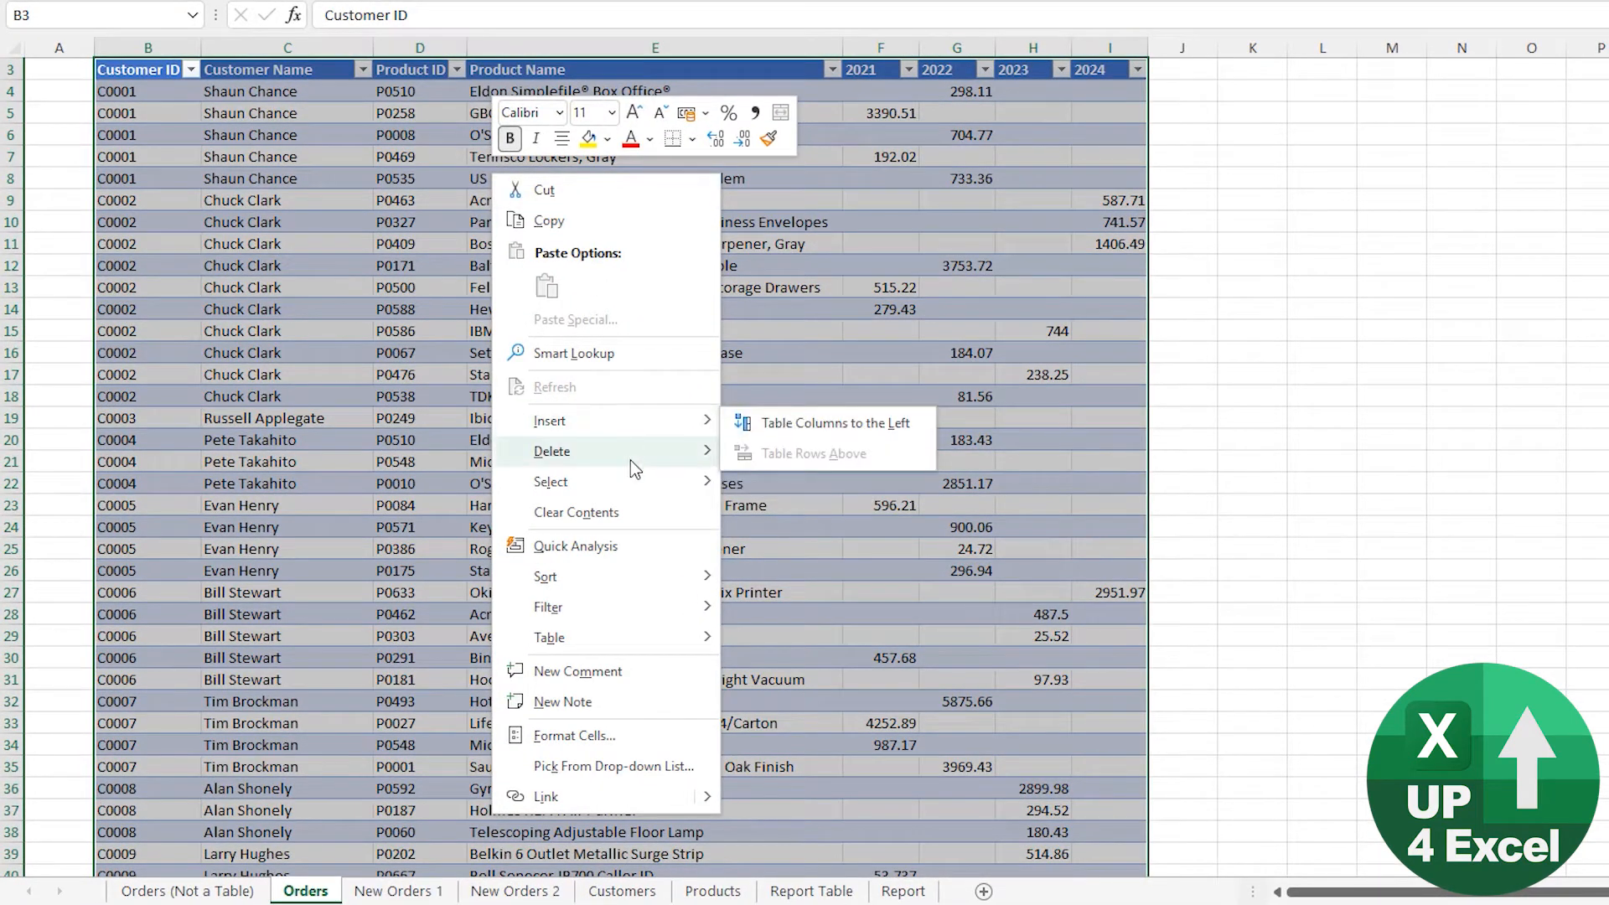
{"action": "mouse_move", "coordinate": [630, 477]}
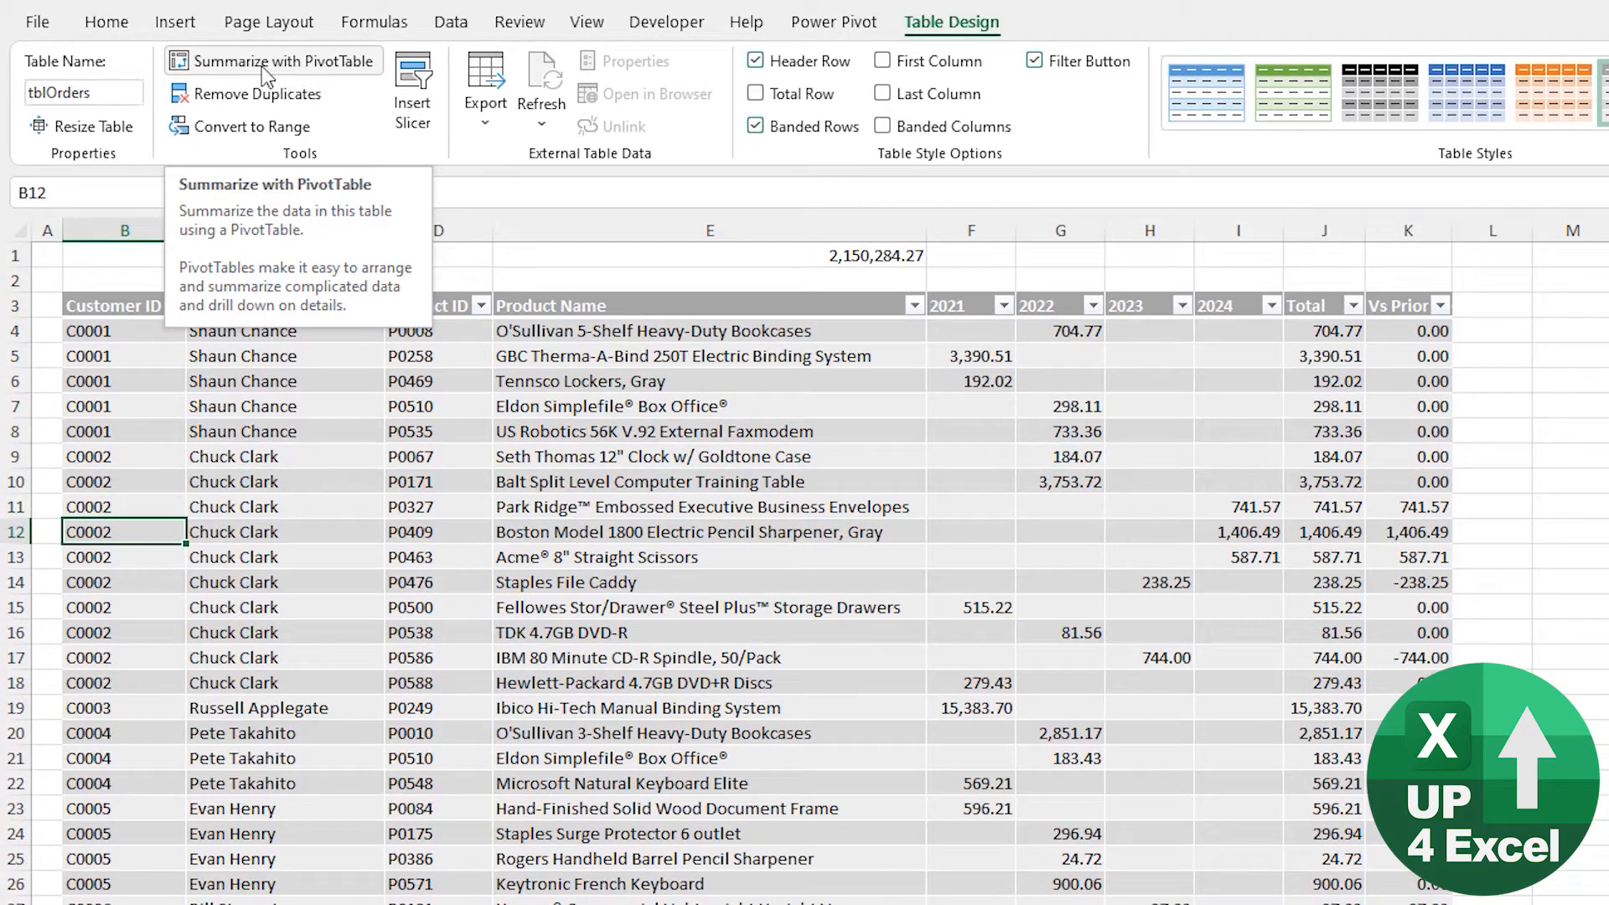
Summarize the tblOrders table with a PivotTable placed on a new worksheet
{"action": "left_click", "coordinate": [267, 73]}
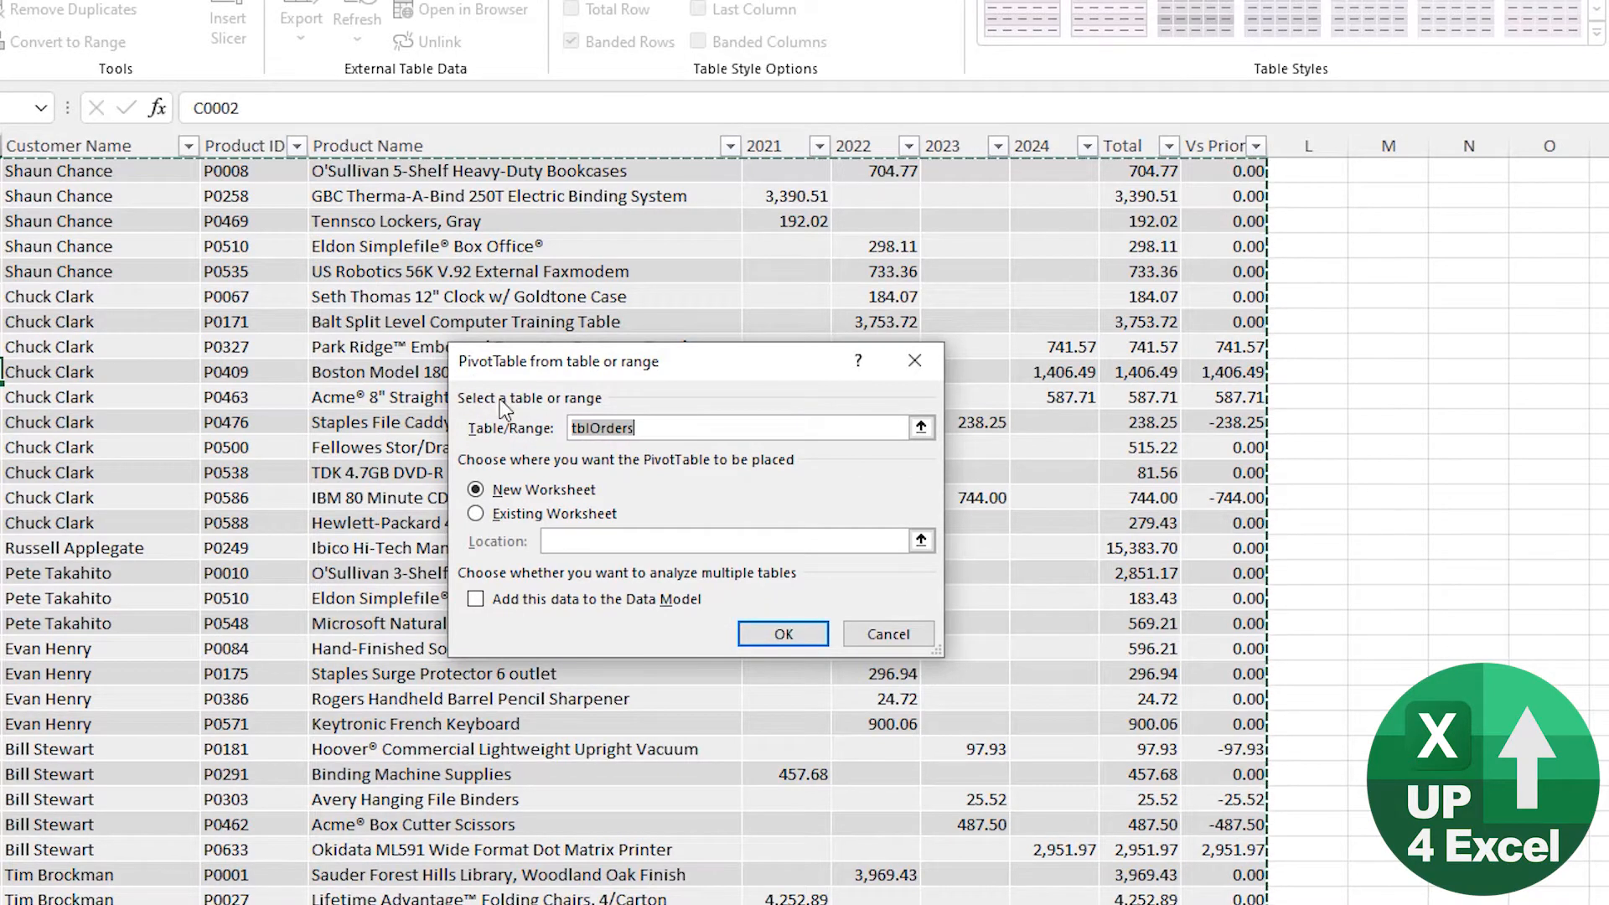
{"action": "left_click", "coordinate": [673, 431]}
{"action": "left_click_drag", "start_coordinate": [673, 431], "coordinate": [568, 428]}
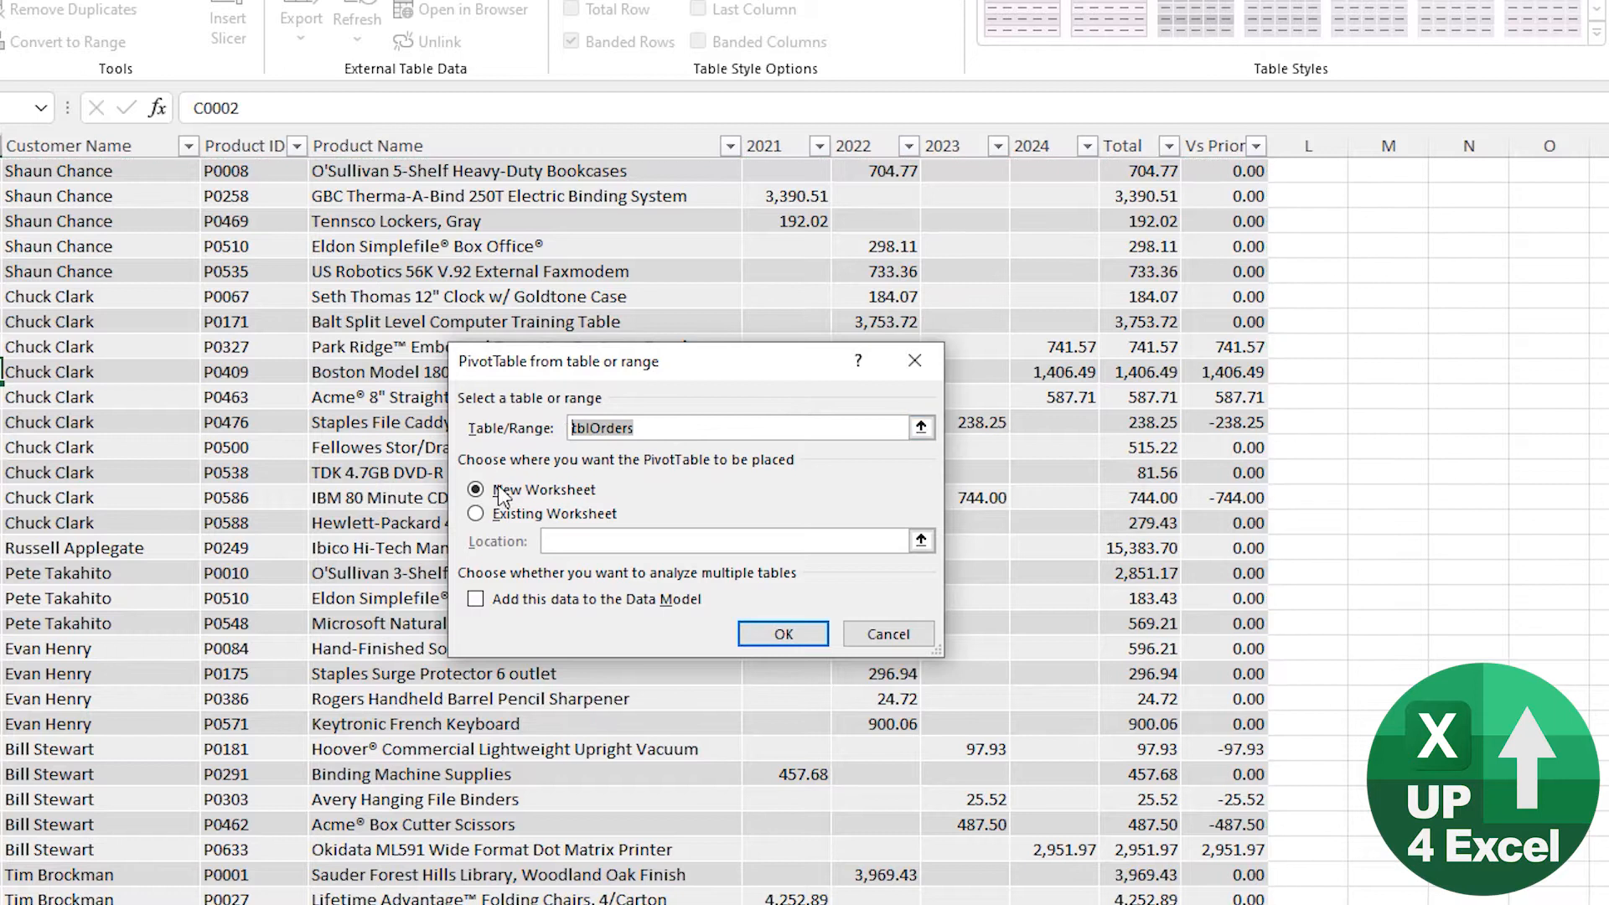
{"action": "left_click", "coordinate": [777, 636]}
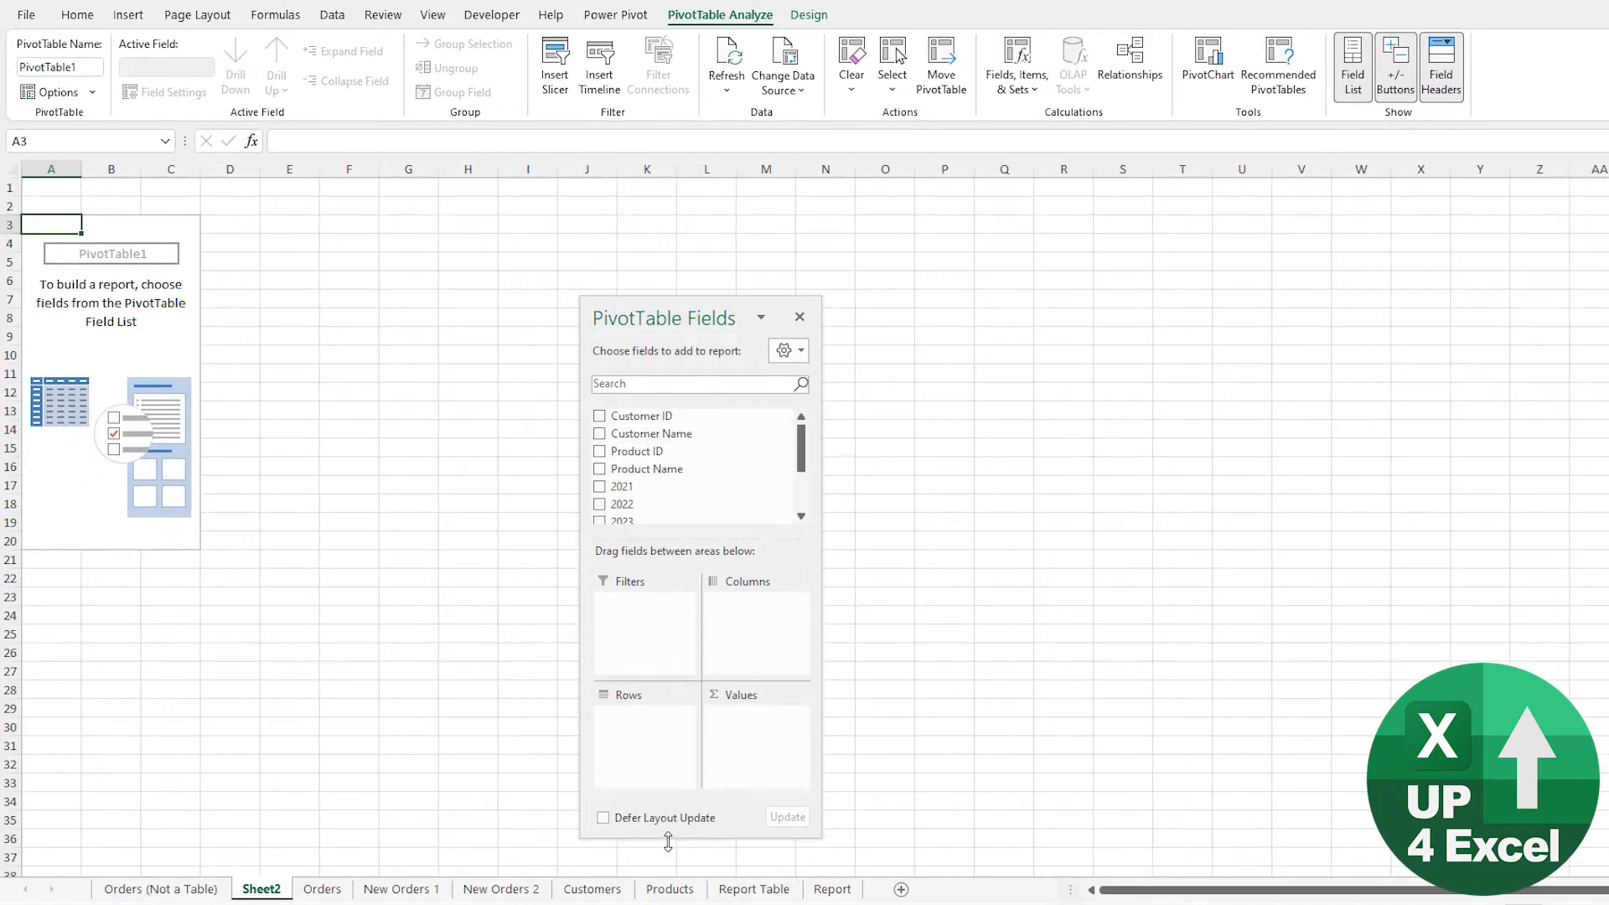
Move the PivotTable Fields pane beside the empty PivotTable and enlarge it in width and height
{"action": "left_click_drag", "start_coordinate": [689, 310], "coordinate": [394, 206]}
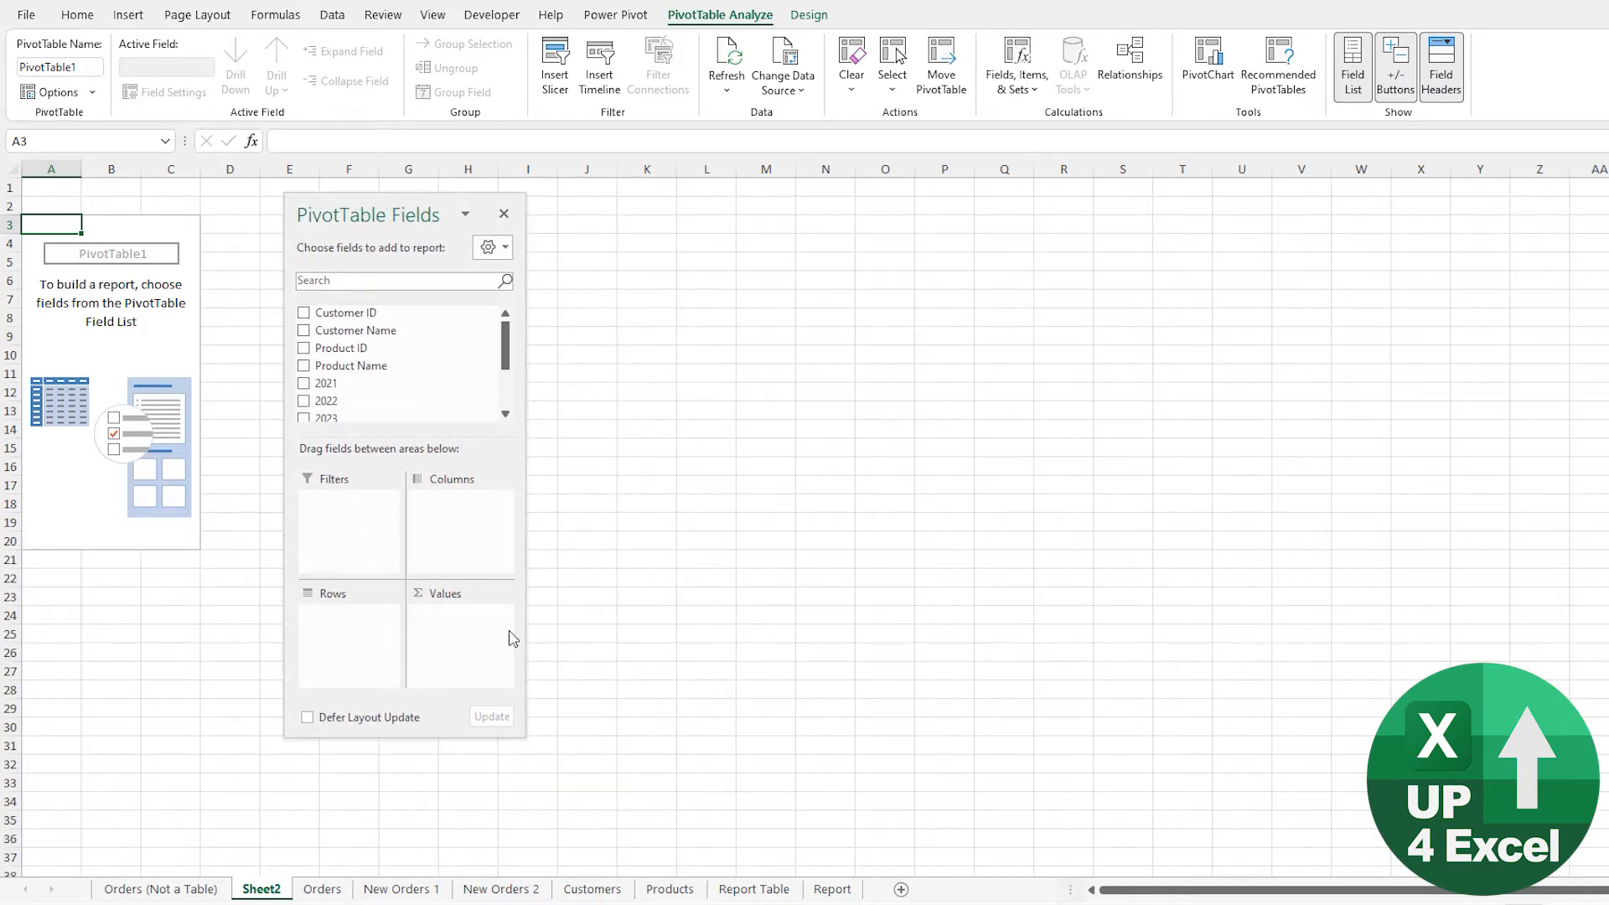
{"action": "left_click_drag", "start_coordinate": [525, 559], "coordinate": [570, 560]}
{"action": "left_click_drag", "start_coordinate": [408, 737], "coordinate": [405, 784]}
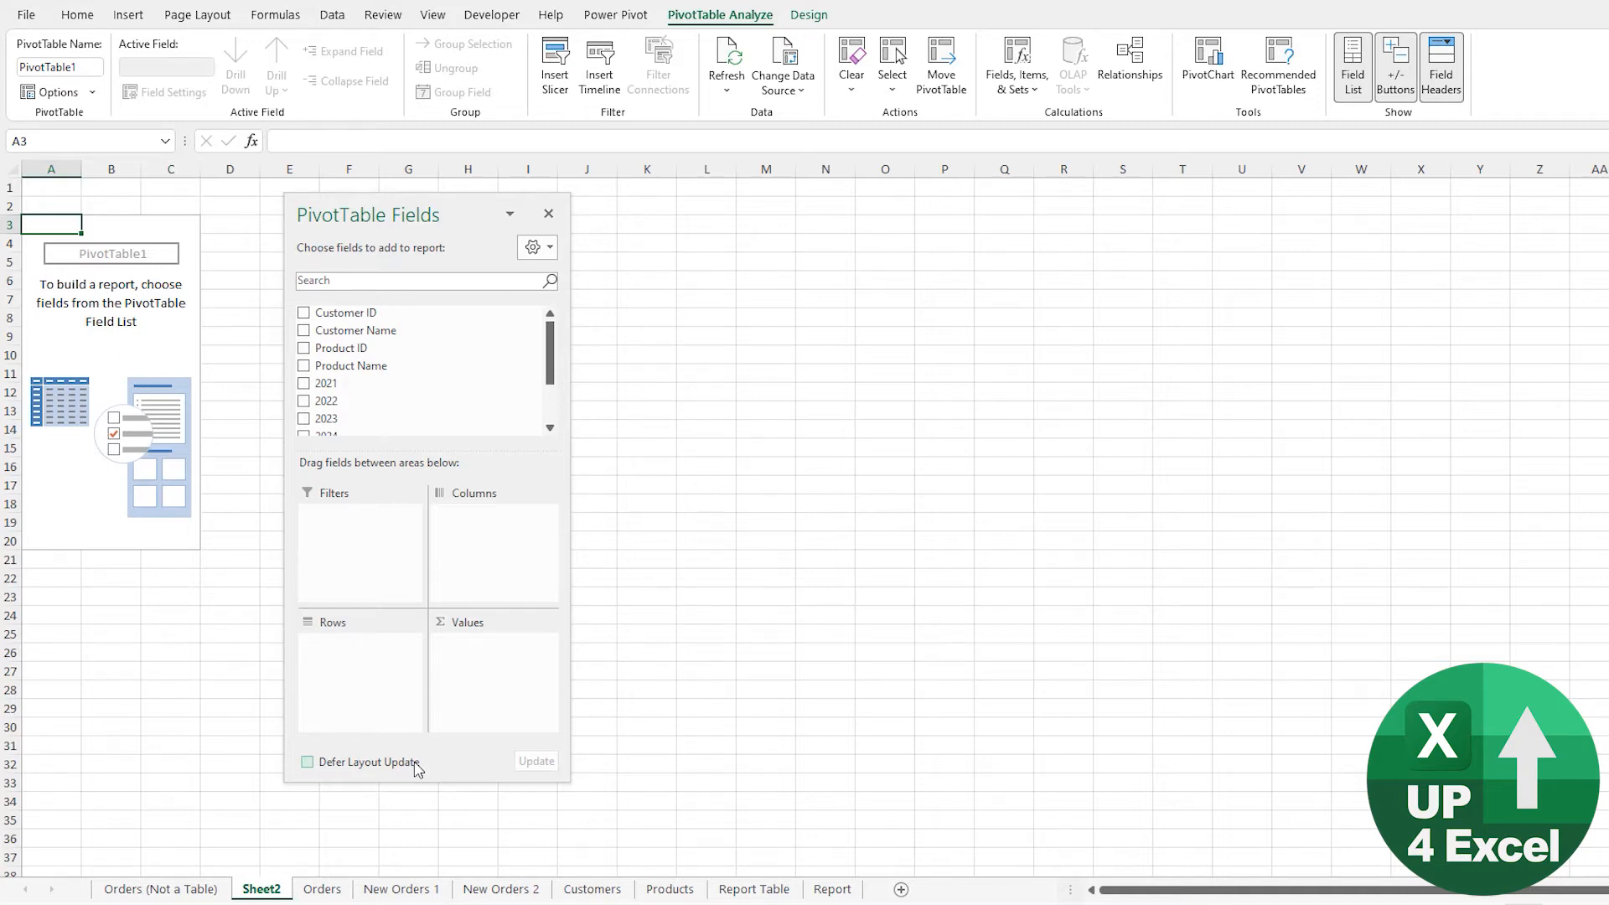
Add the 2024 field to the PivotTable values and Customer Name to its rows
{"action": "scroll", "coordinate": [459, 345], "scroll_direction": "down", "scroll_amount": 2}
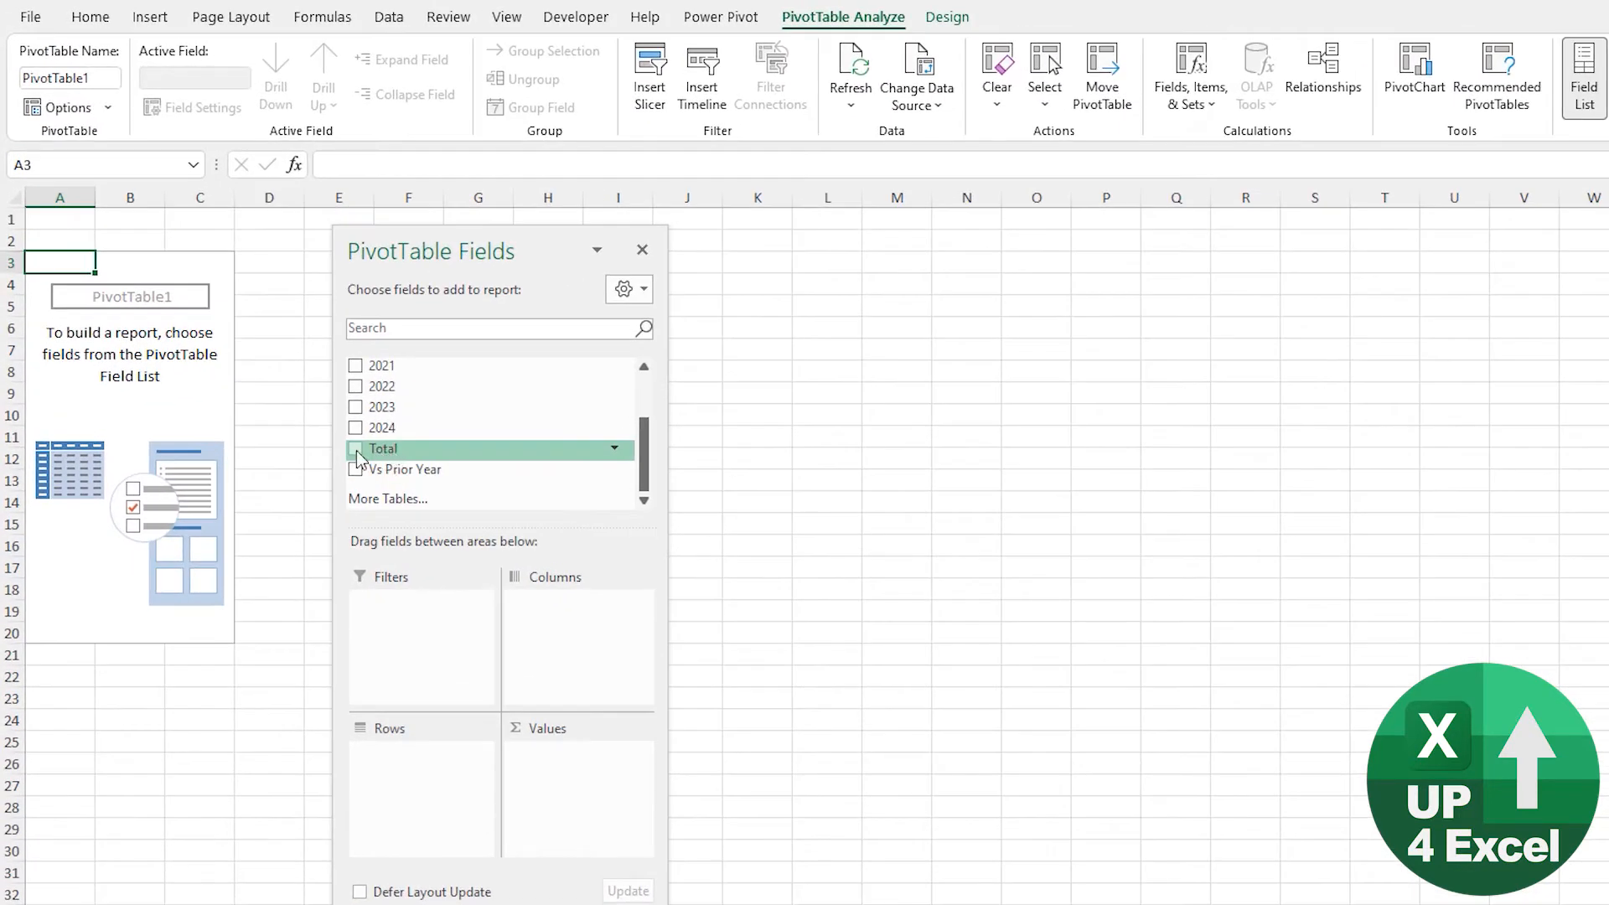
{"action": "left_click", "coordinate": [356, 427]}
{"action": "scroll", "coordinate": [423, 461], "scroll_direction": "up", "scroll_amount": 2}
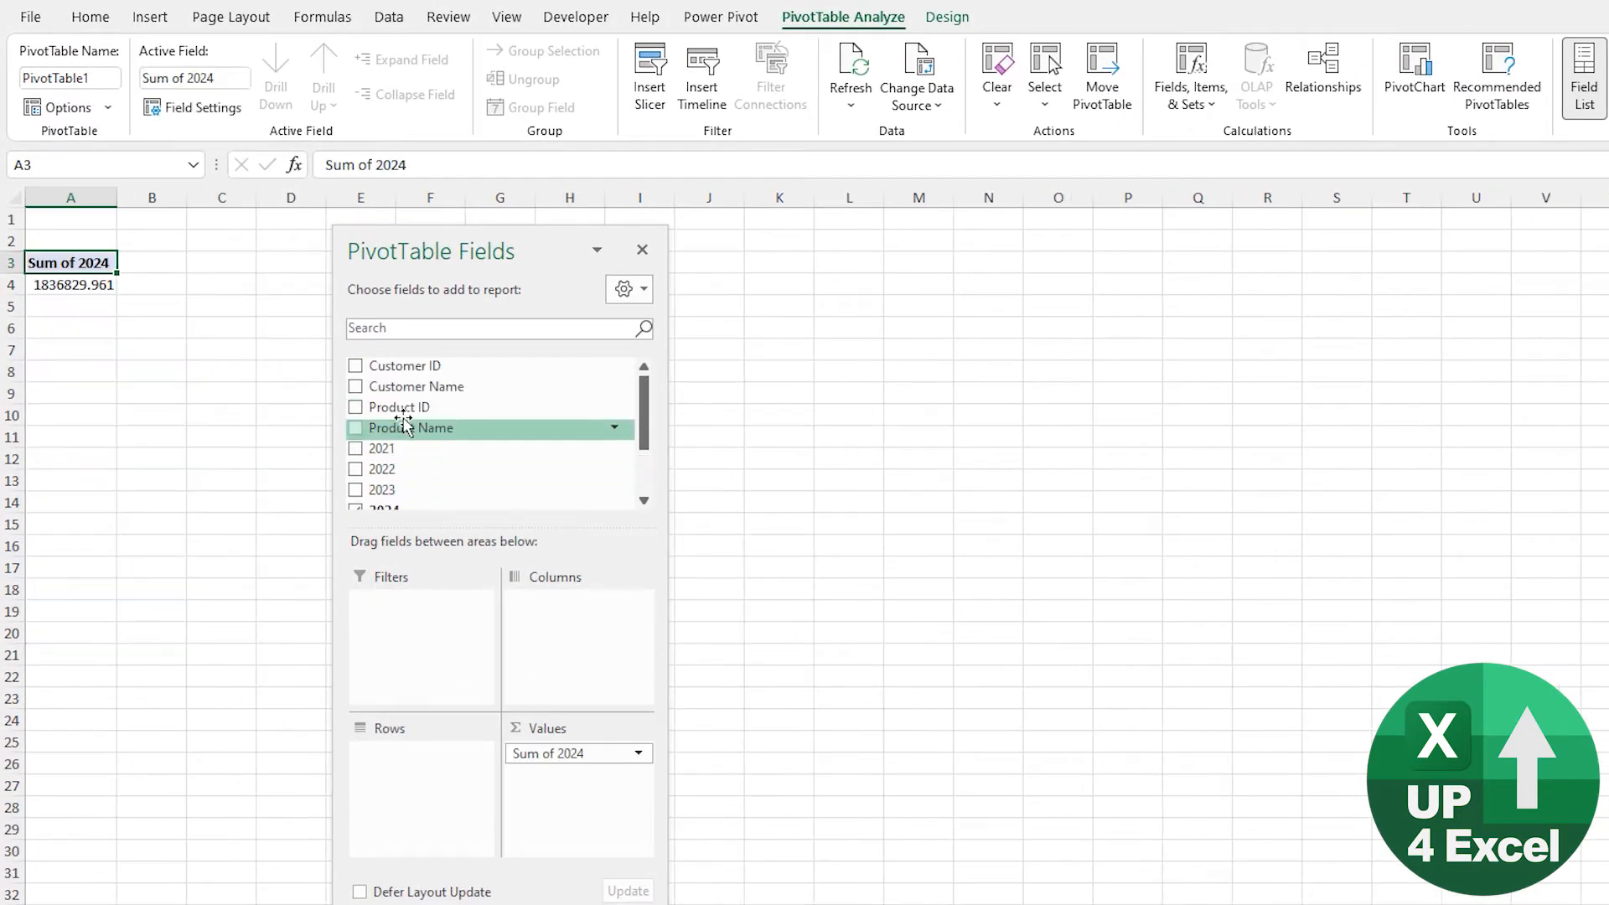
{"action": "left_click", "coordinate": [358, 388]}
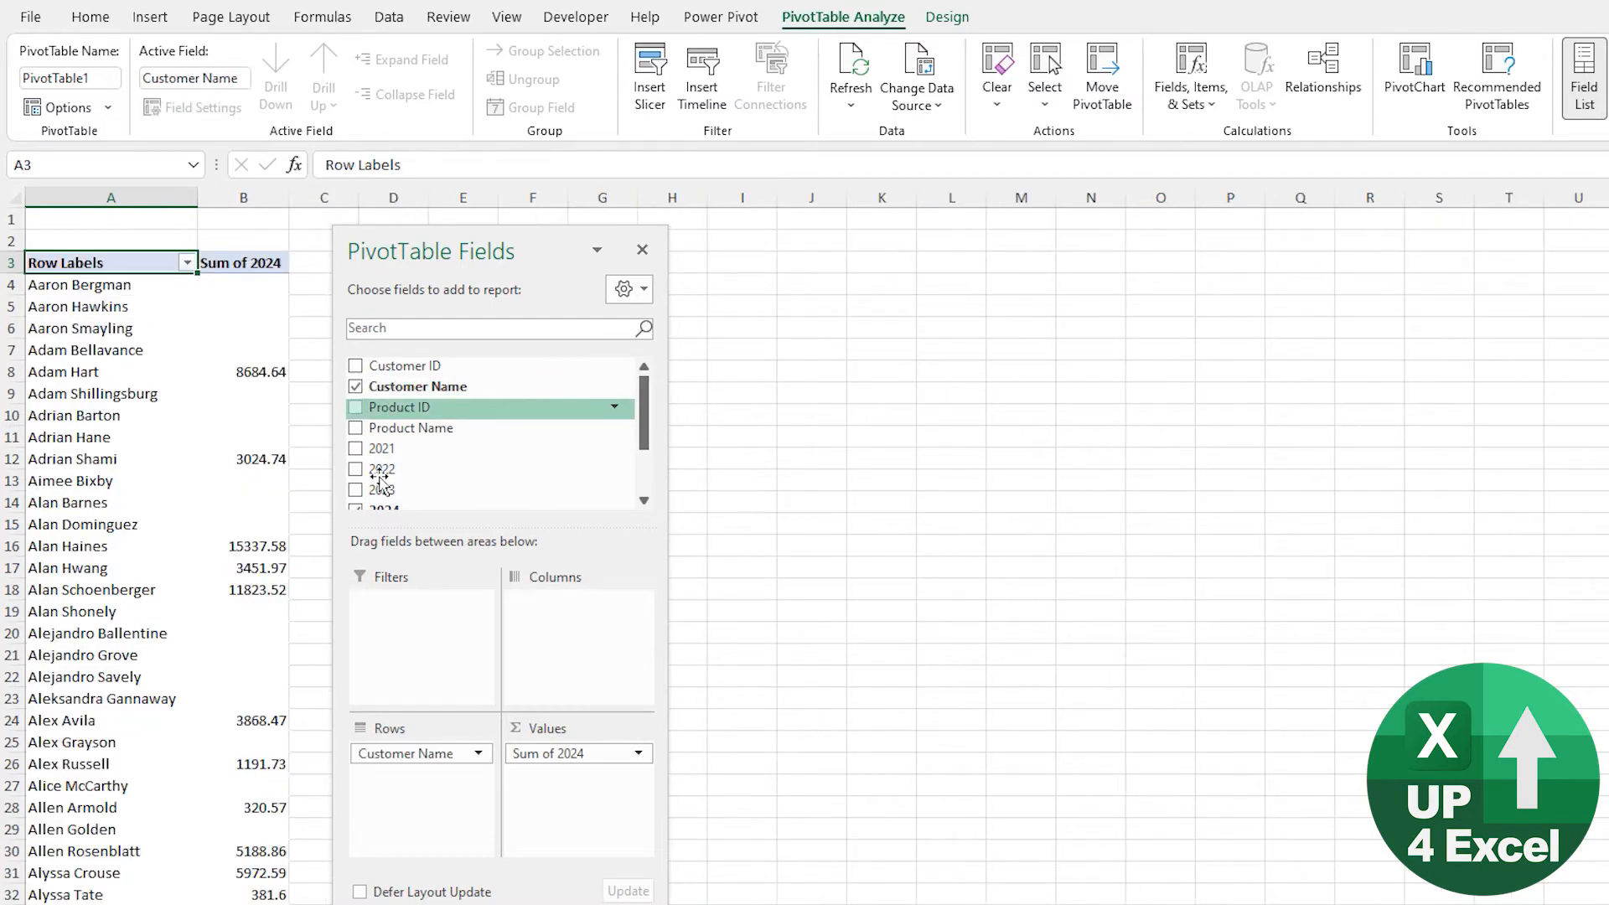
Replace Customer Name with Product Name as the PivotTable's row field
{"action": "left_click", "coordinate": [356, 428]}
{"action": "left_click", "coordinate": [359, 388]}
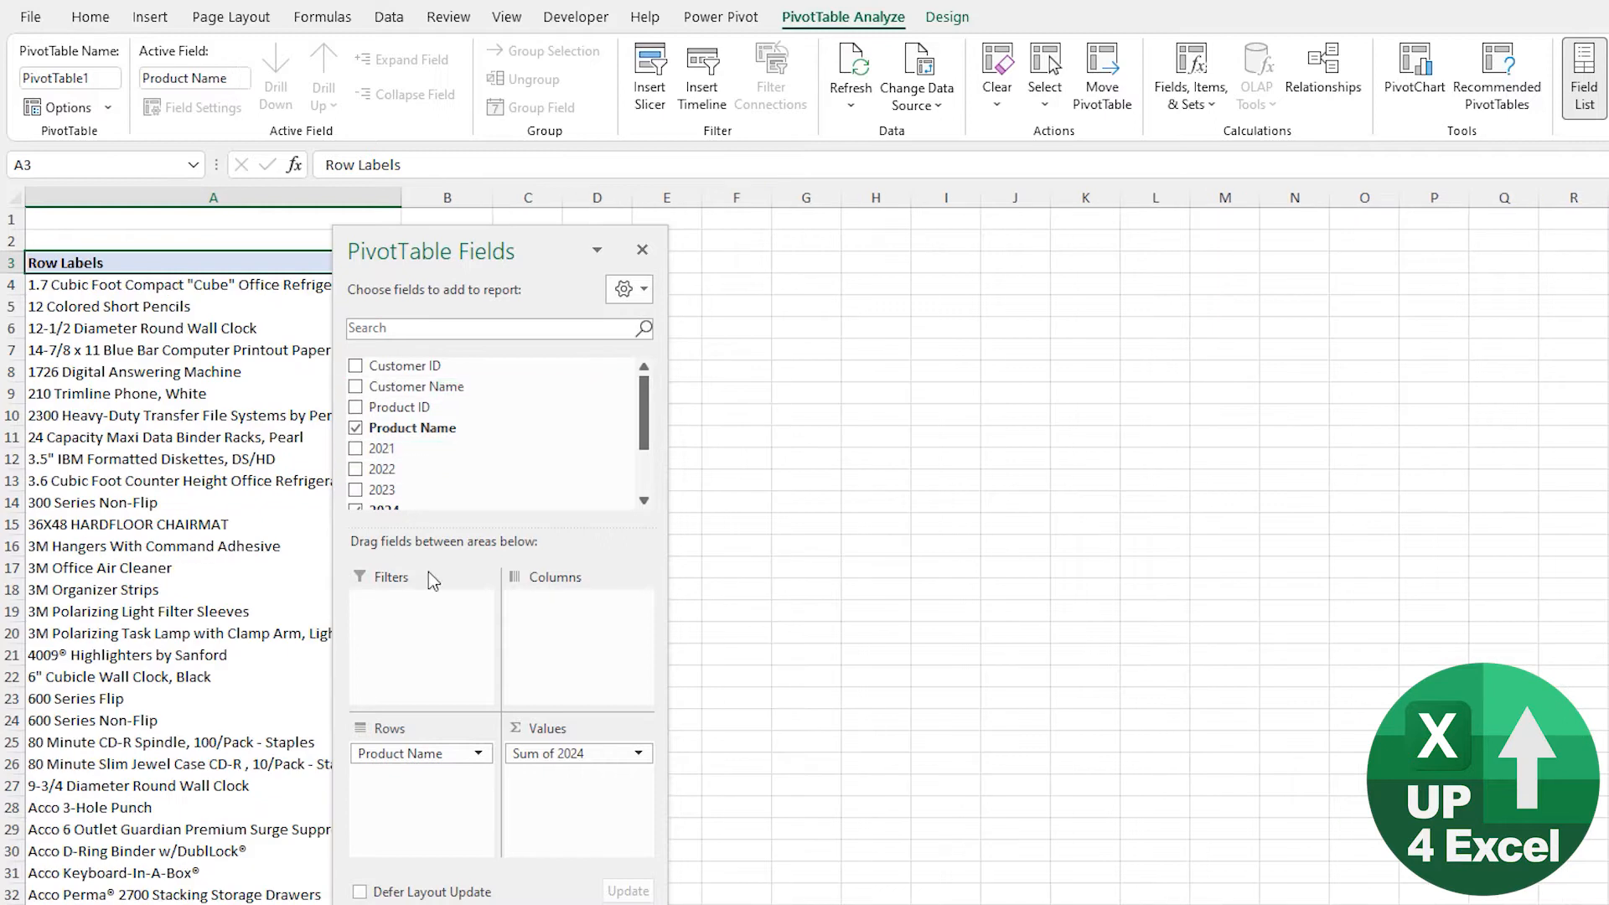
{"action": "scroll", "coordinate": [452, 486], "scroll_direction": "down", "scroll_amount": 2}
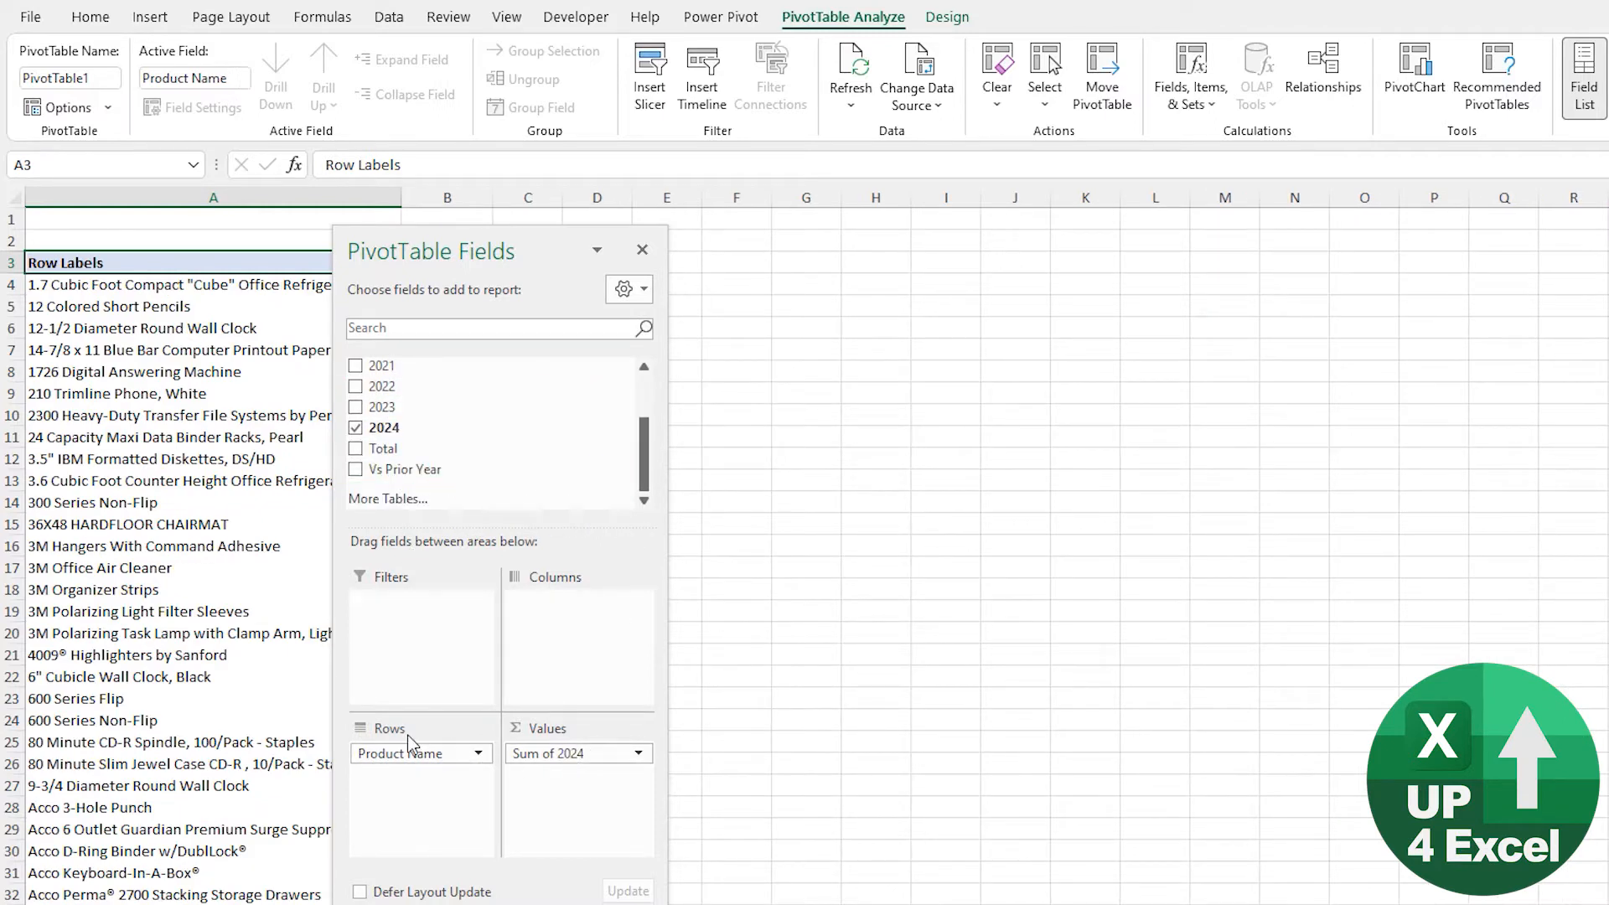
Look down the product rows and move the PivotTable Fields pane clear of the 2024 sums column
{"action": "scroll", "coordinate": [186, 660], "scroll_direction": "down", "scroll_amount": 17}
{"action": "scroll", "coordinate": [186, 659], "scroll_direction": "down", "scroll_amount": 14}
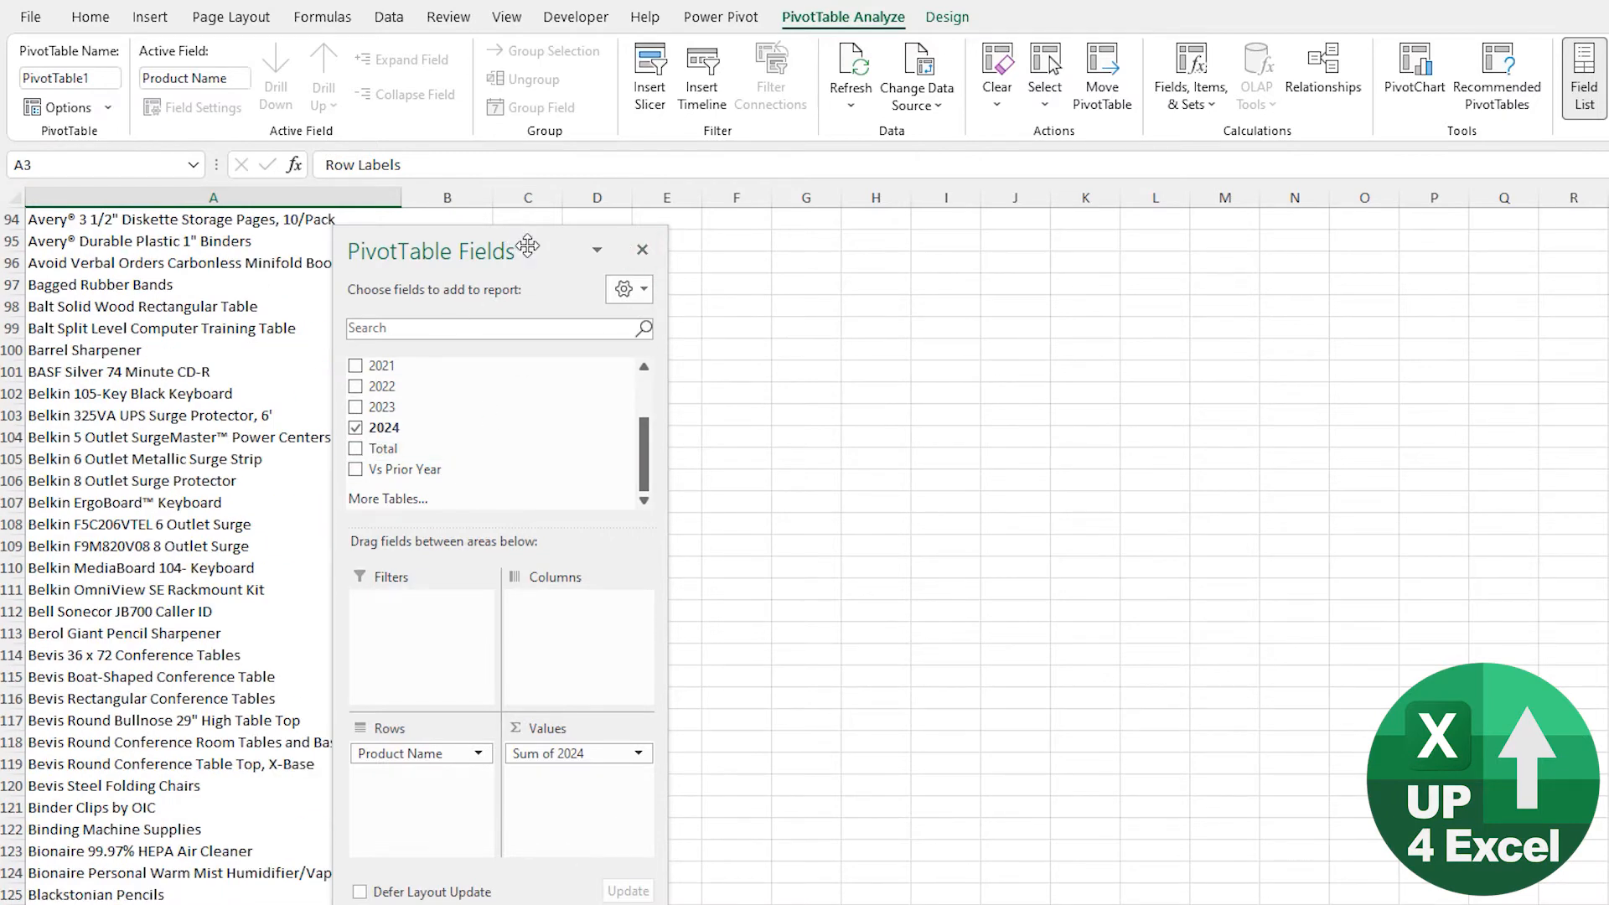
{"action": "left_click_drag", "start_coordinate": [515, 243], "coordinate": [818, 260]}
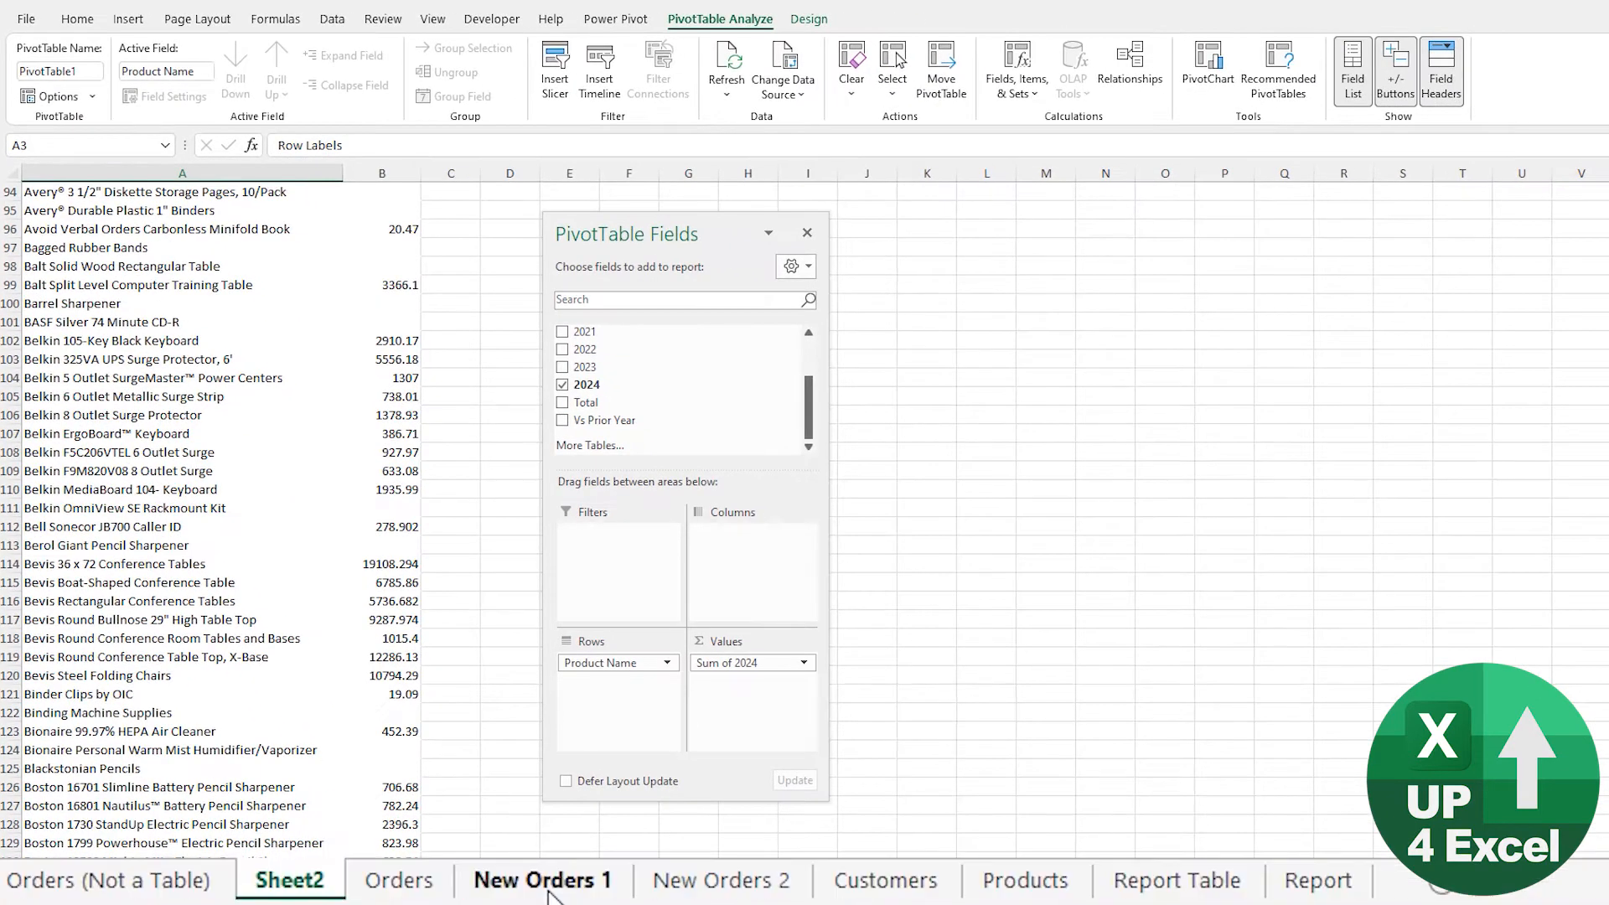
Copy all order rows without the headers, B4 to I362, from the New Orders 1 sheet
{"action": "left_click", "coordinate": [387, 893]}
{"action": "key", "text": "ctrl+Left"}
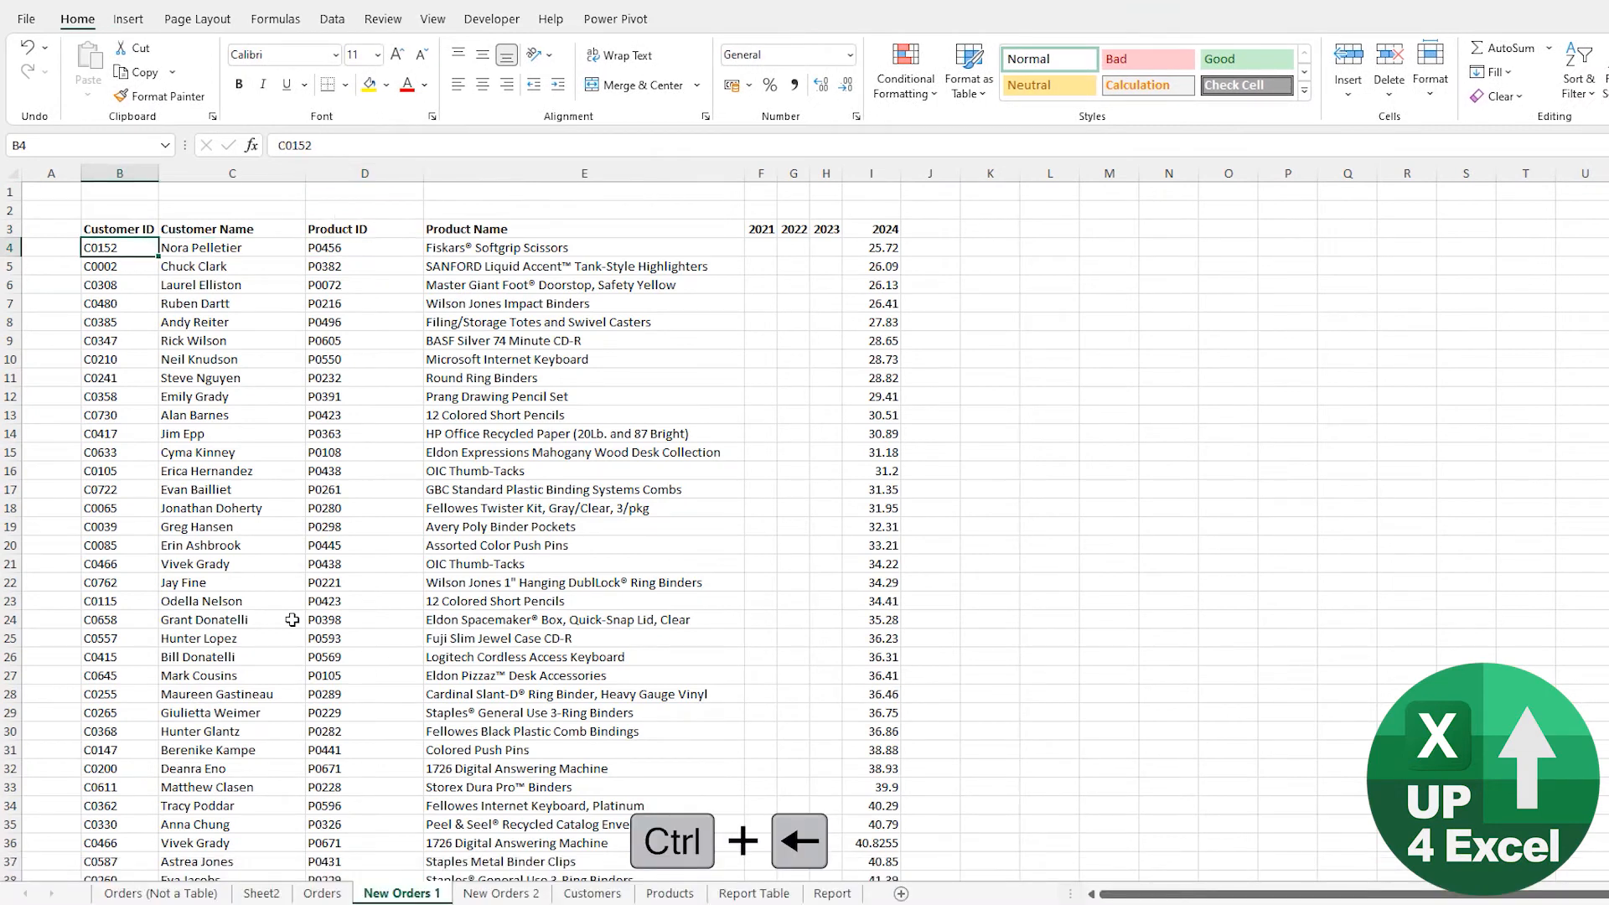
{"action": "key", "text": "ctrl+shift+End"}
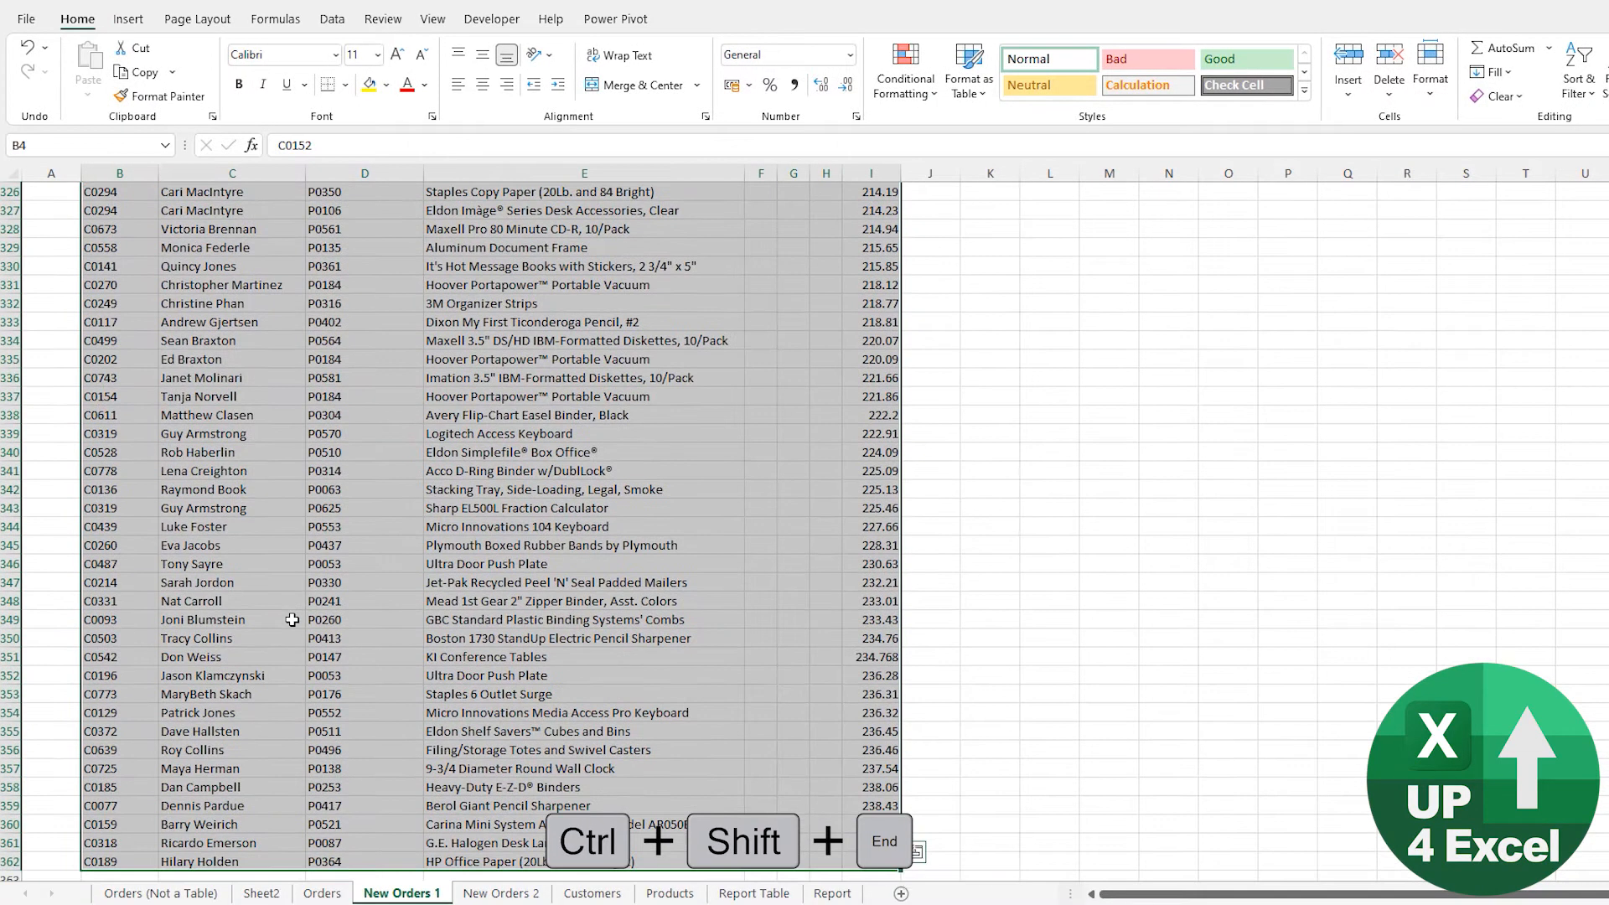
{"action": "key", "text": "ctrl+c"}
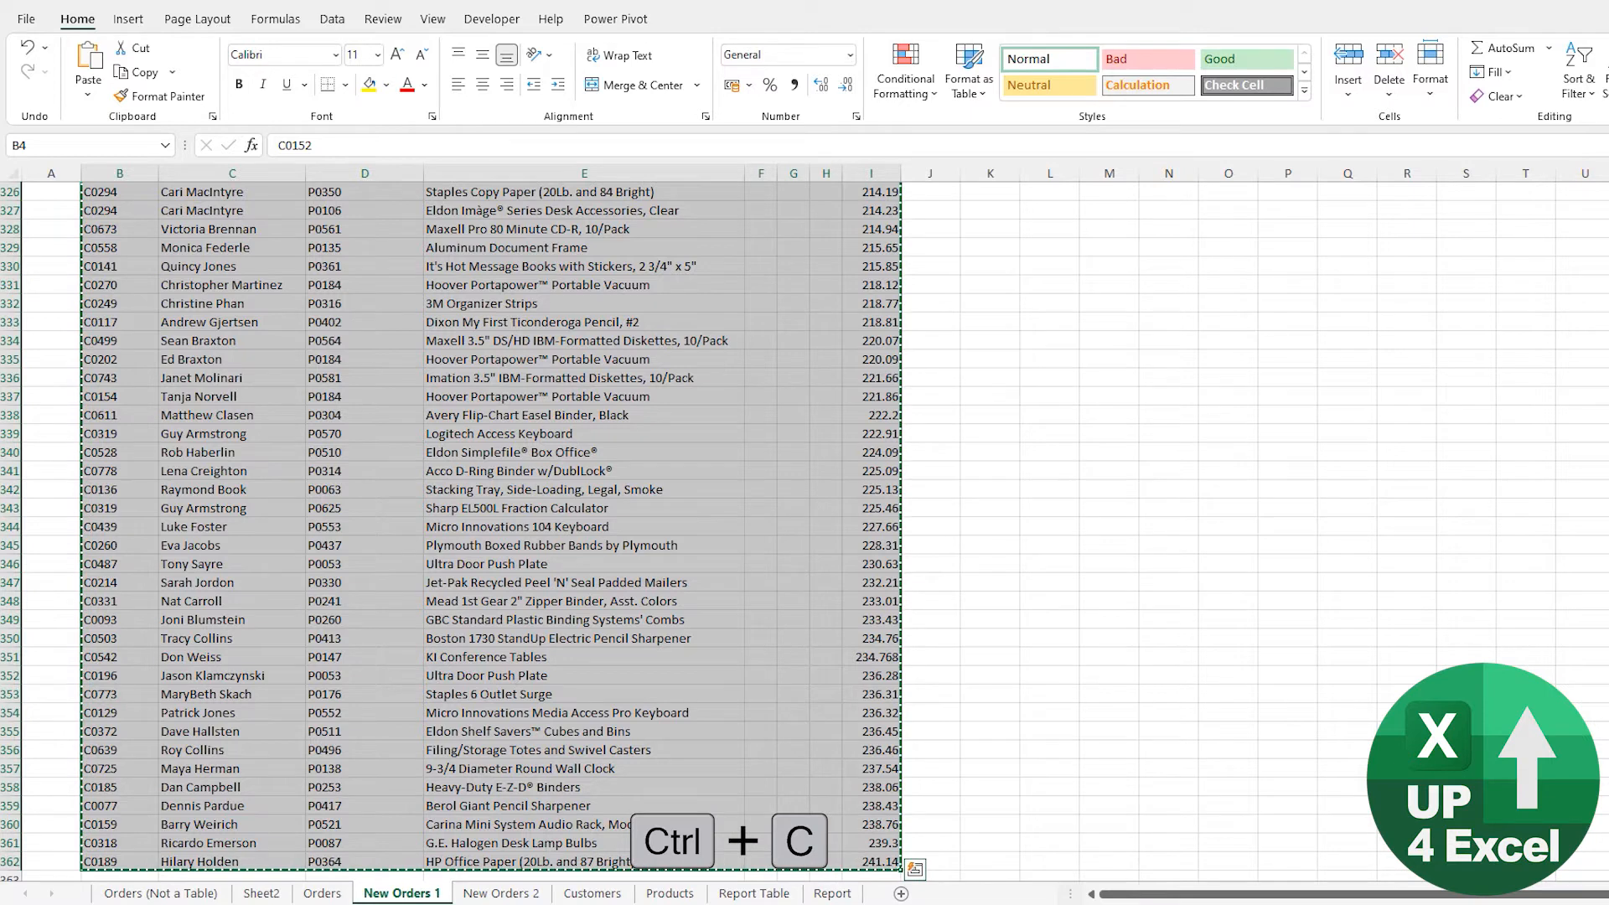
Paste the copied orders on the Orders sheet directly below the table's last row, starting at B4079
{"action": "left_click", "coordinate": [321, 893]}
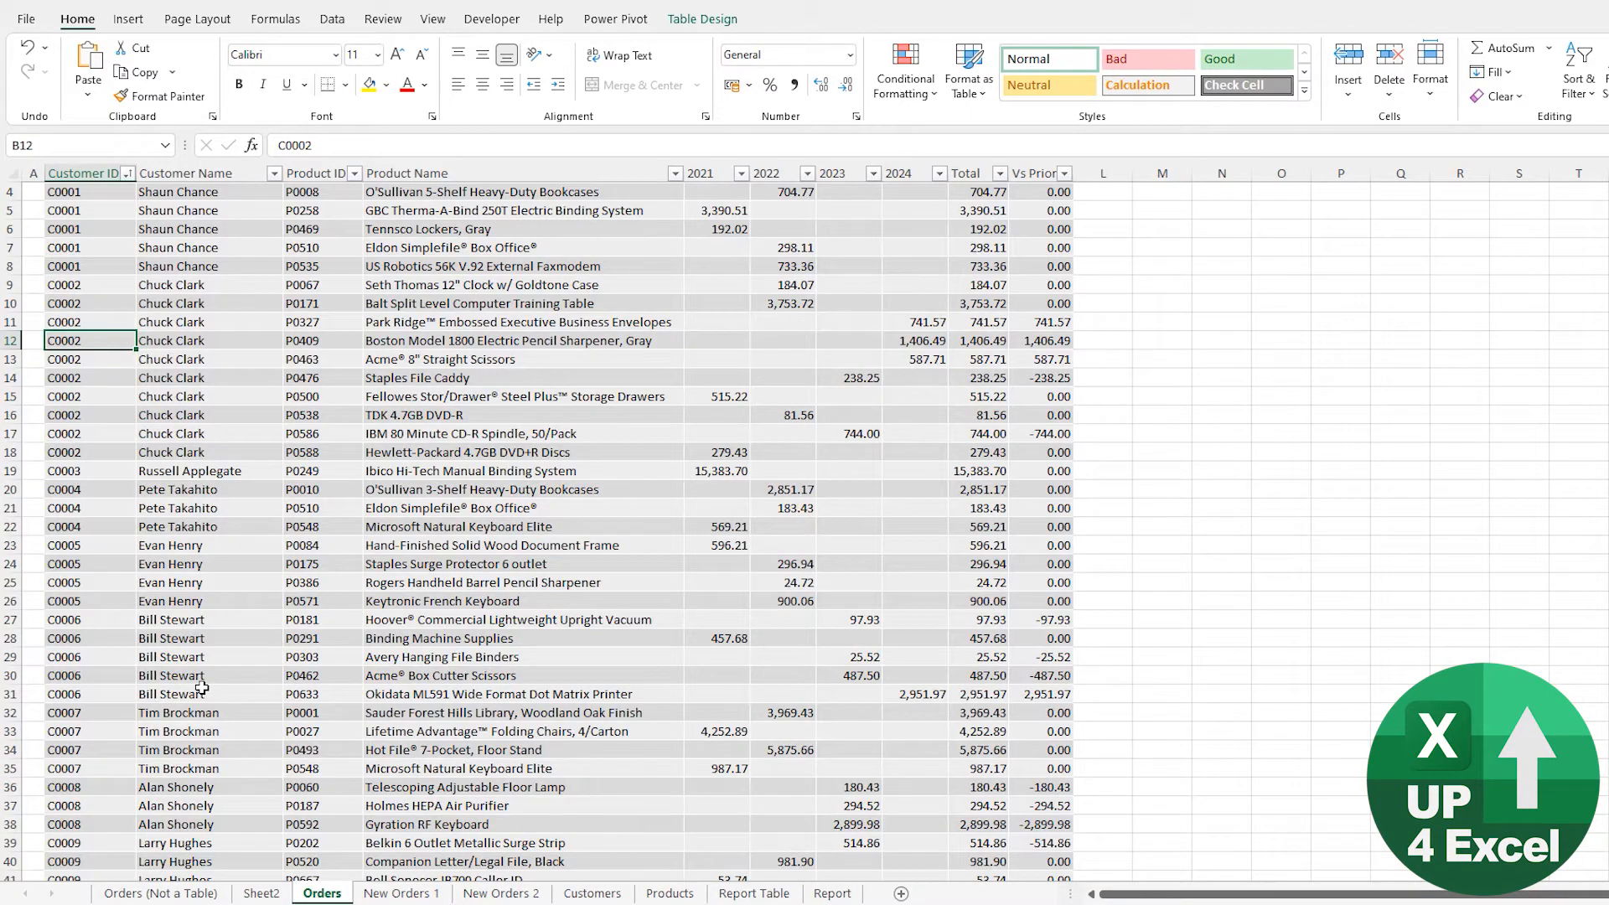
{"action": "key", "text": "ctrl+Down"}
{"action": "scroll", "coordinate": [193, 687], "scroll_direction": "down", "scroll_amount": 8}
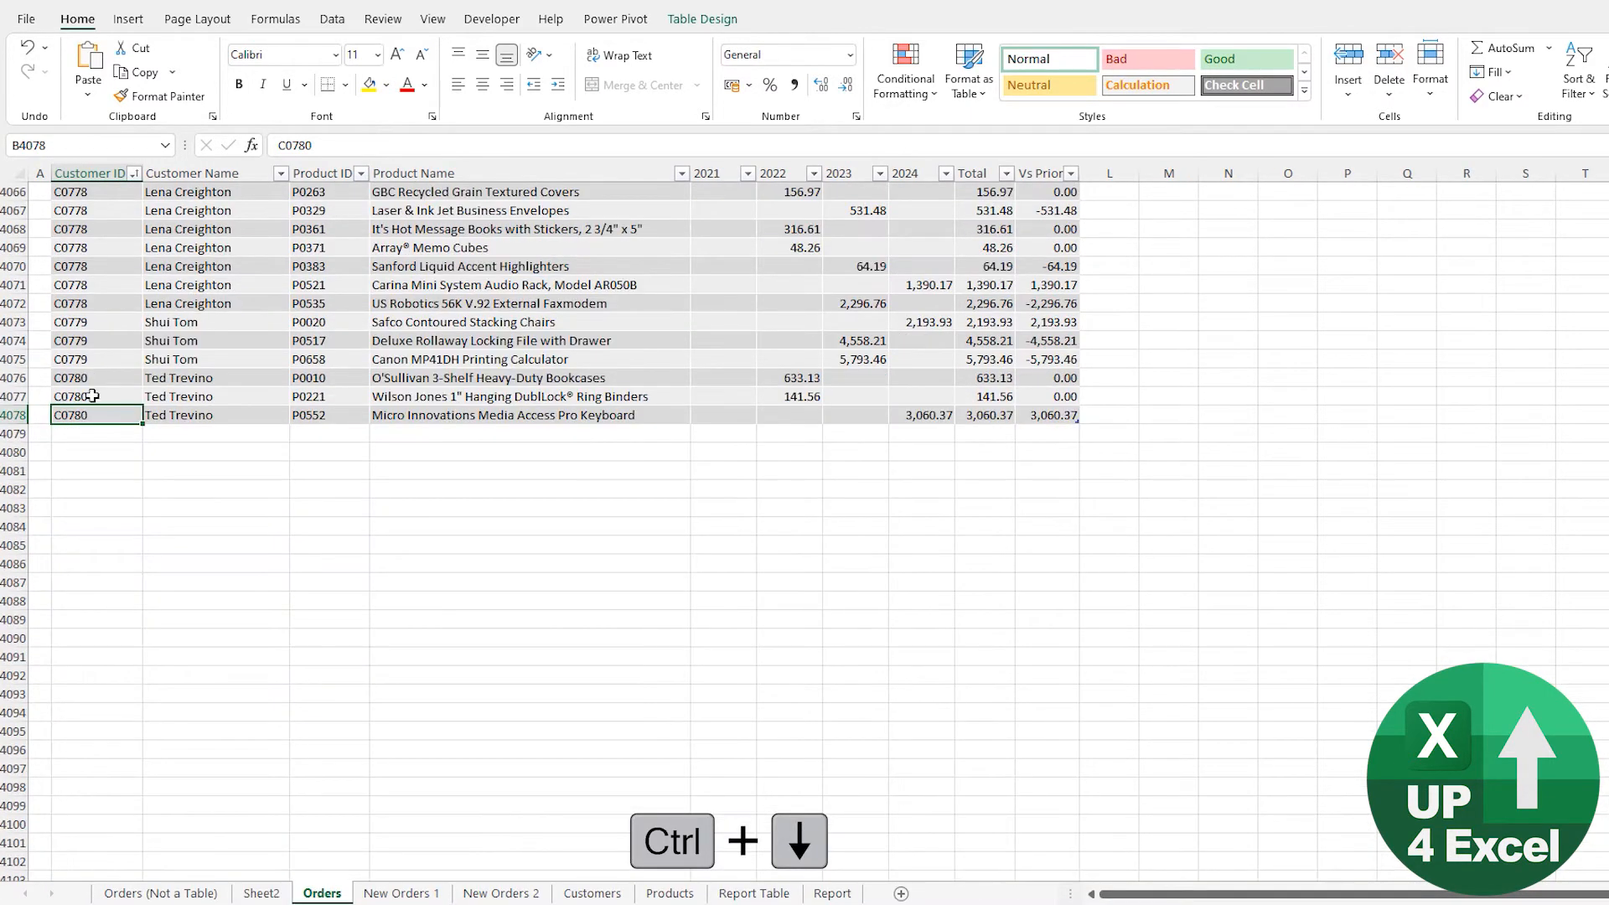
{"action": "left_click", "coordinate": [107, 434]}
{"action": "key", "text": "ctrl+v"}
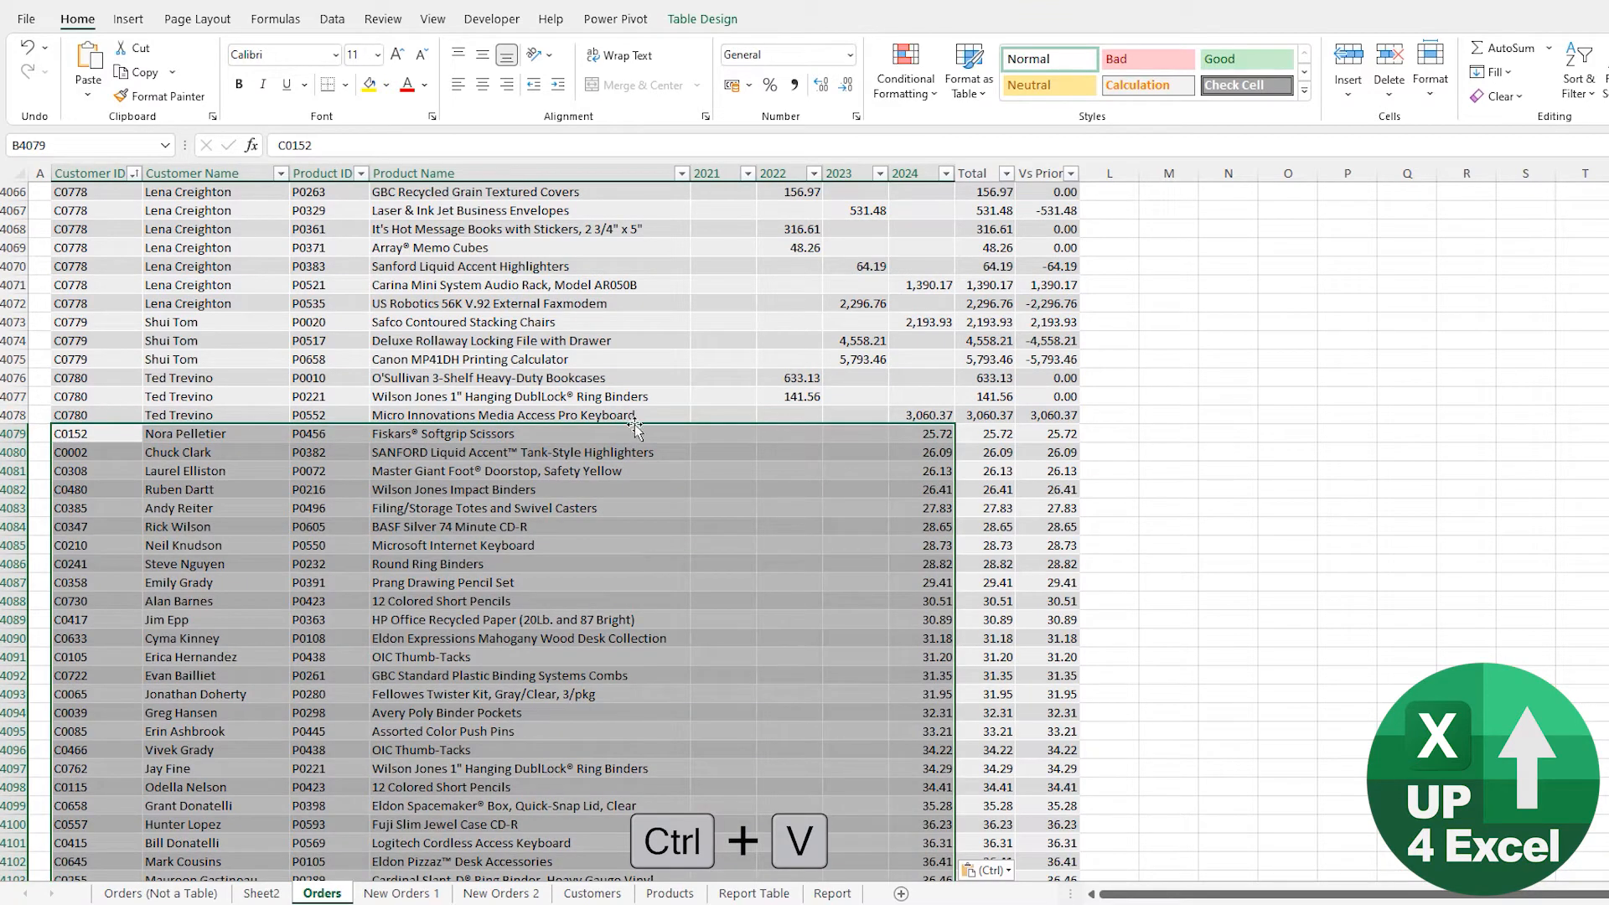
Check the Total and Vs Prior Year formulas in the first pasted order row
{"action": "left_click", "coordinate": [1005, 434]}
{"action": "left_click", "coordinate": [1055, 434]}
{"action": "left_click", "coordinate": [1013, 437]}
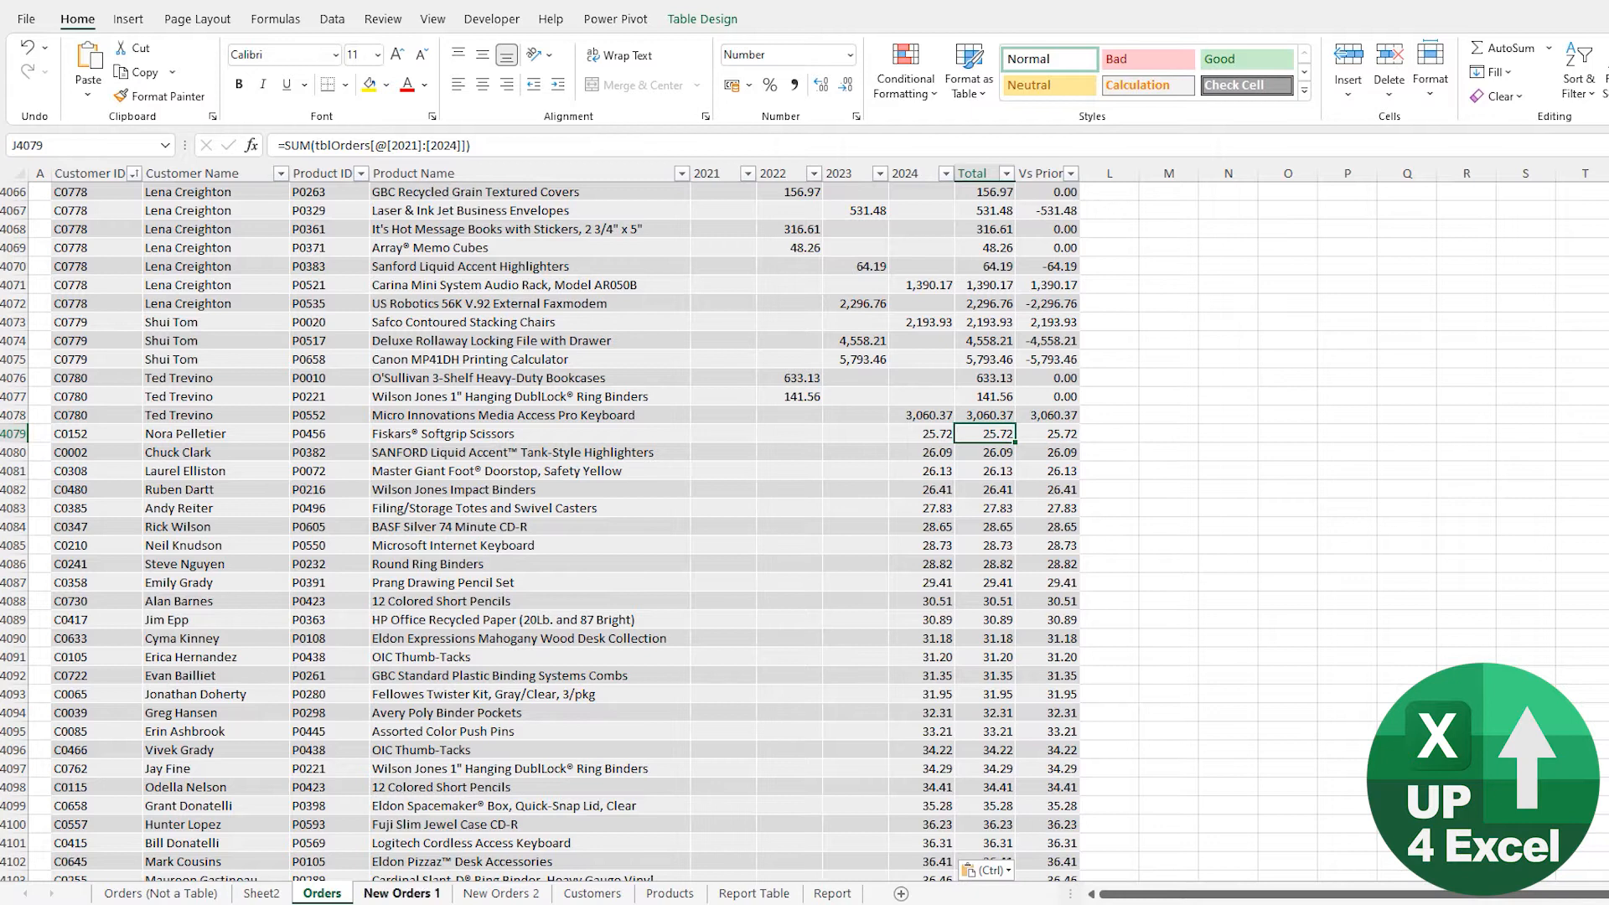
Go to the Grand Total row of the PivotTable on Sheet2 and refresh all data
{"action": "left_click", "coordinate": [304, 880]}
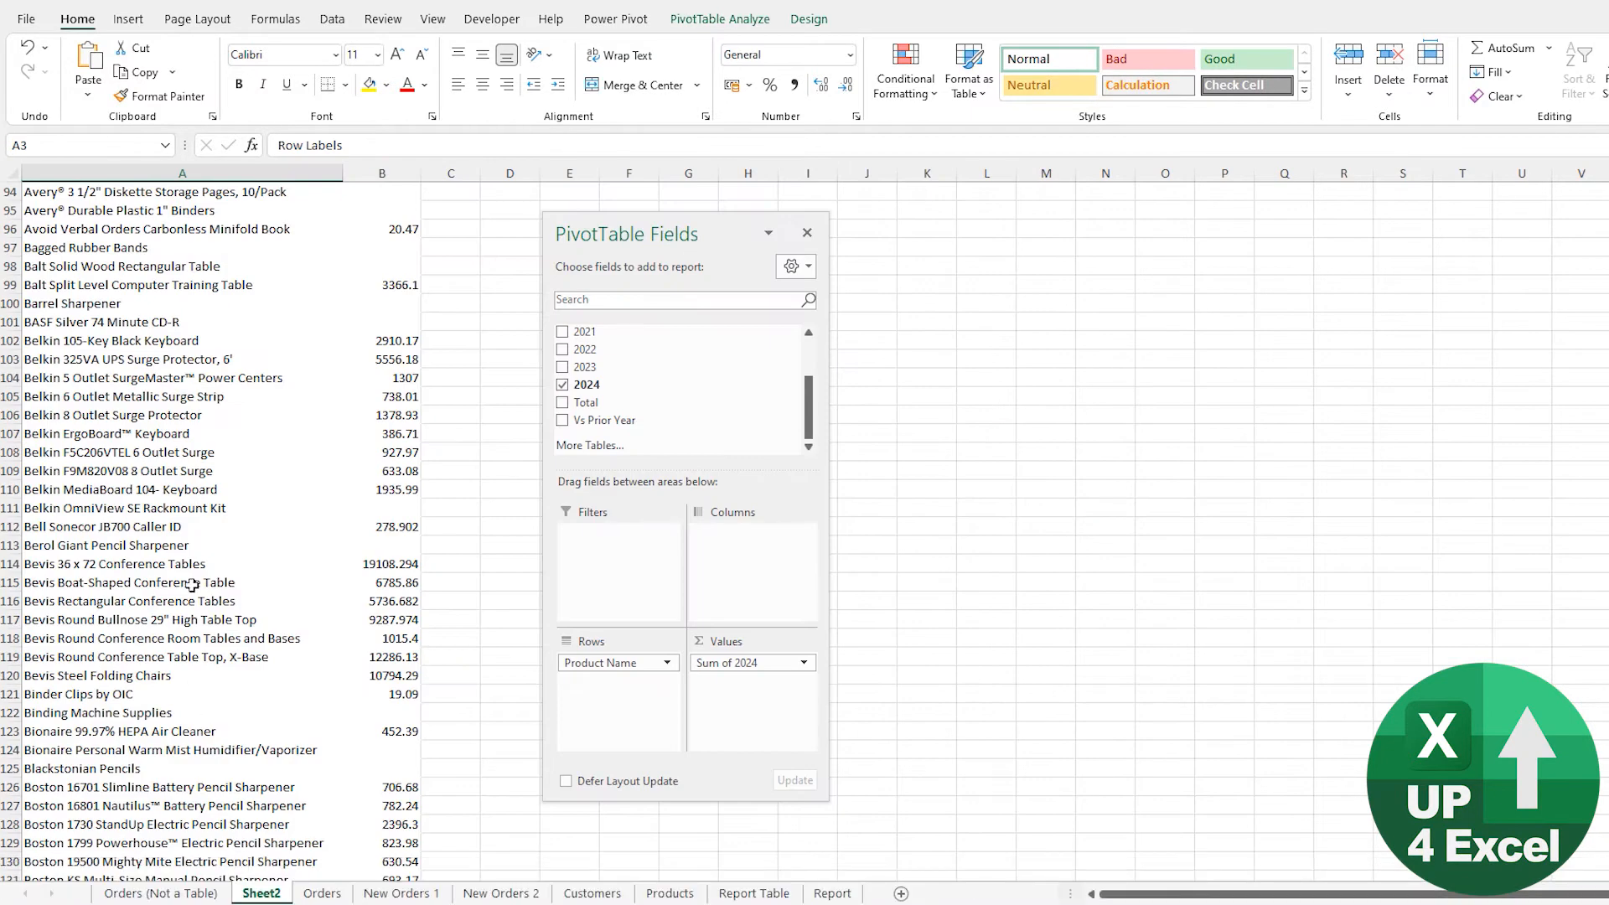
{"action": "scroll", "coordinate": [216, 592], "scroll_direction": "down", "scroll_amount": 20}
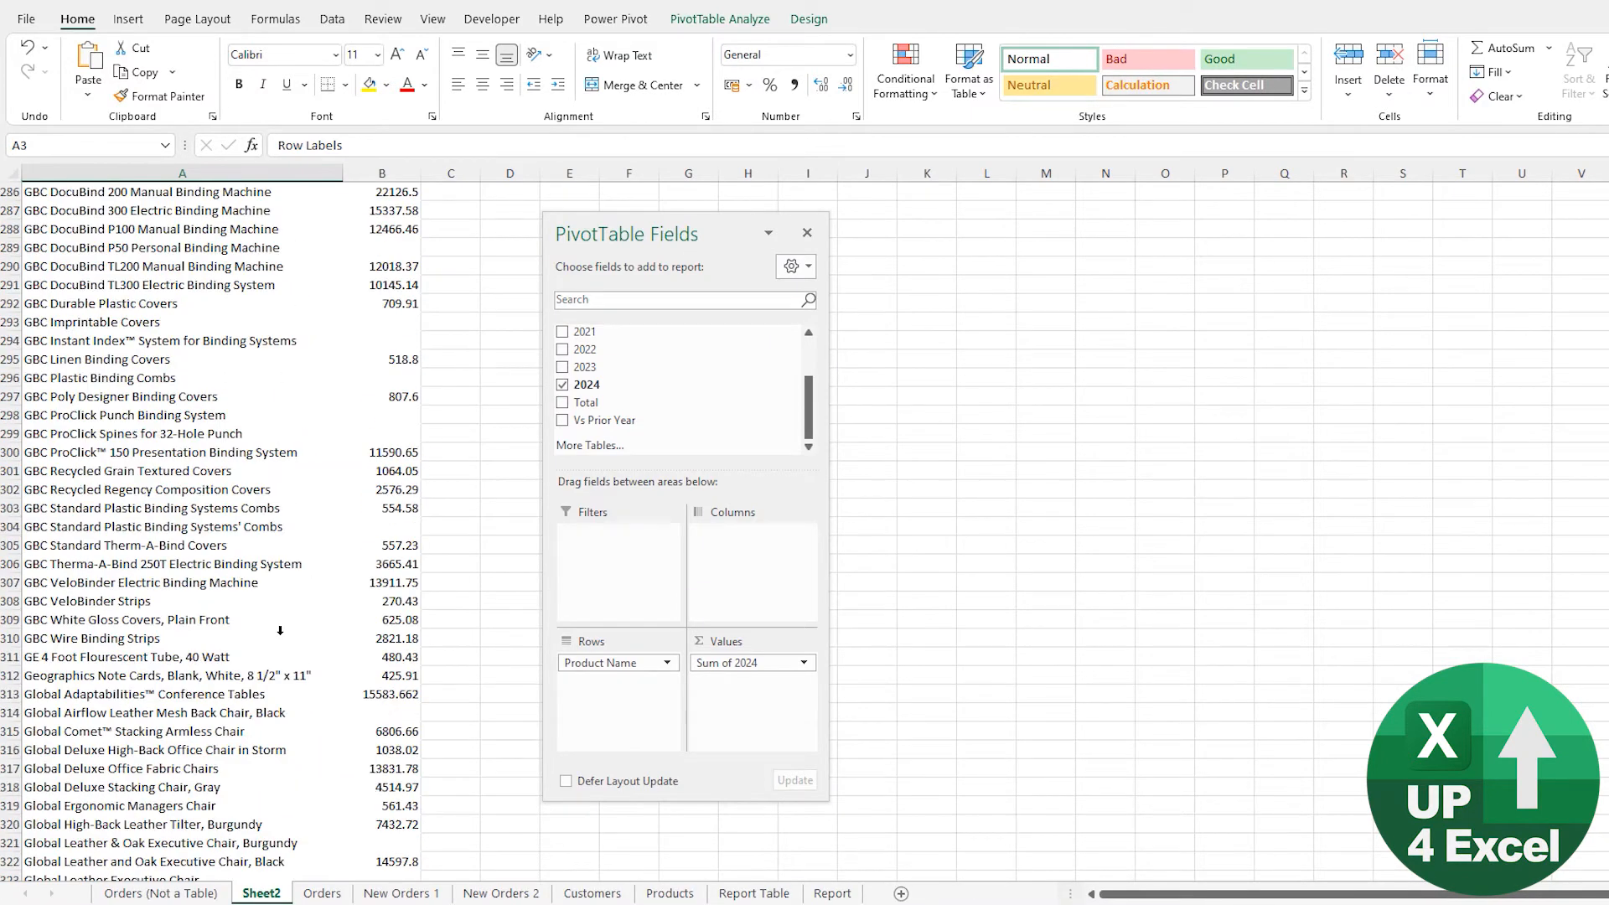
{"action": "scroll", "coordinate": [304, 682], "scroll_direction": "down", "scroll_amount": 20}
{"action": "left_click", "coordinate": [221, 618]}
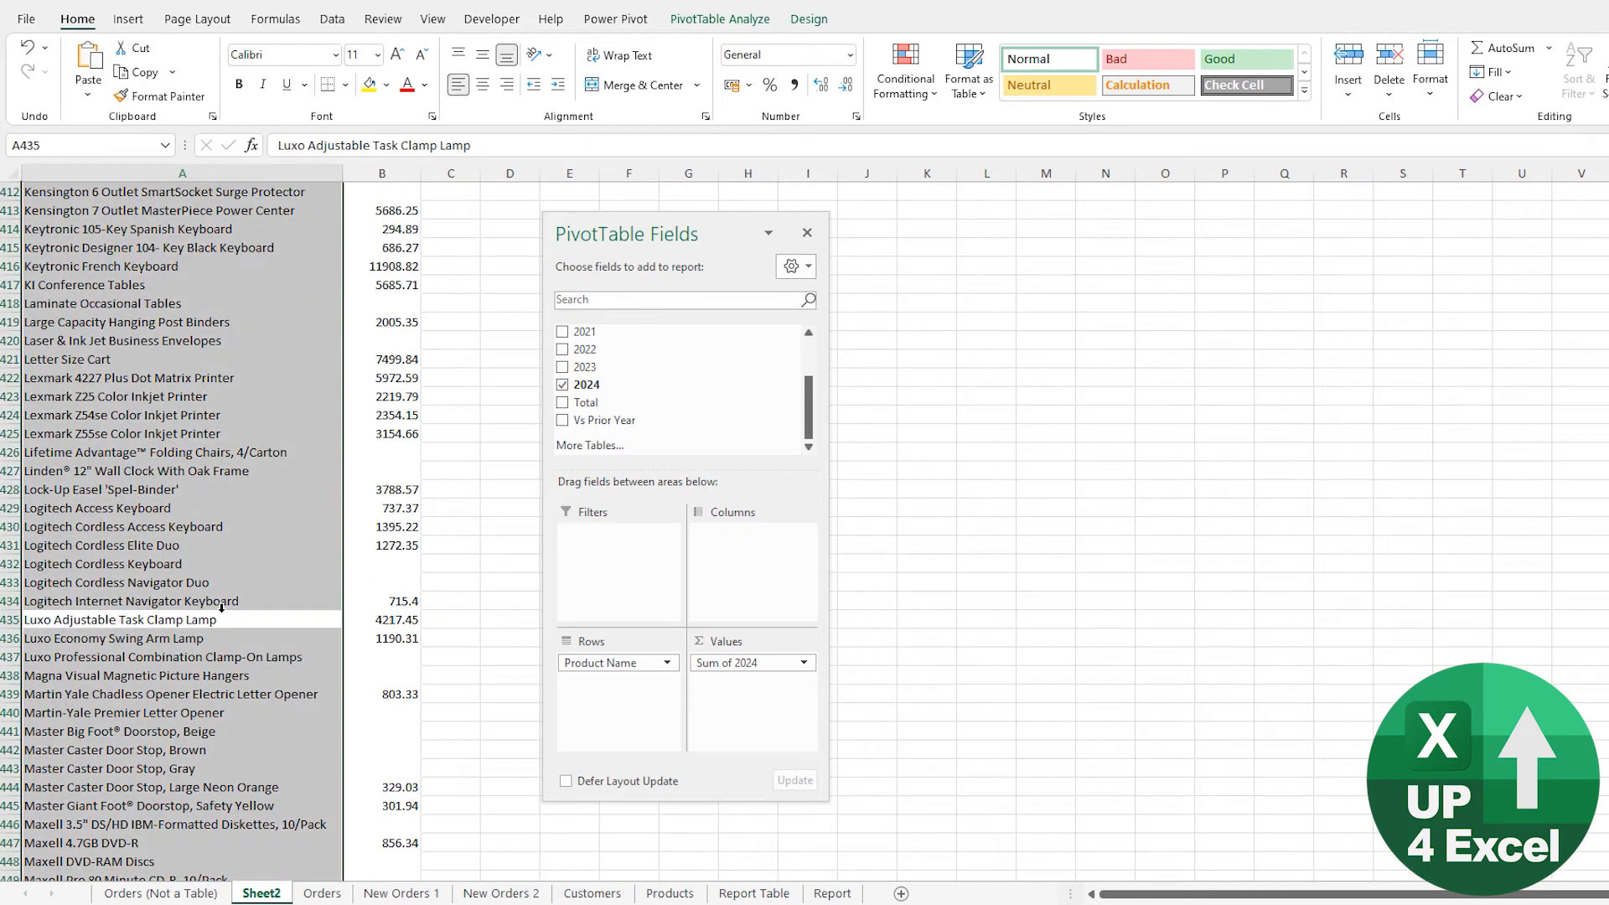
{"action": "key", "text": "ctrl+Down"}
{"action": "scroll", "coordinate": [221, 606], "scroll_direction": "down", "scroll_amount": 1}
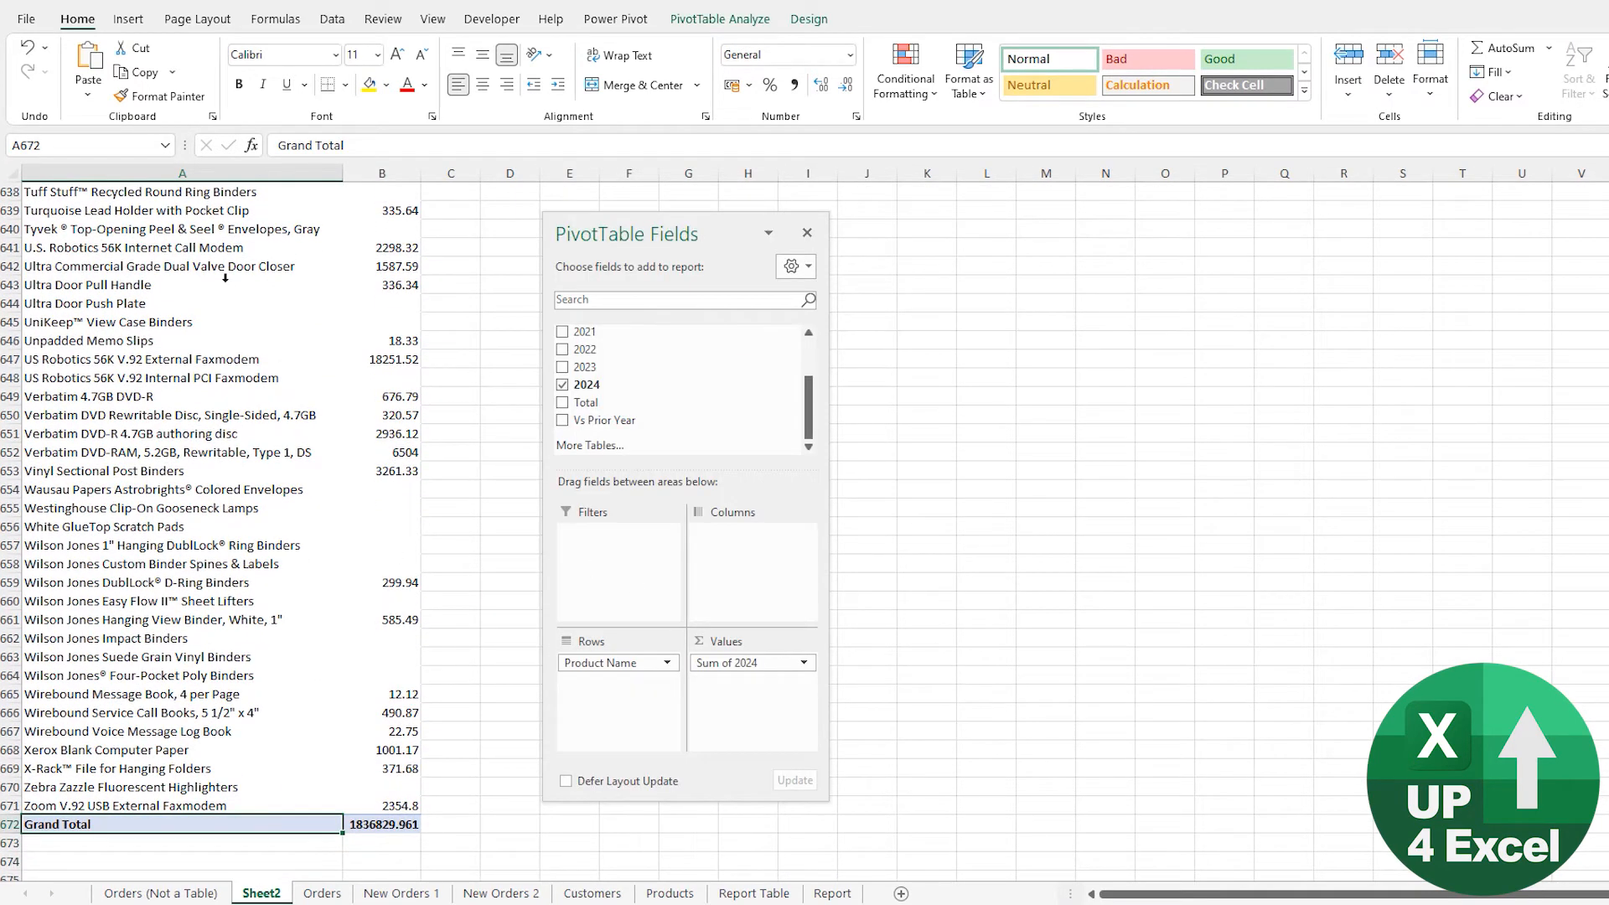
{"action": "key", "text": "ctrl+alt+F5"}
{"action": "scroll", "coordinate": [168, 730], "scroll_direction": "down", "scroll_amount": 3}
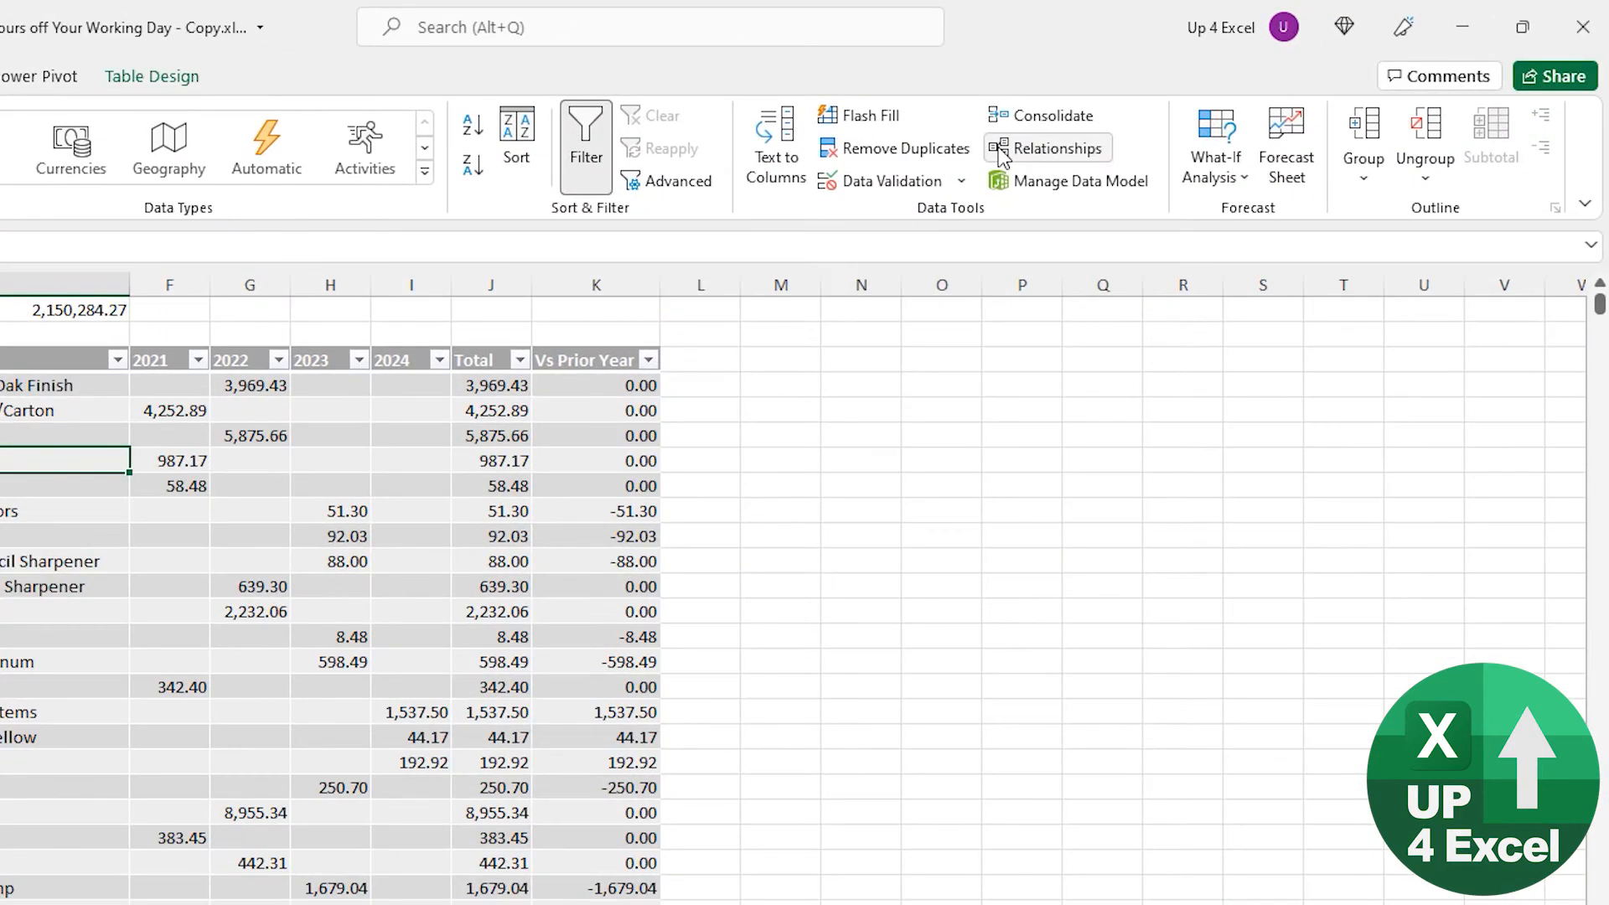
Create a table relationship from the Customer ID column of tblOrders to the Customer ID column of tblCustomers
{"action": "left_click", "coordinate": [1015, 151]}
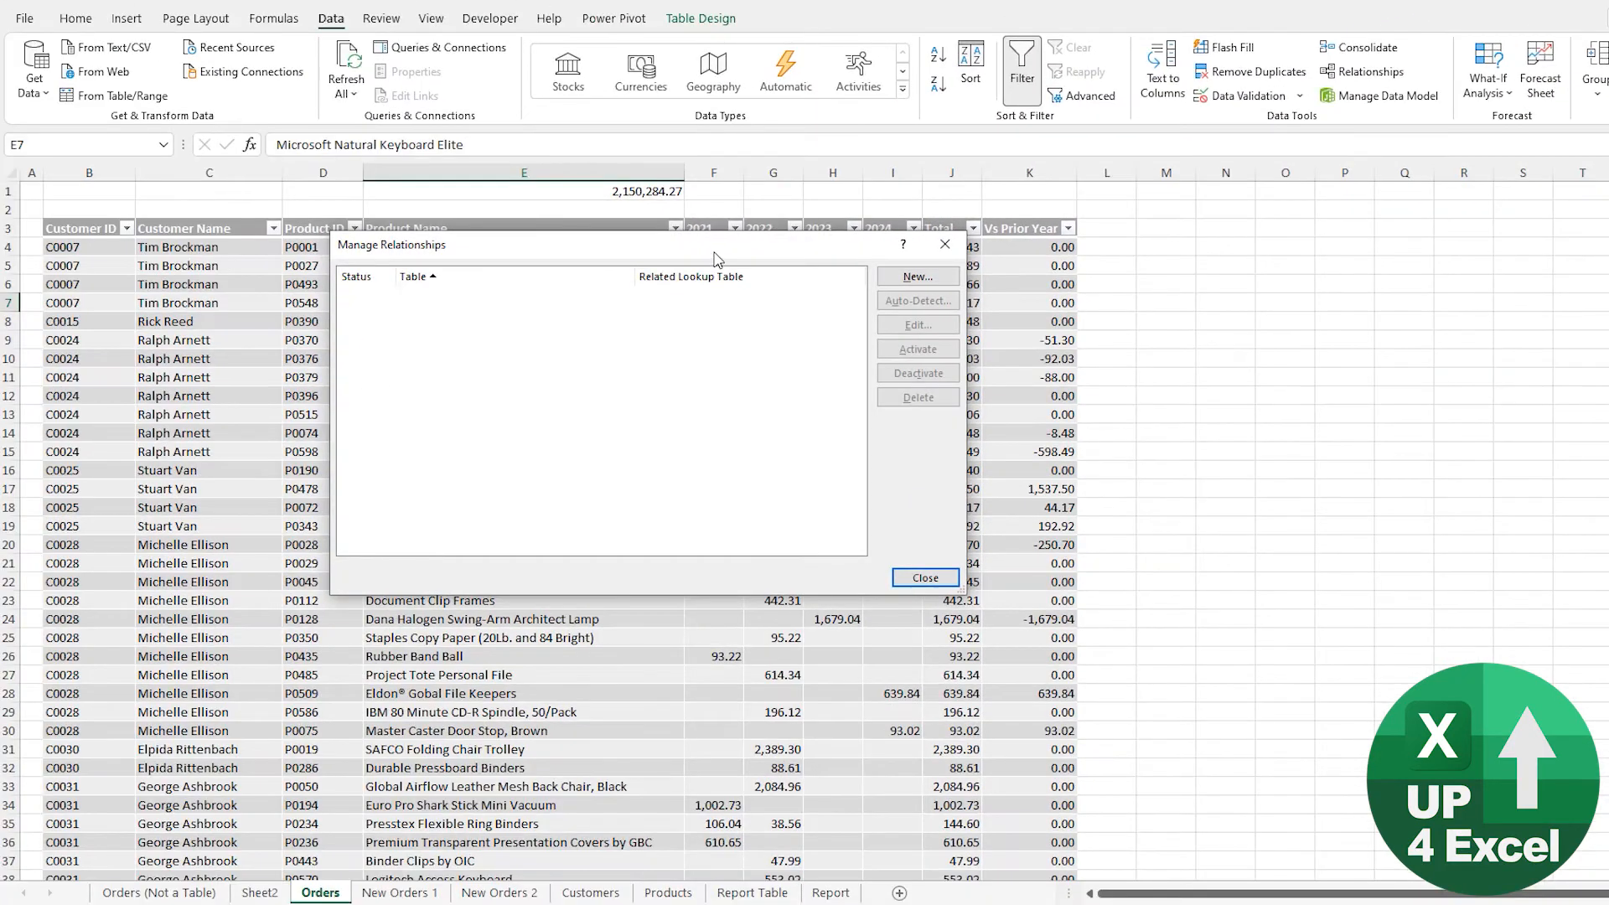
{"action": "left_click_drag", "start_coordinate": [574, 321], "coordinate": [504, 341]}
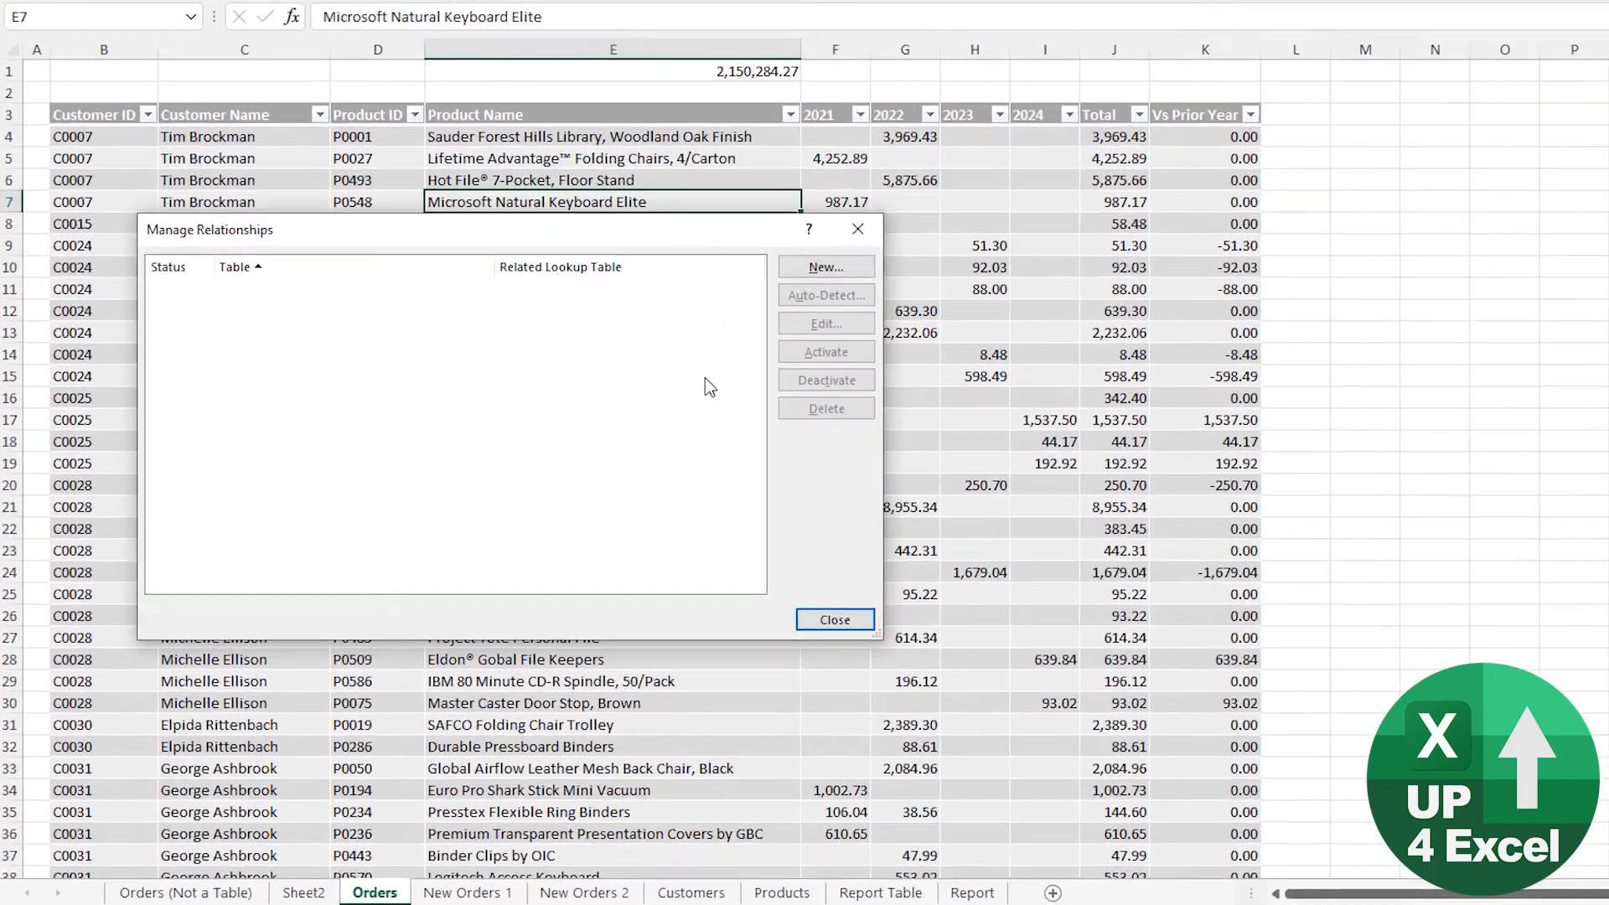
{"action": "left_click", "coordinate": [821, 267]}
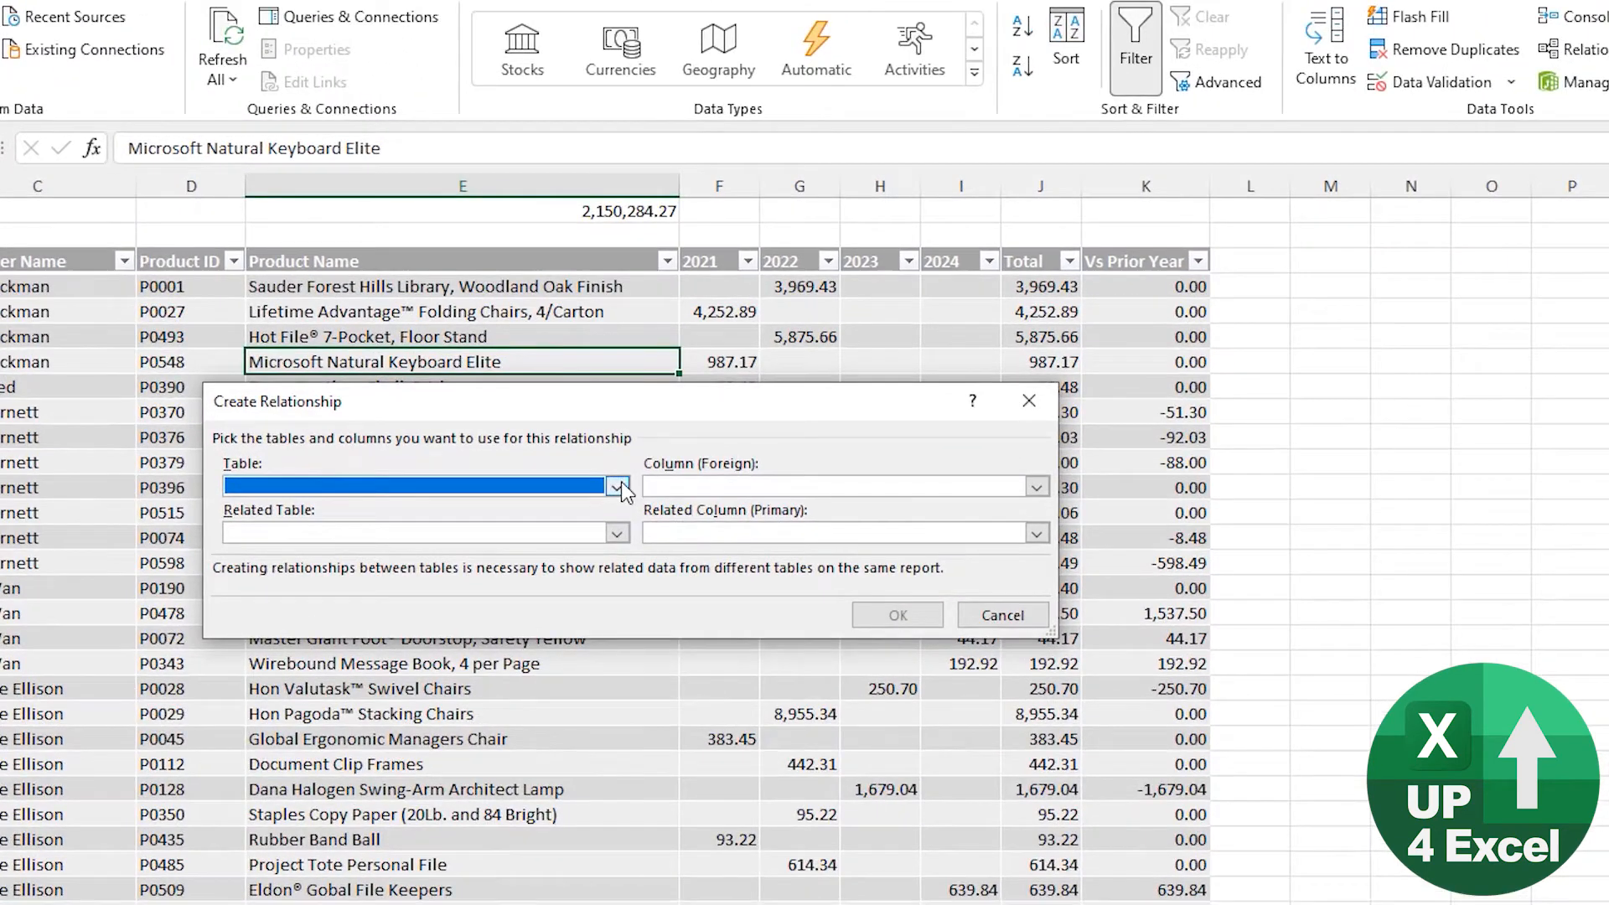
{"action": "left_click", "coordinate": [747, 309]}
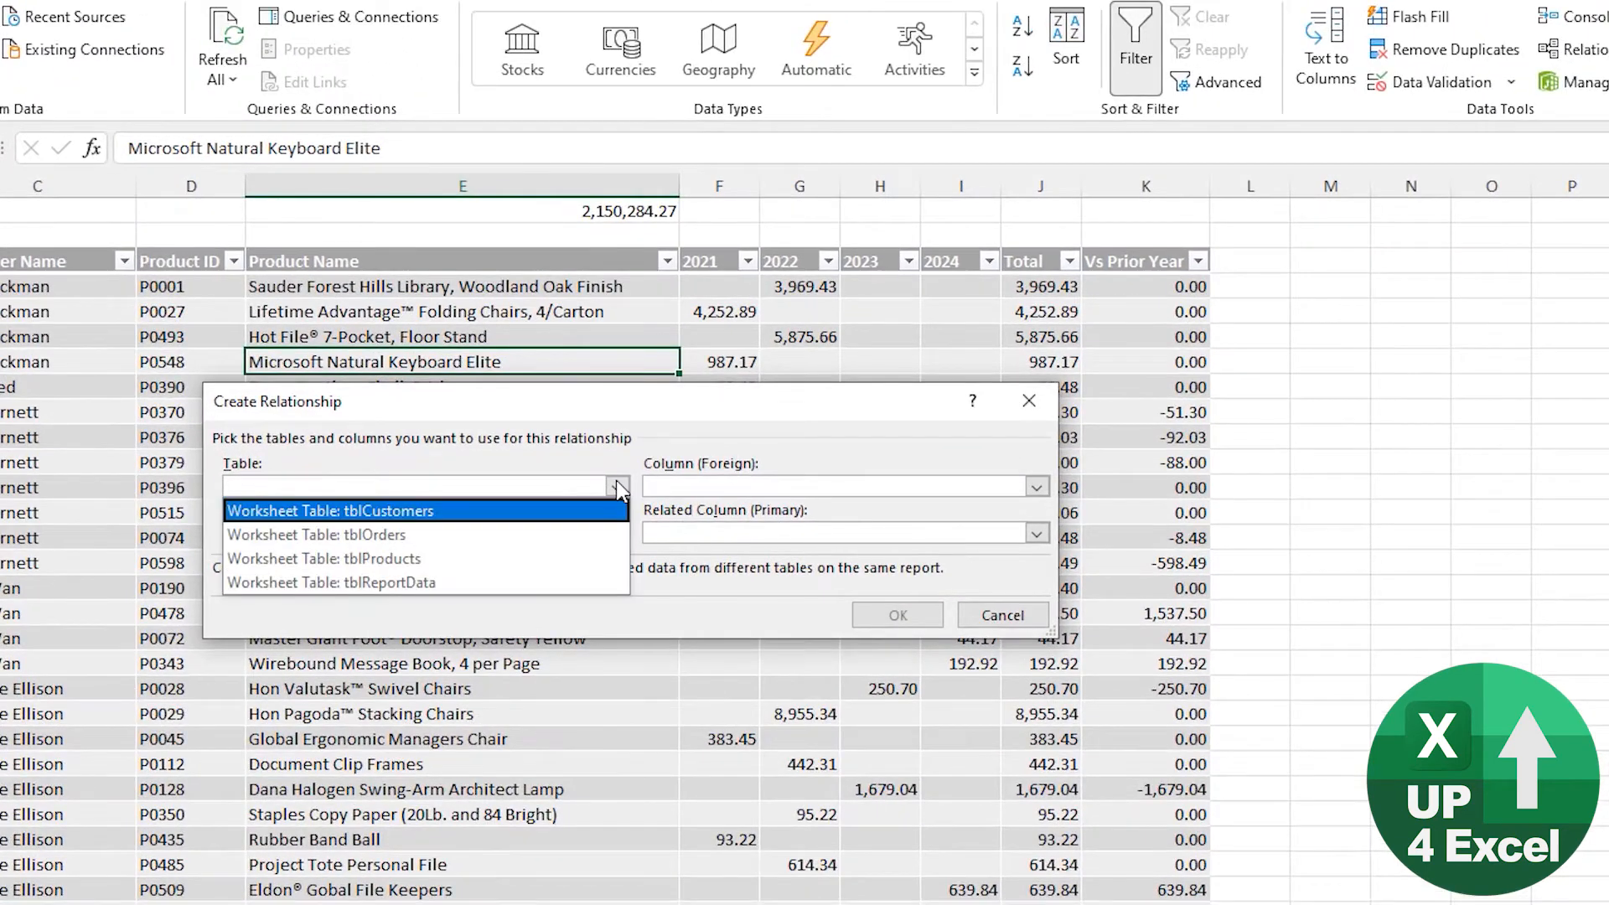
{"action": "left_click", "coordinate": [521, 540]}
{"action": "left_click", "coordinate": [879, 477]}
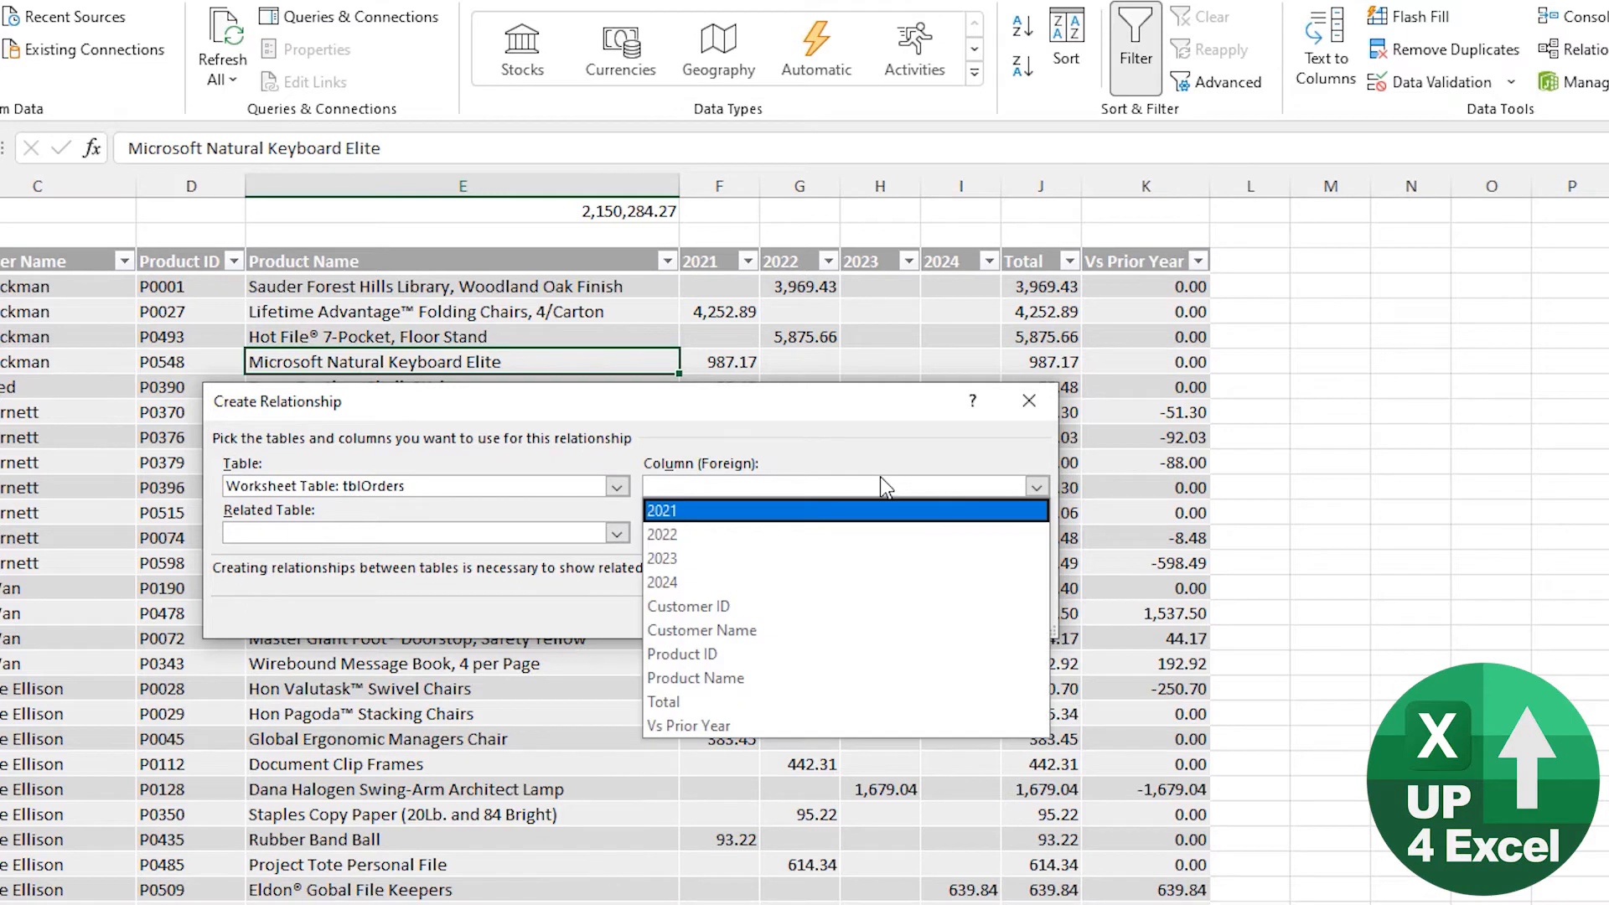
{"action": "left_click", "coordinate": [795, 601]}
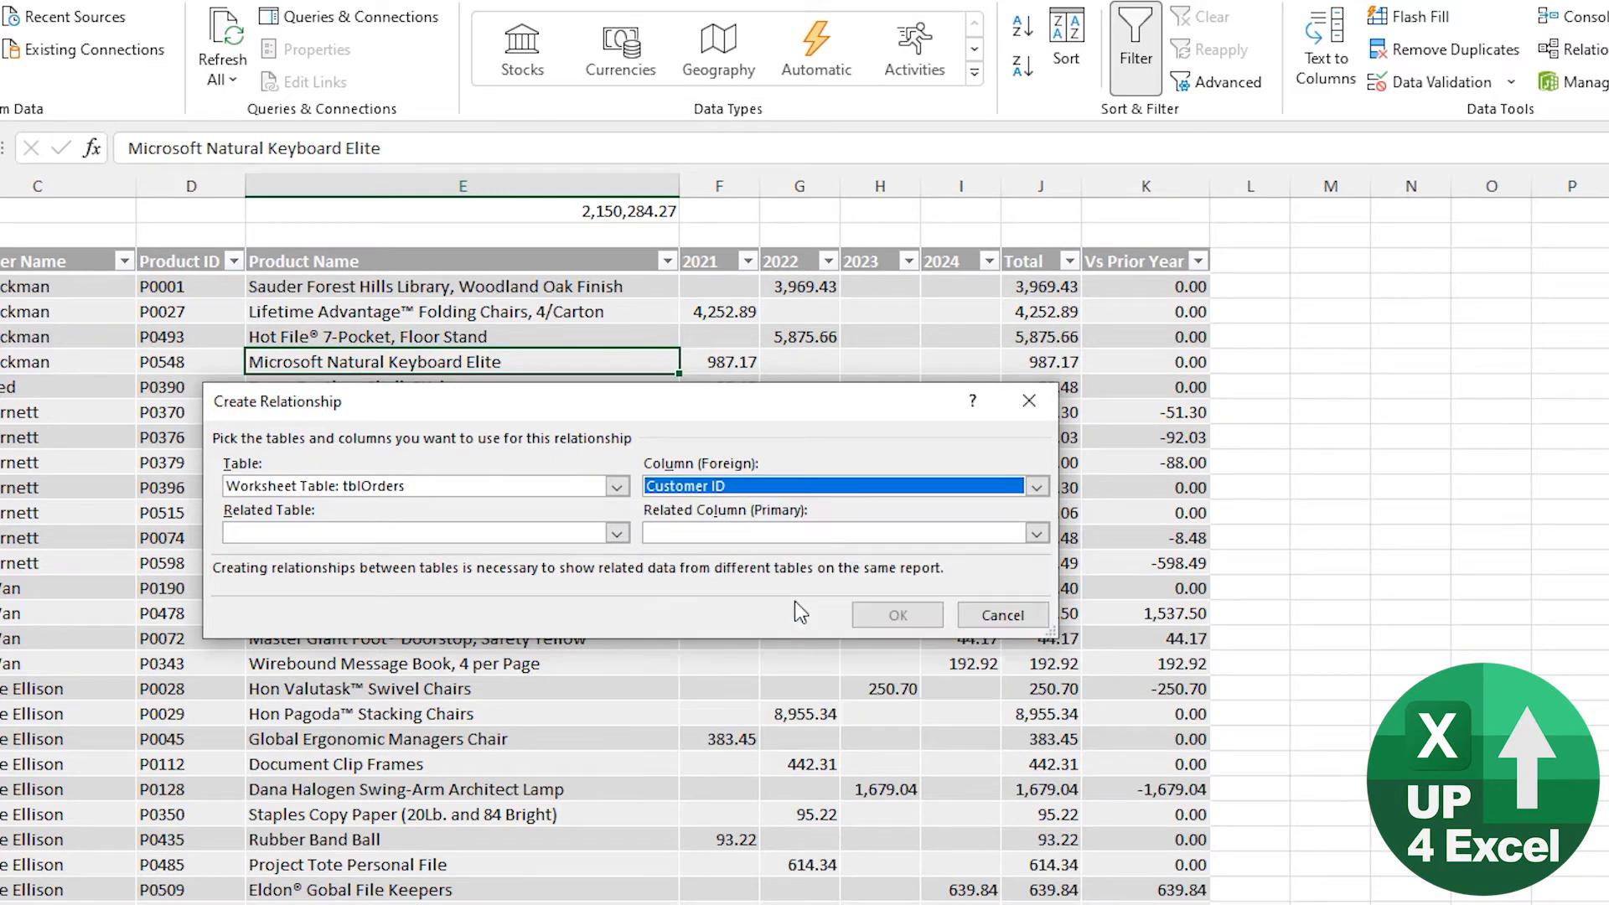
{"action": "left_click", "coordinate": [620, 533]}
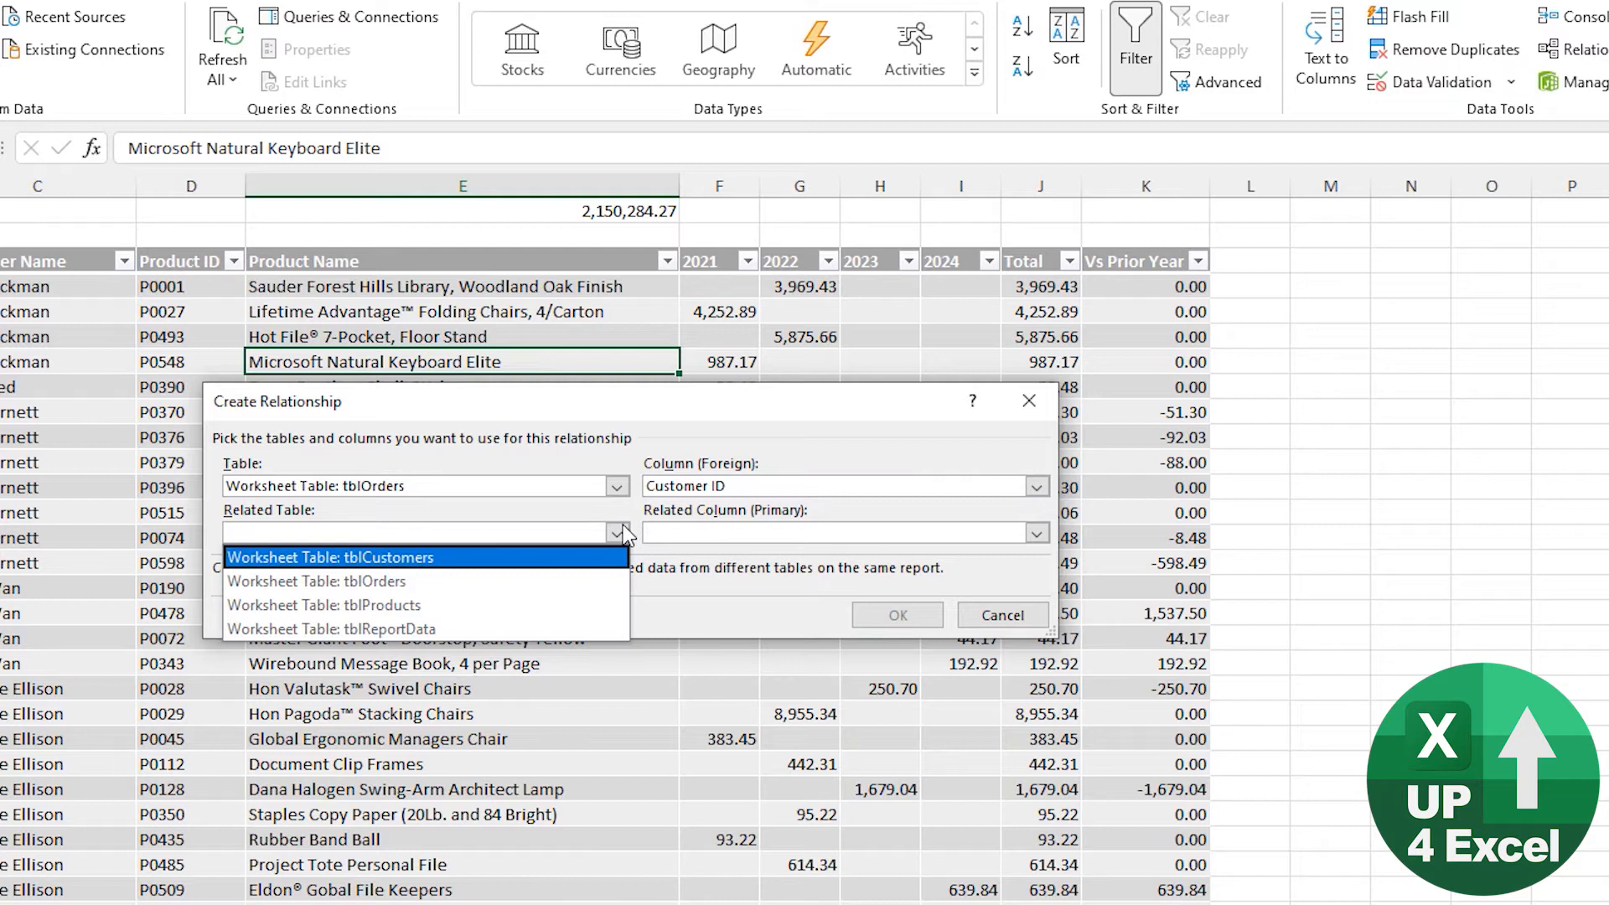
{"action": "left_click", "coordinate": [444, 558]}
{"action": "left_click", "coordinate": [809, 535]}
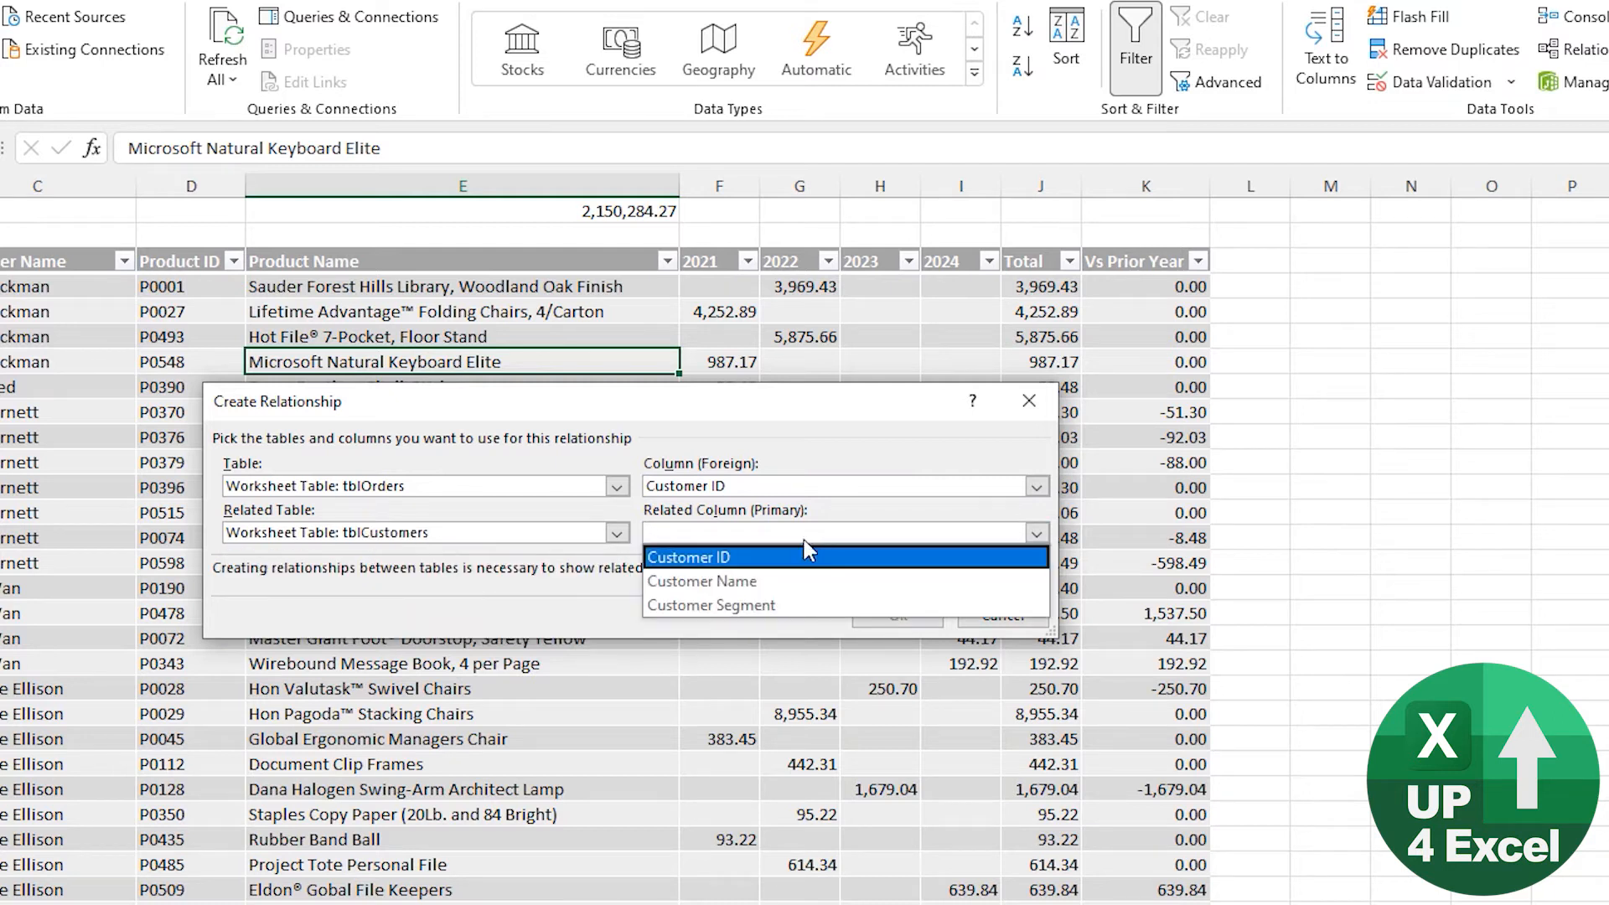
{"action": "left_click", "coordinate": [804, 553]}
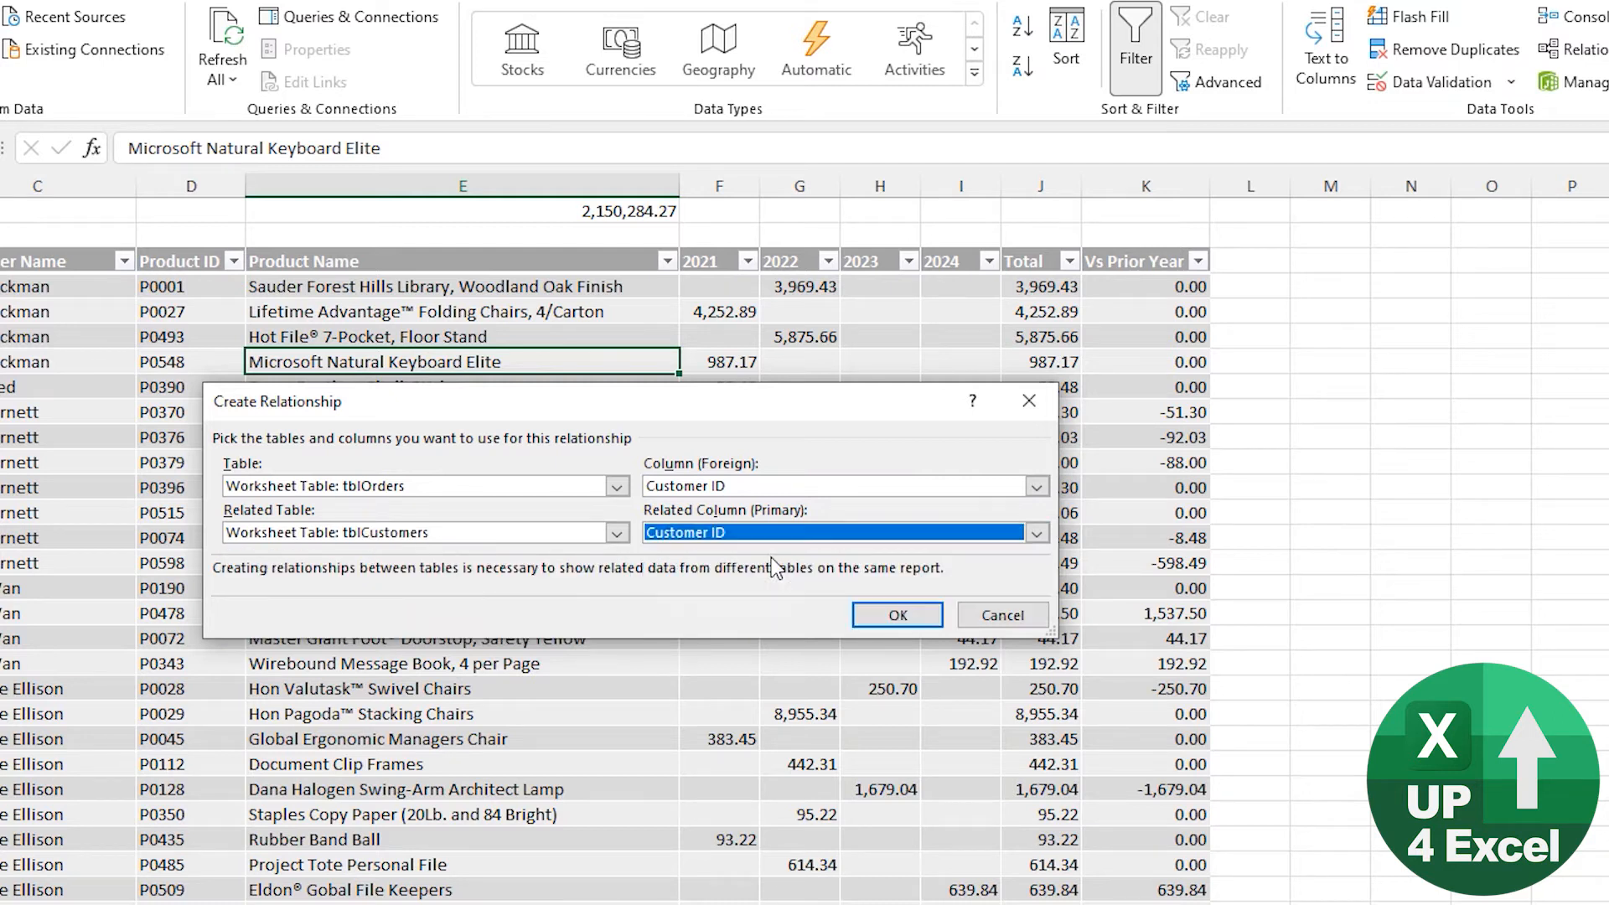
{"action": "left_click", "coordinate": [896, 614]}
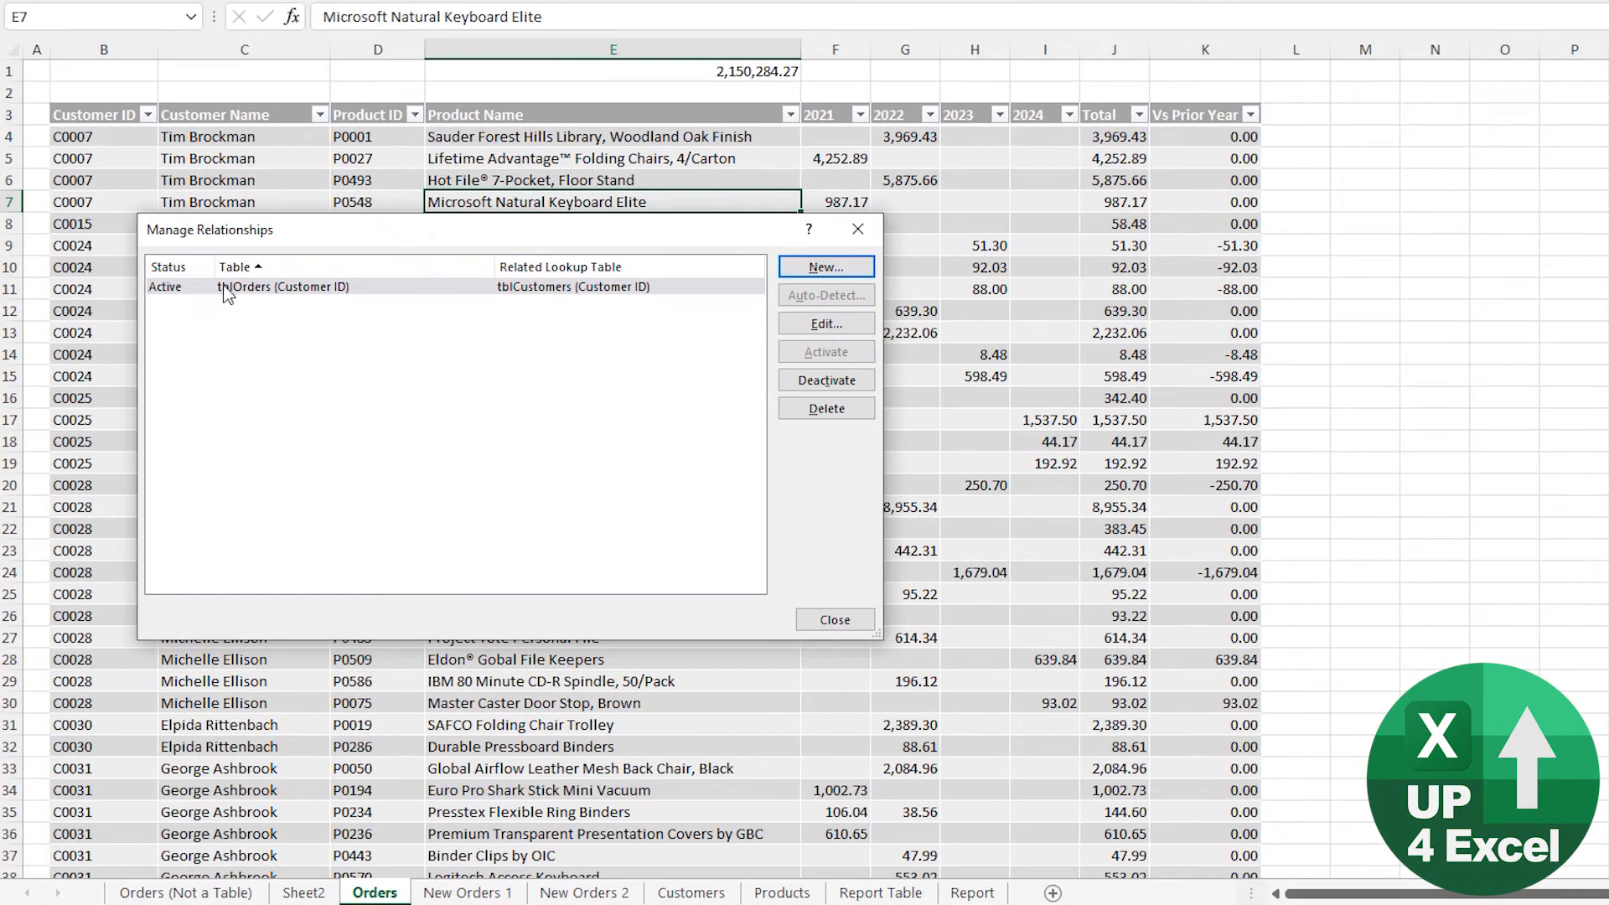
Add a second relationship linking Product ID in tblOrders to Product ID in tblProducts
{"action": "left_click", "coordinate": [825, 267]}
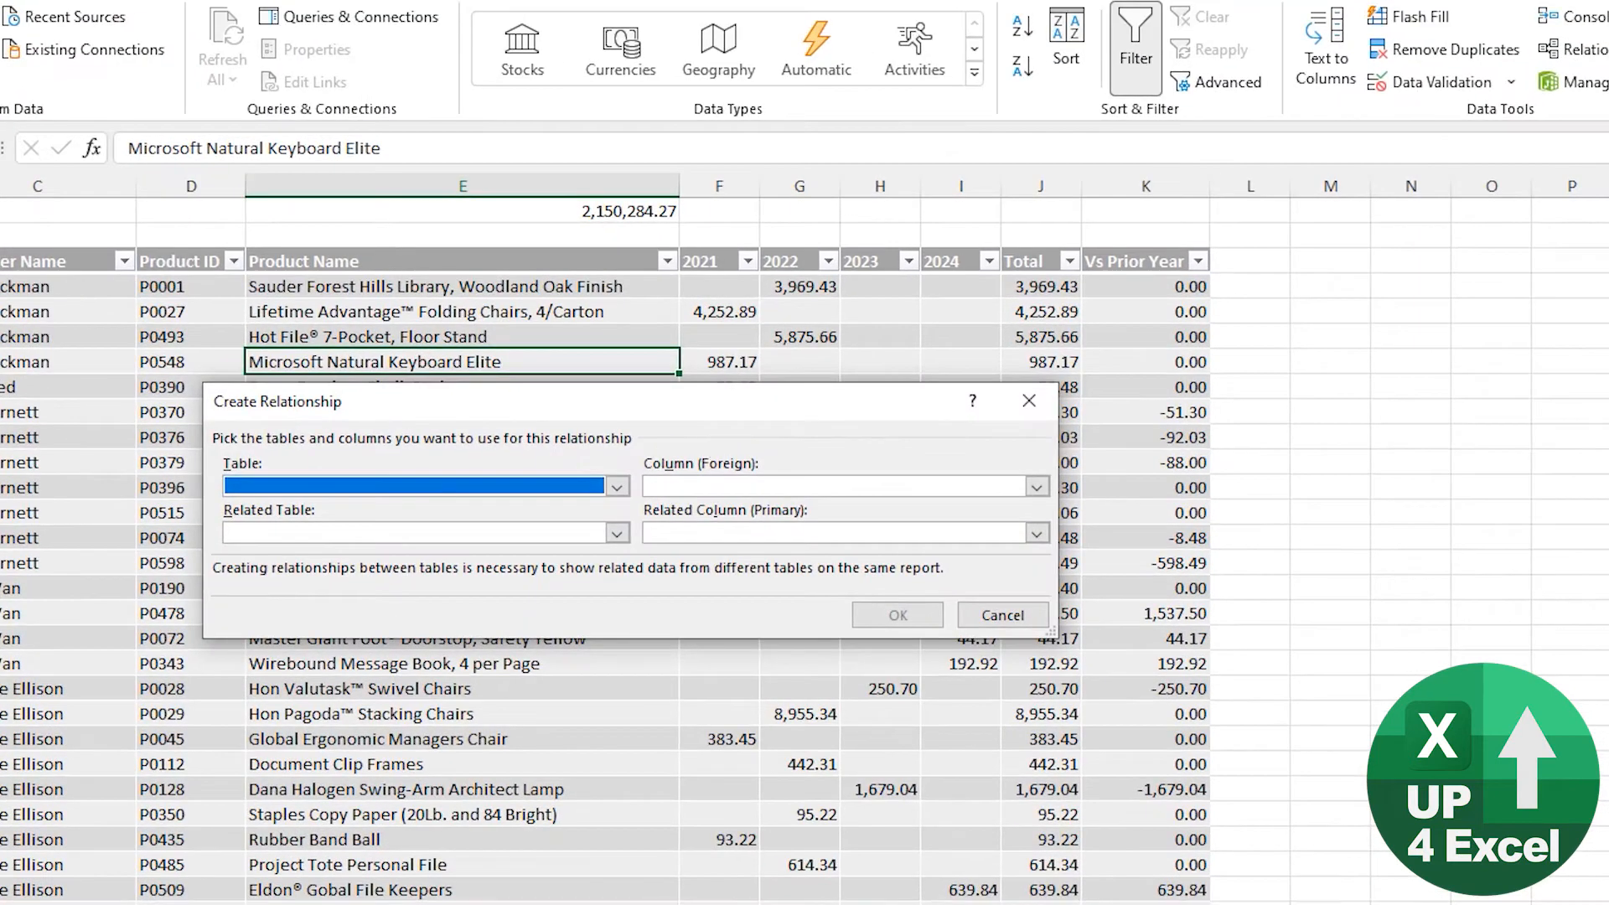
{"action": "left_click", "coordinate": [607, 488]}
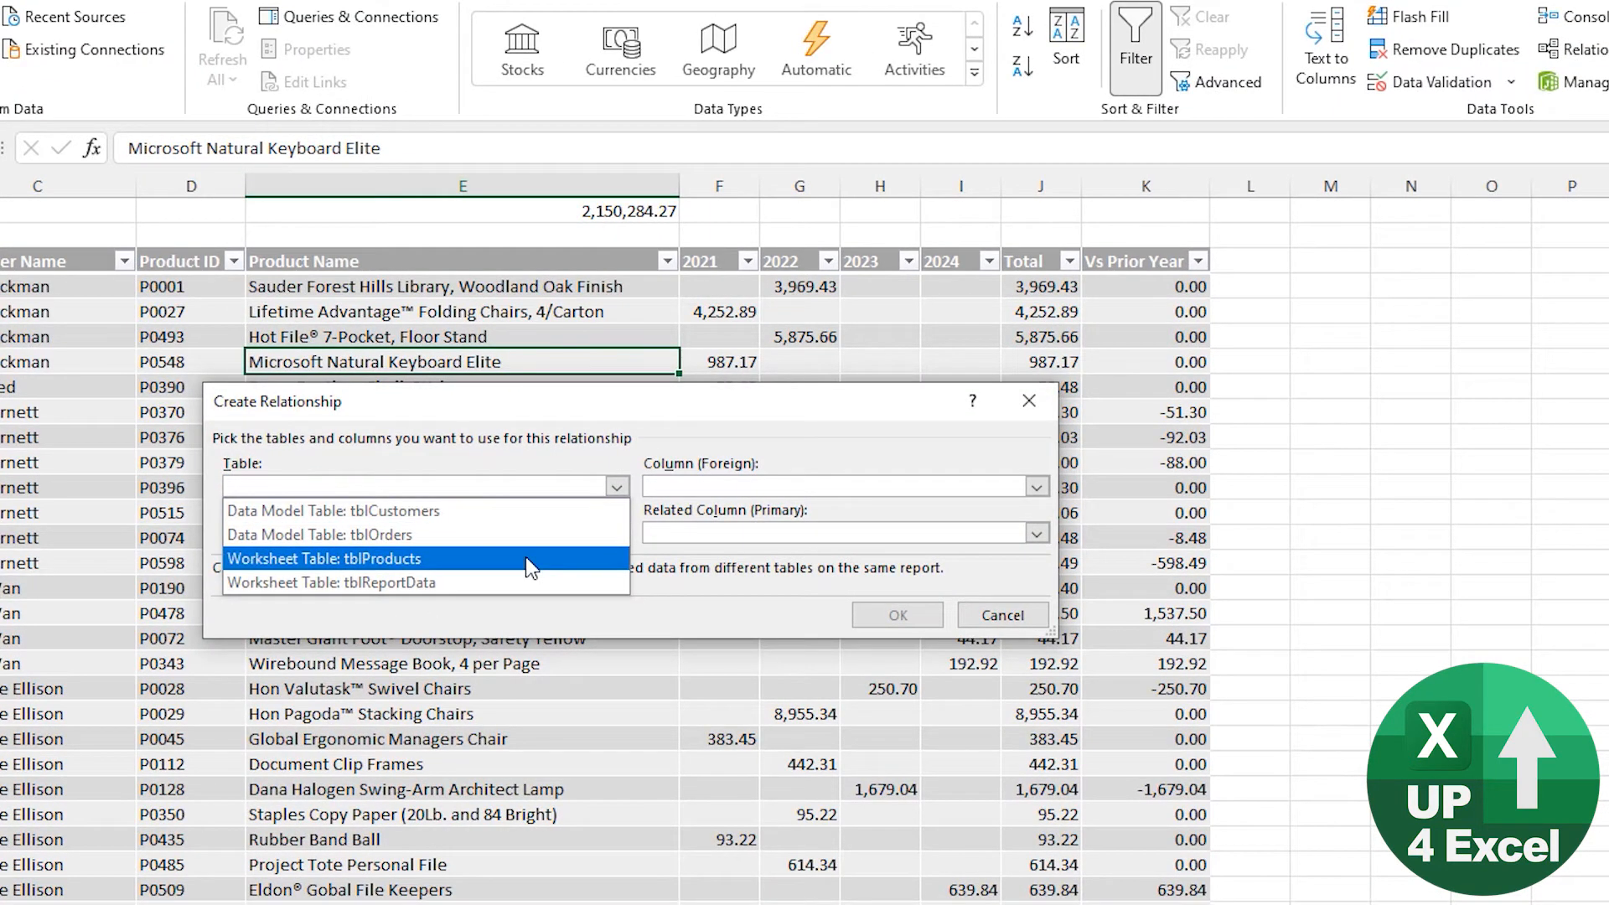
{"action": "left_click", "coordinate": [528, 535]}
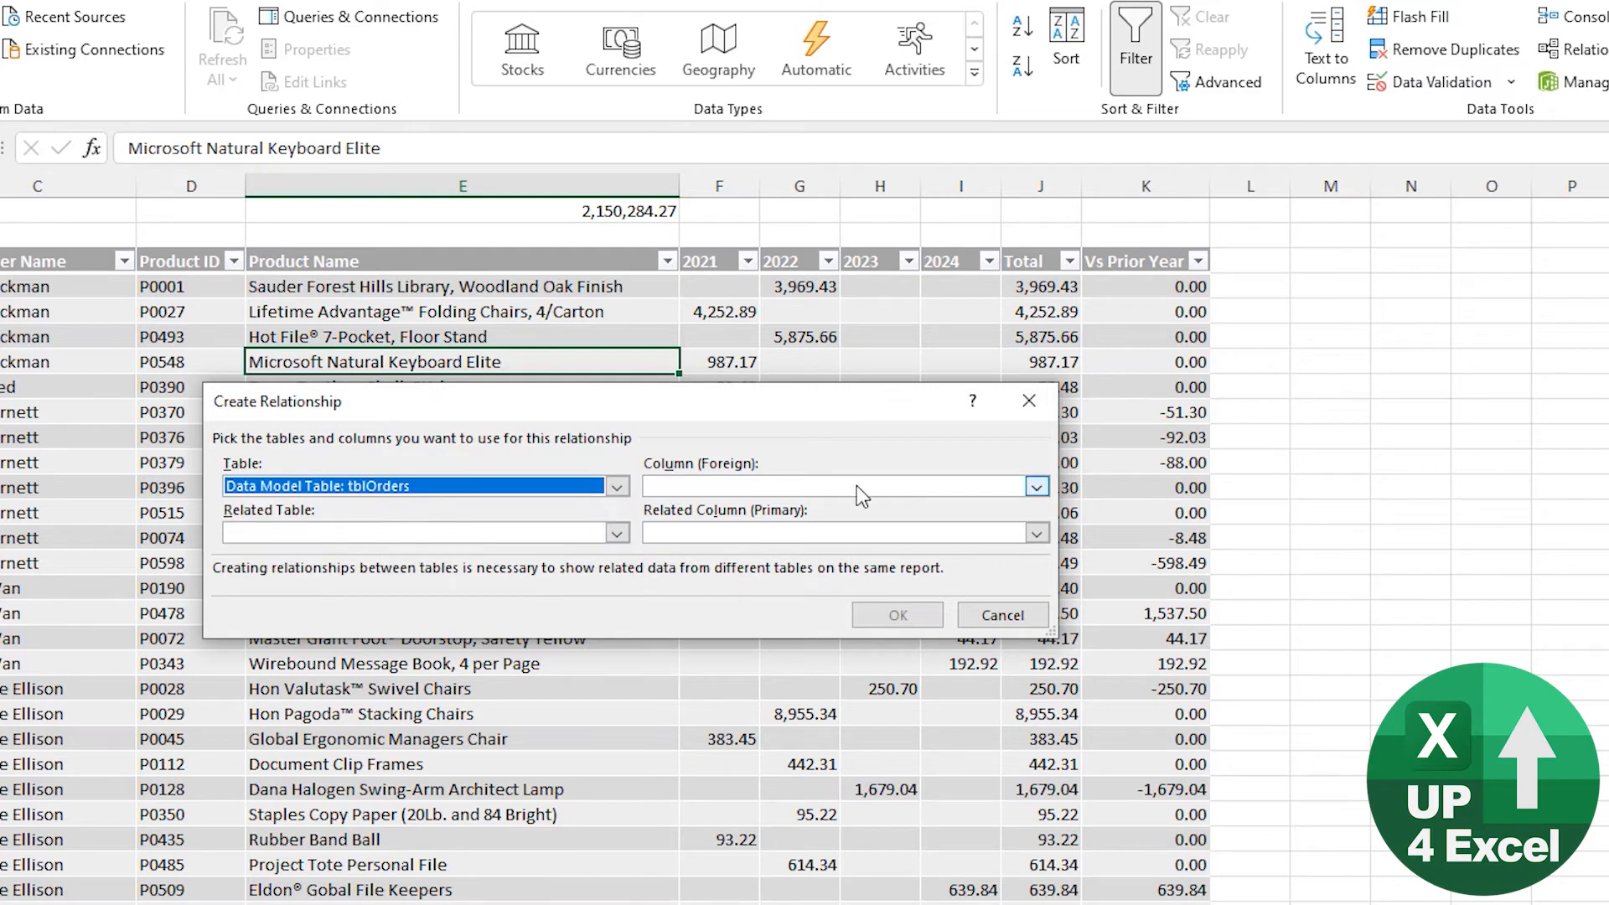
{"action": "left_click", "coordinate": [854, 485]}
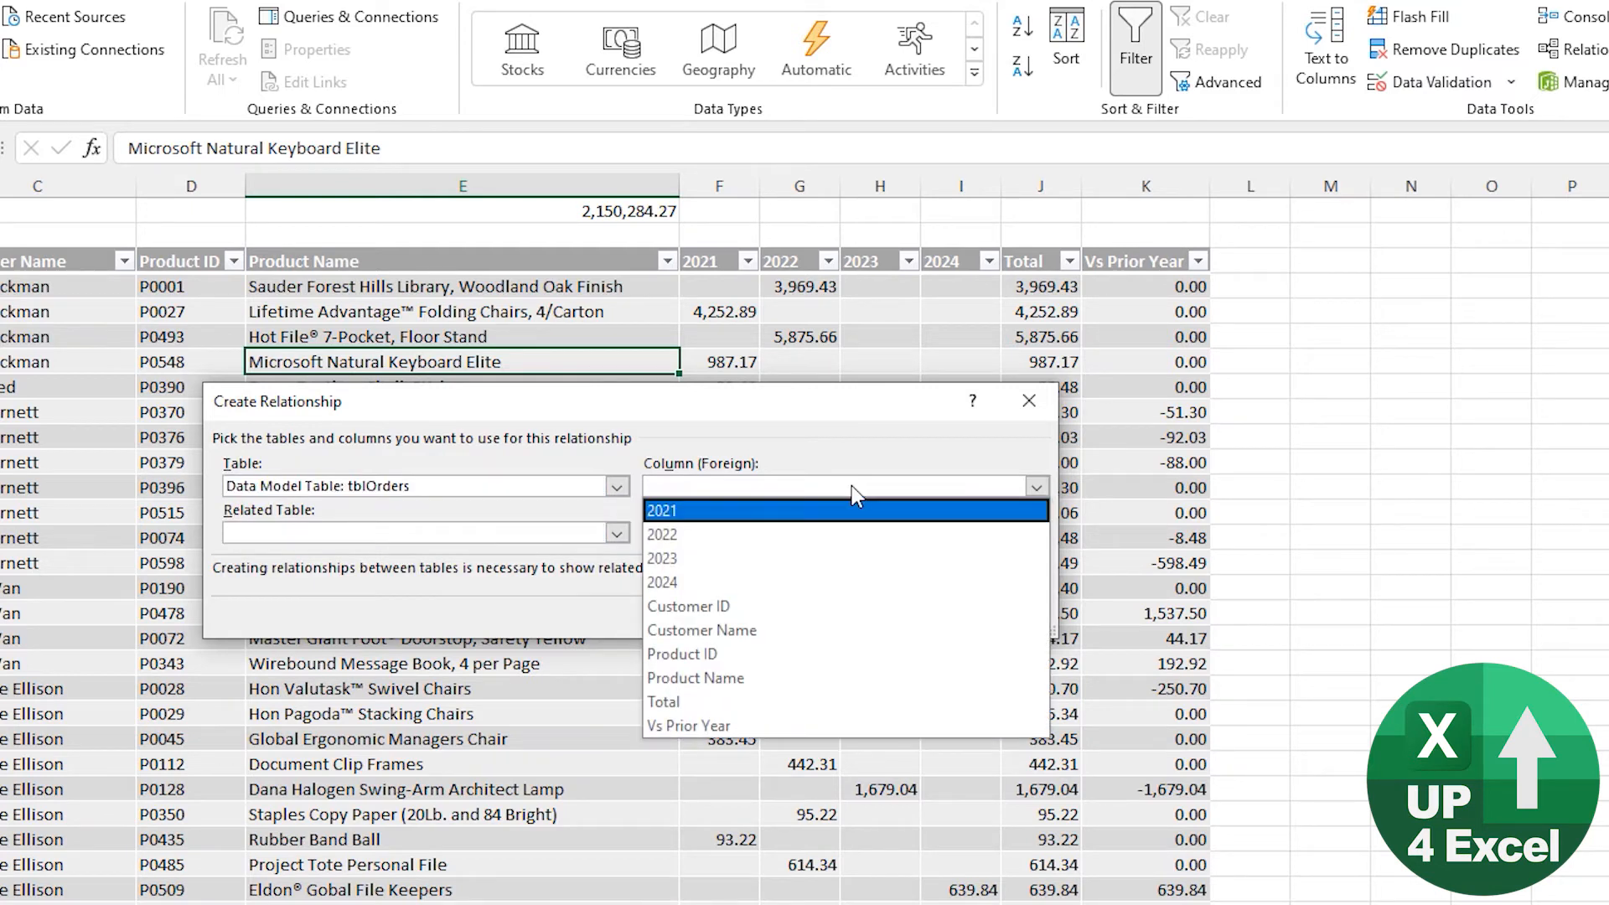
{"action": "left_click", "coordinate": [802, 659]}
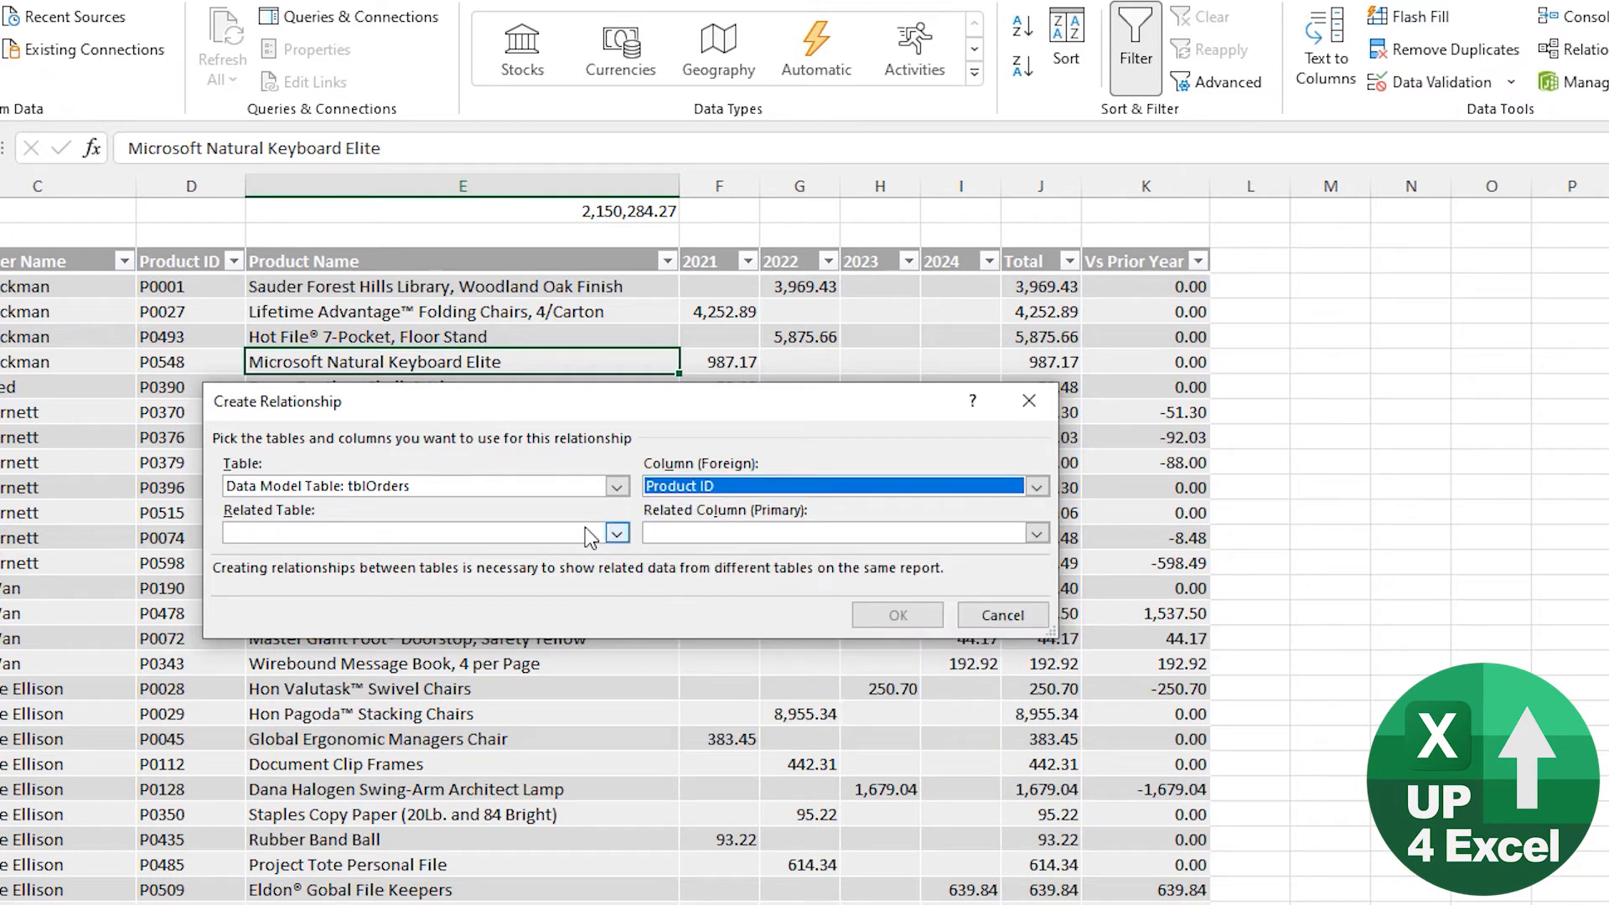
{"action": "left_click", "coordinate": [618, 534]}
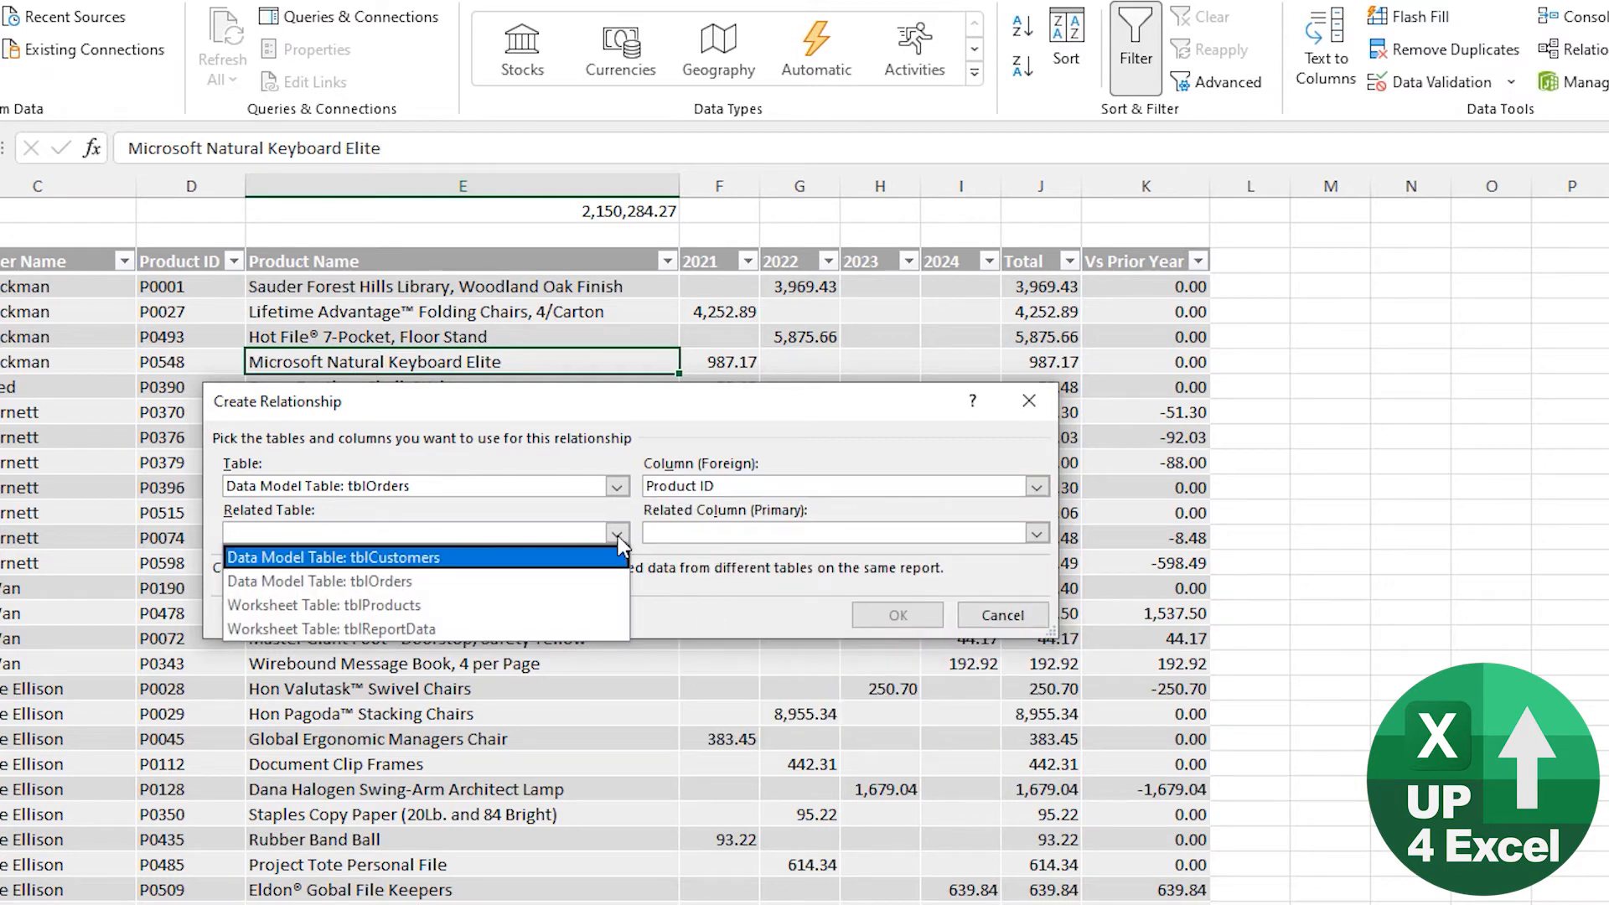
{"action": "left_click", "coordinate": [484, 607]}
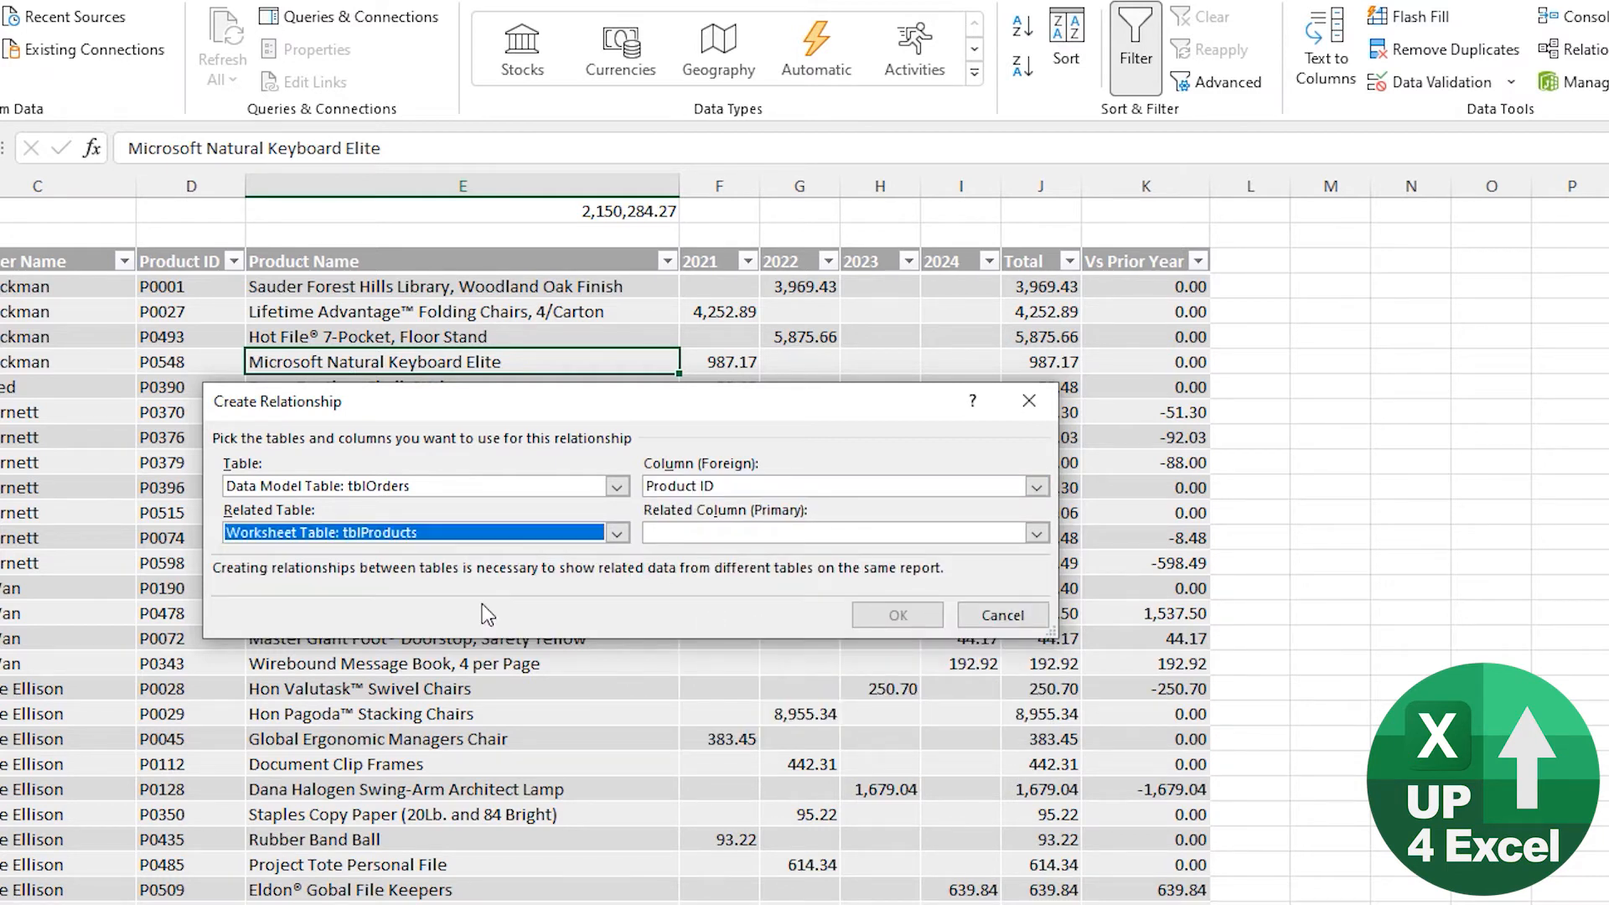
{"action": "left_click", "coordinate": [806, 536]}
{"action": "left_click", "coordinate": [771, 581]}
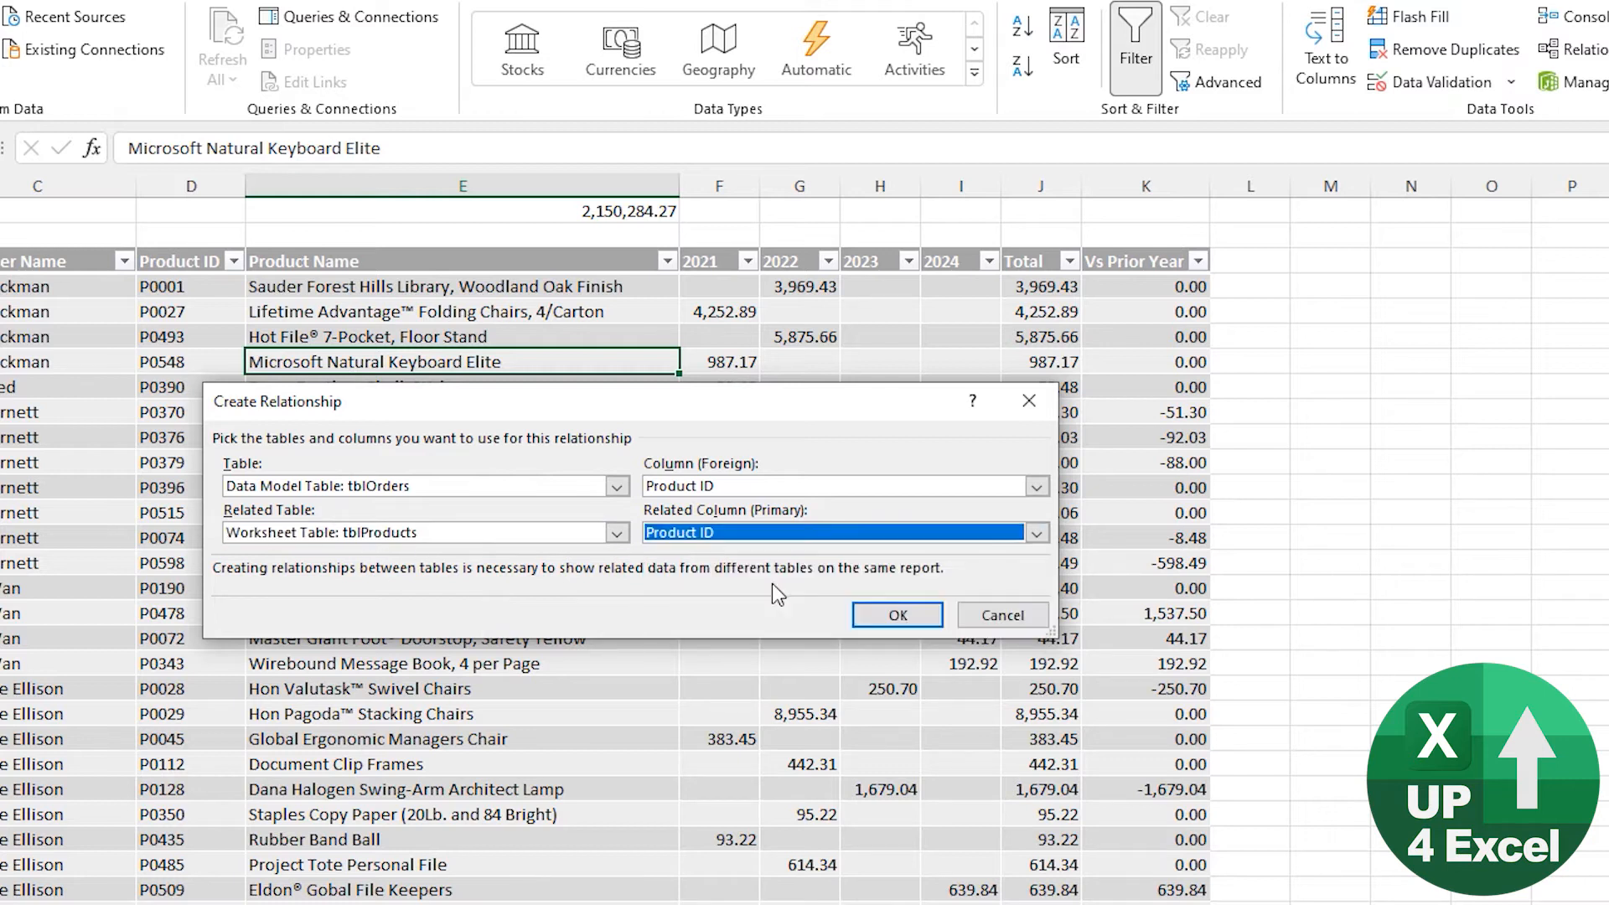
{"action": "left_click", "coordinate": [903, 619]}
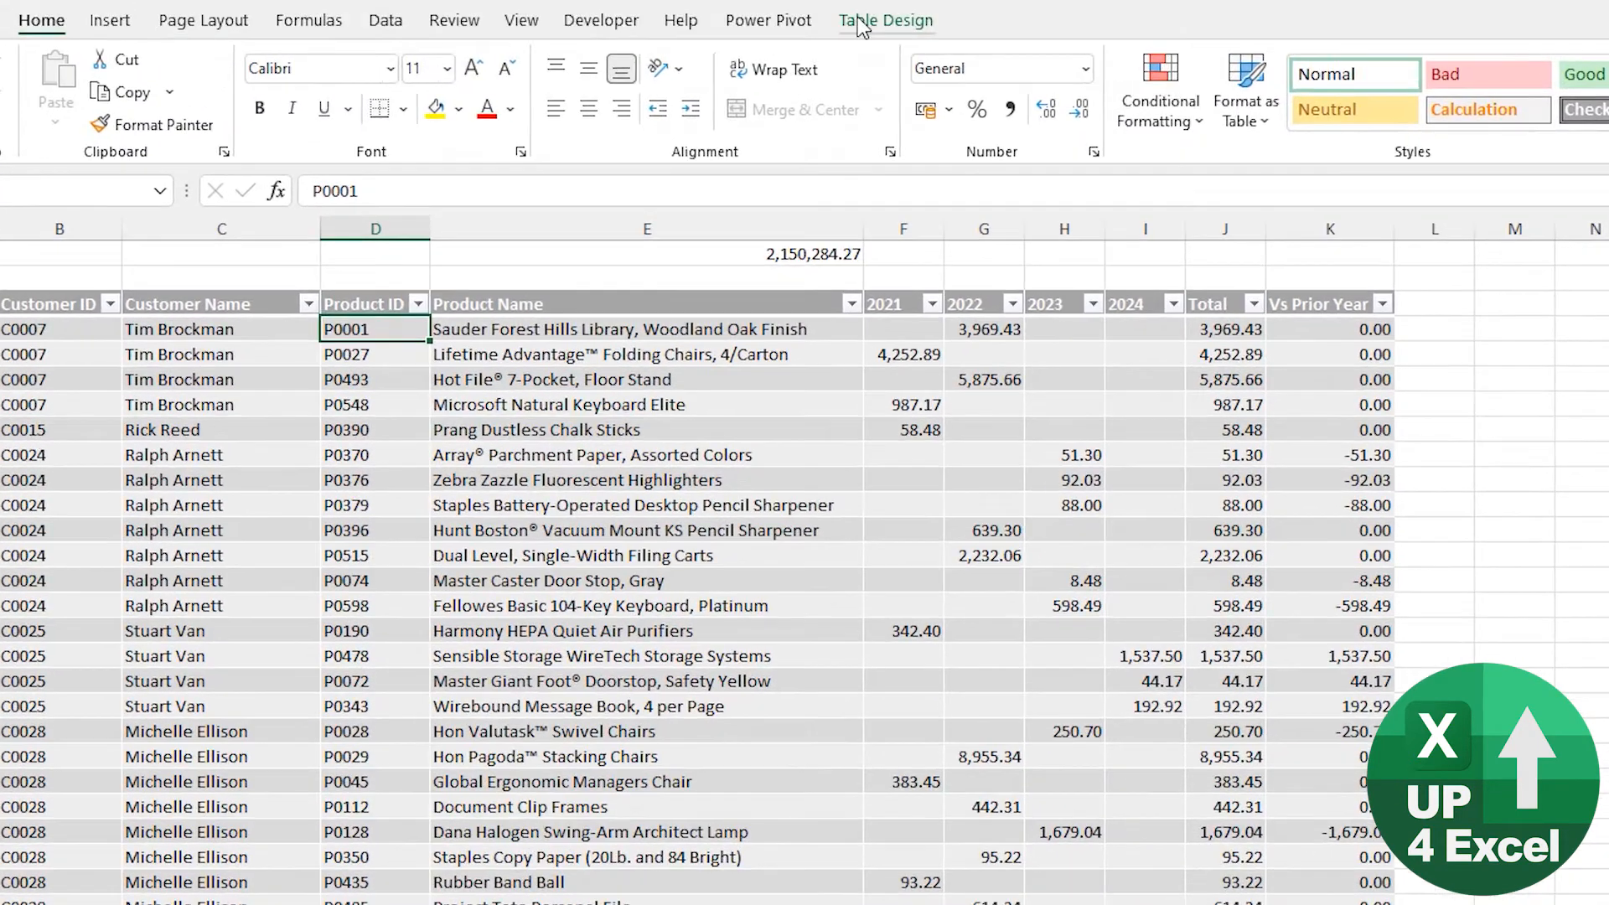
Summarize the tblOrders table with a PivotTable placed on a new worksheet
{"action": "left_click", "coordinate": [883, 18]}
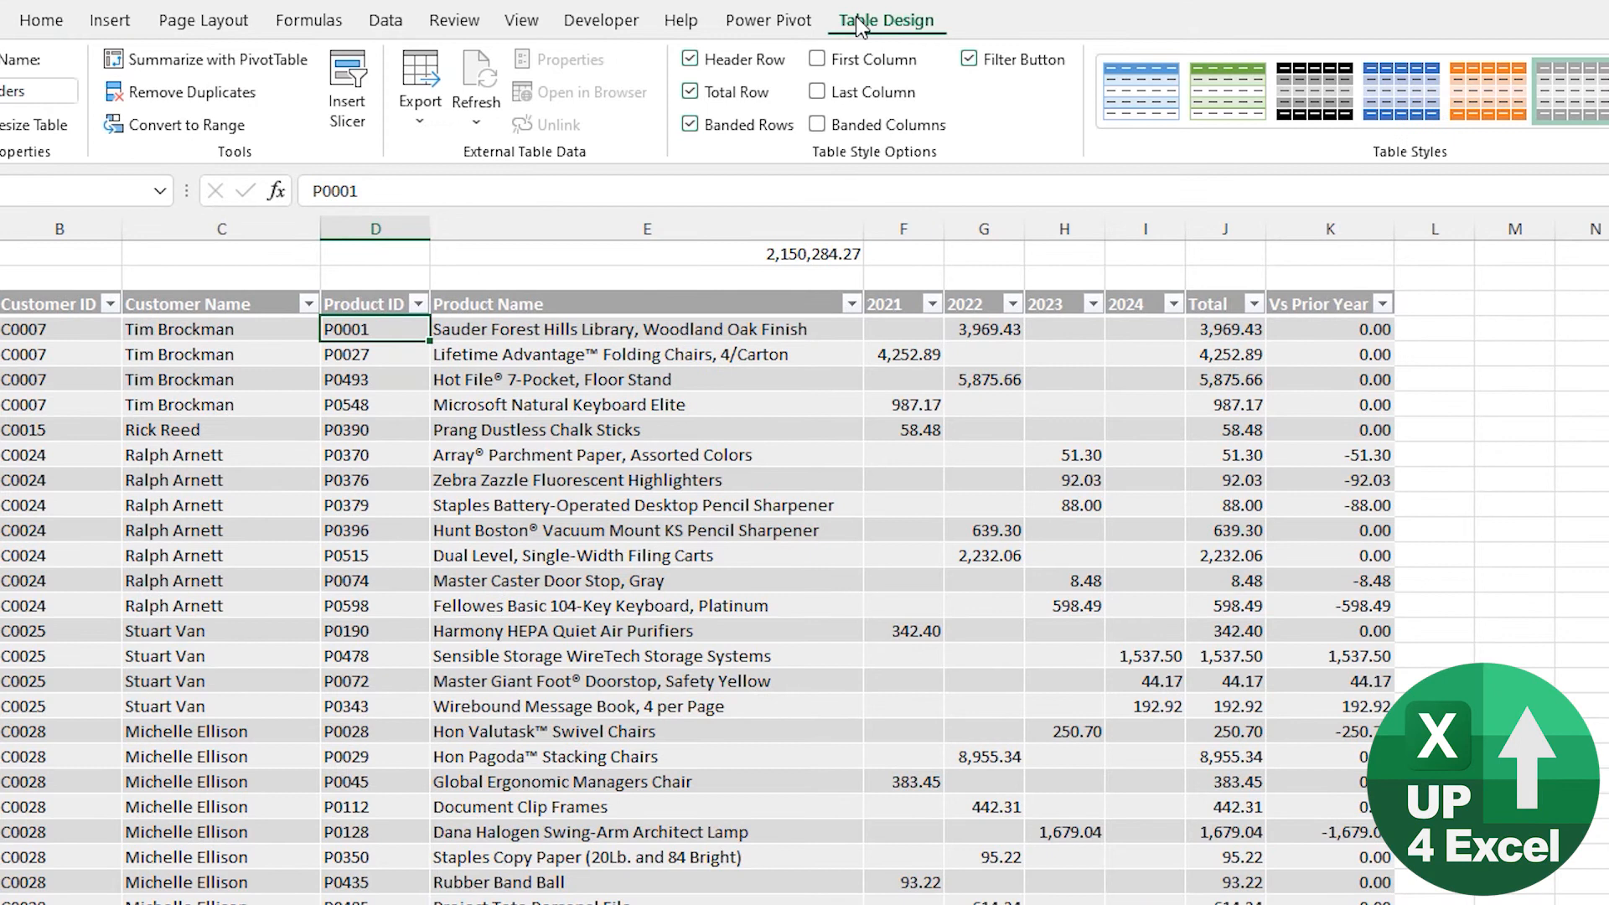
{"action": "left_click", "coordinate": [214, 65]}
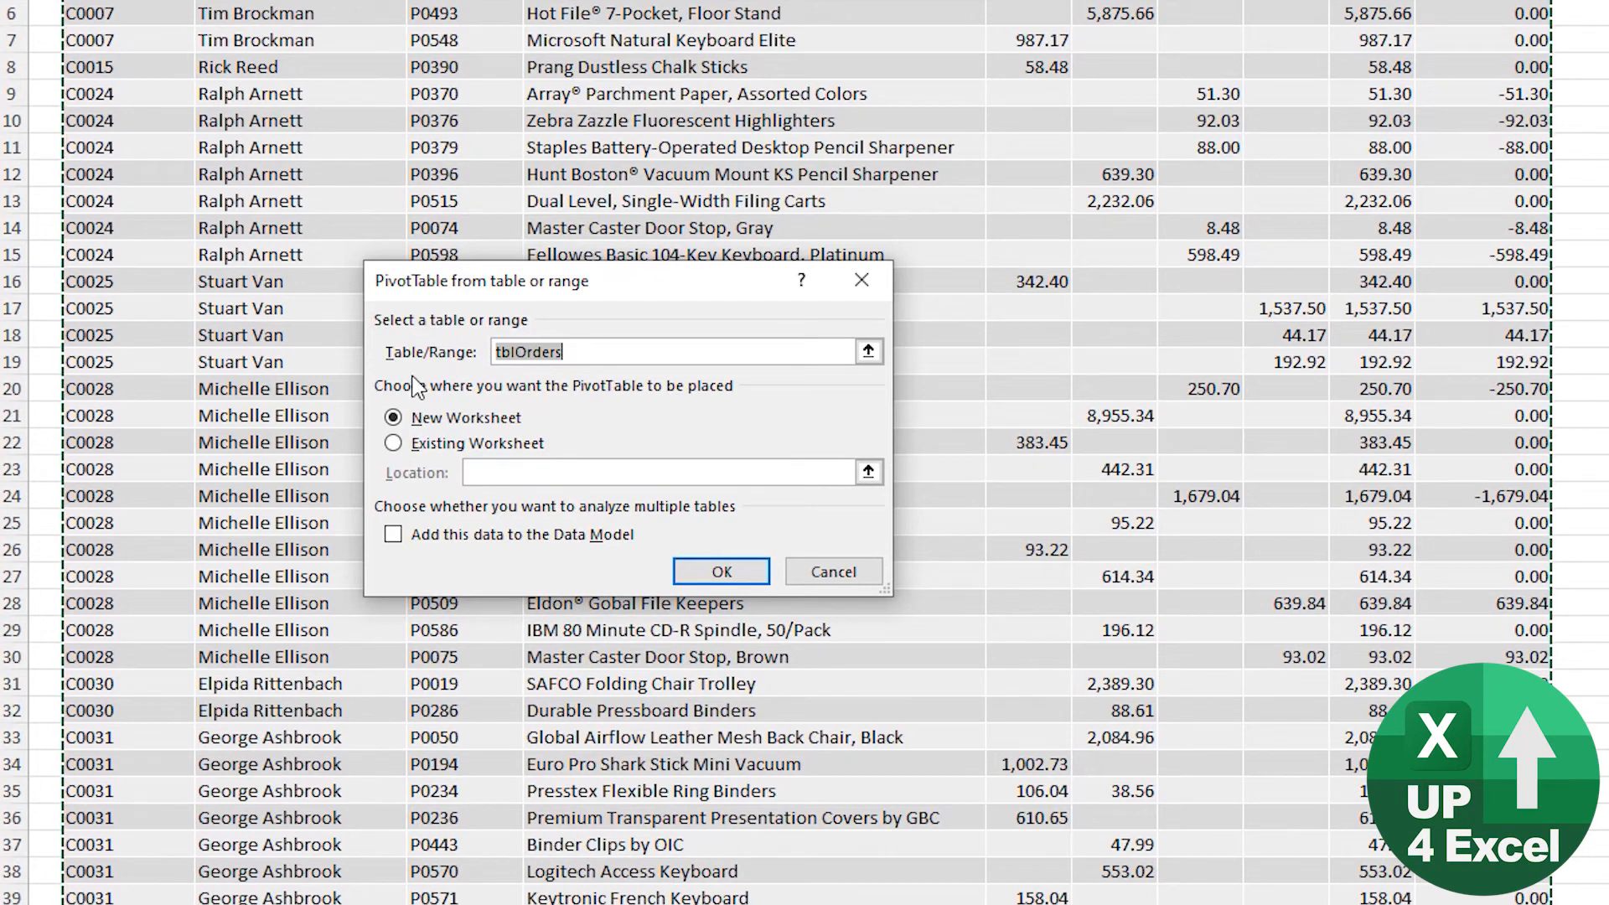
{"action": "left_click", "coordinate": [718, 569]}
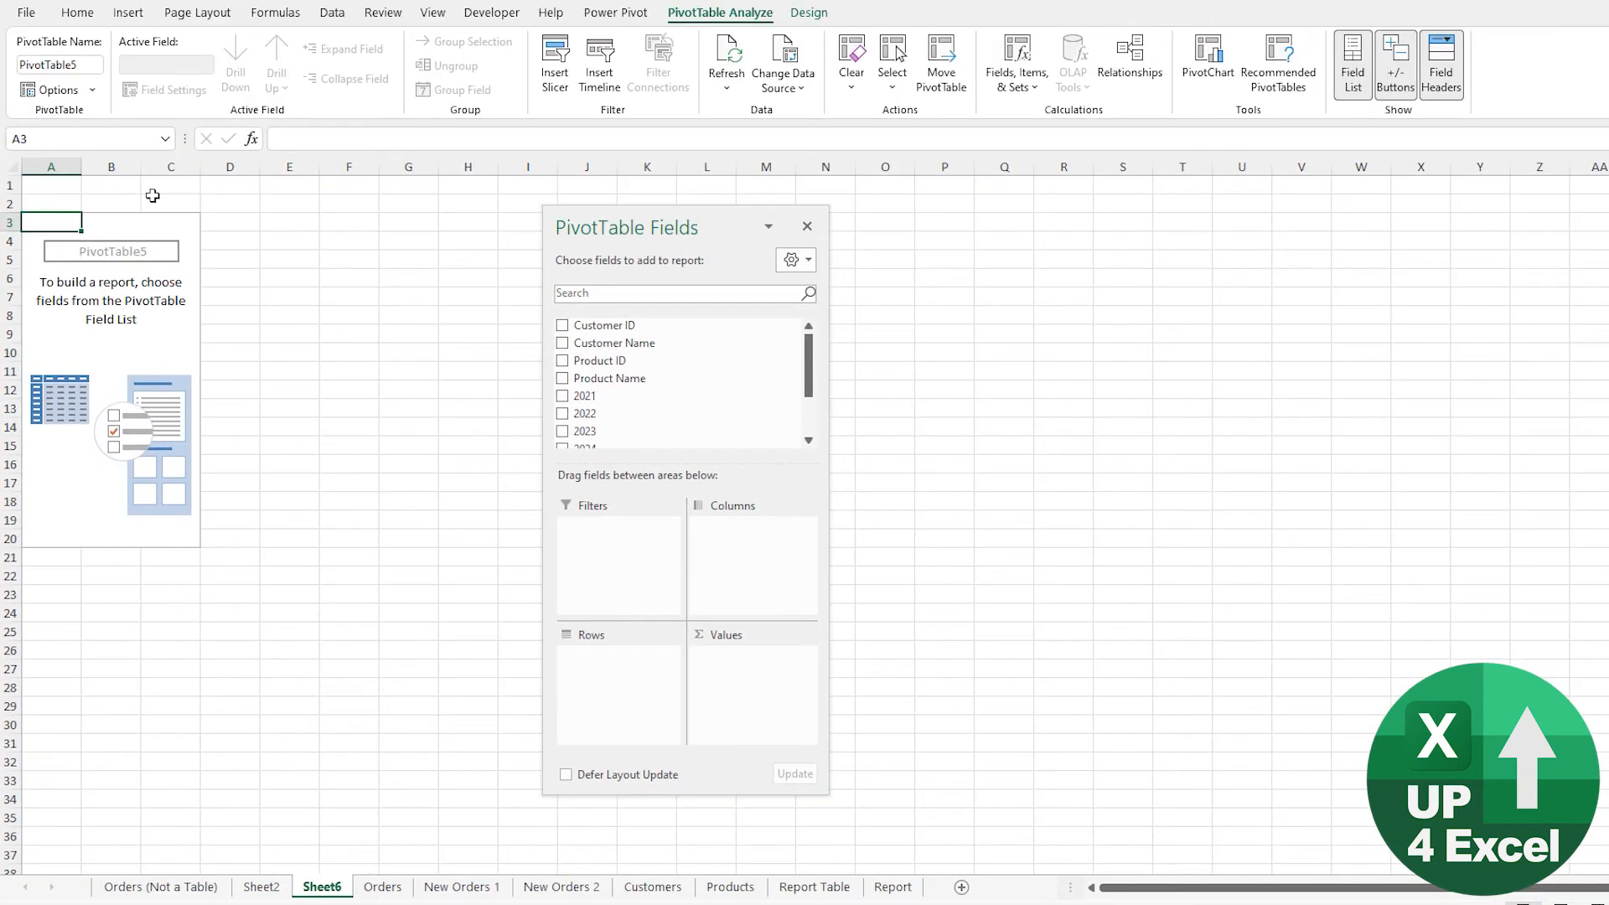
Enlarge the PivotTable field list and create a new Data Model PivotTable that can use more tables
{"action": "left_click_drag", "start_coordinate": [700, 226], "coordinate": [492, 201]}
{"action": "left_click_drag", "start_coordinate": [521, 455], "coordinate": [519, 525]}
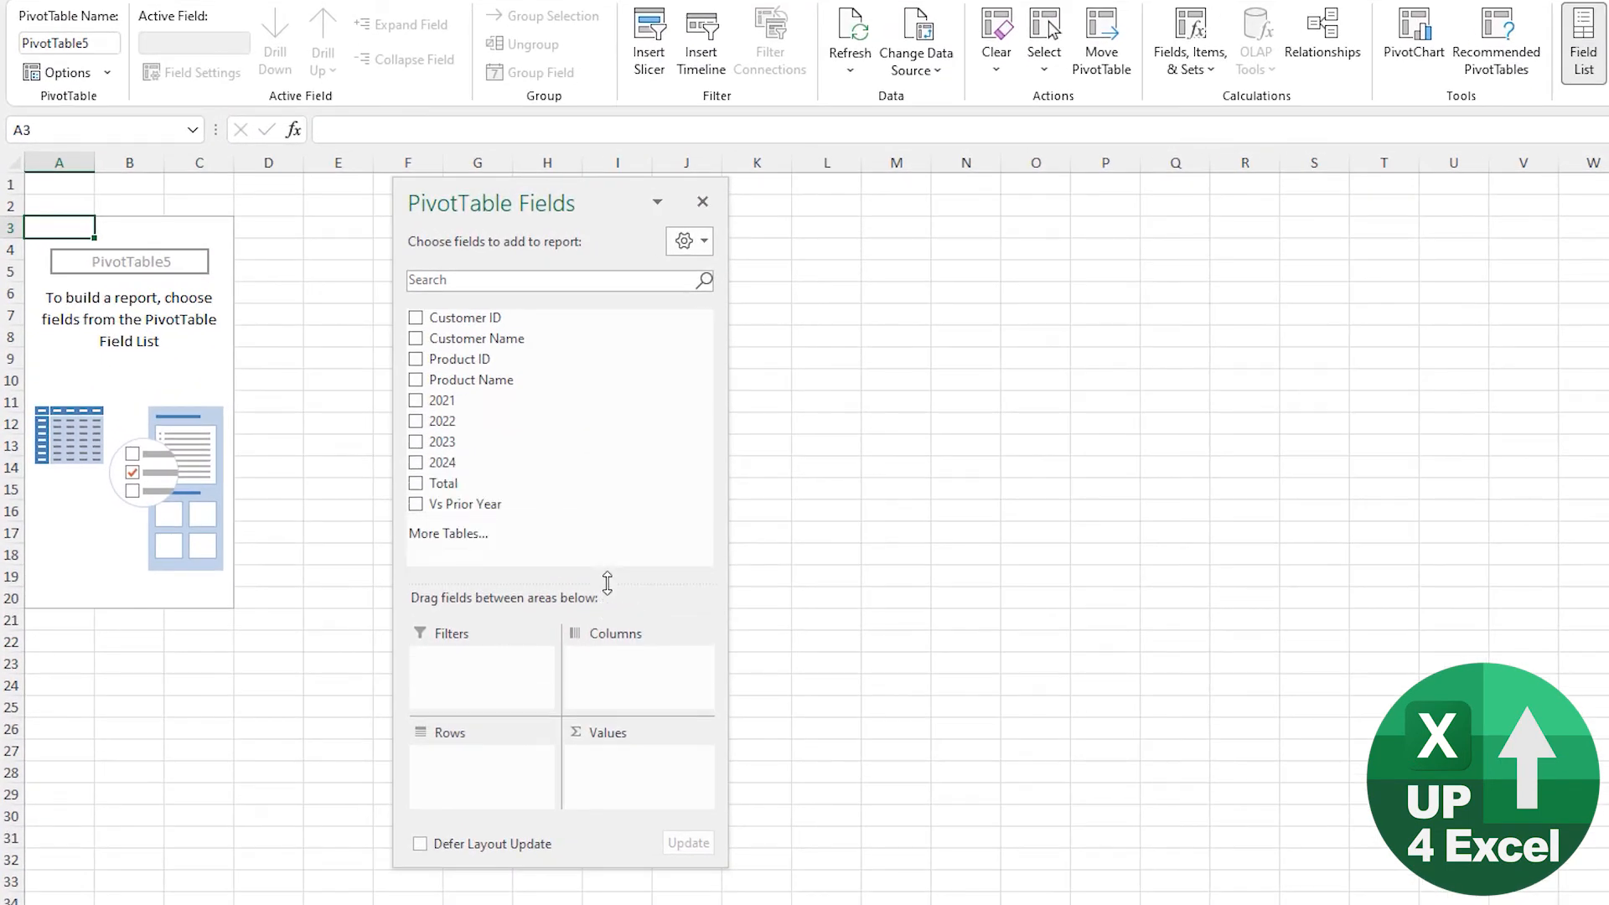
{"action": "left_click_drag", "start_coordinate": [606, 582], "coordinate": [565, 569]}
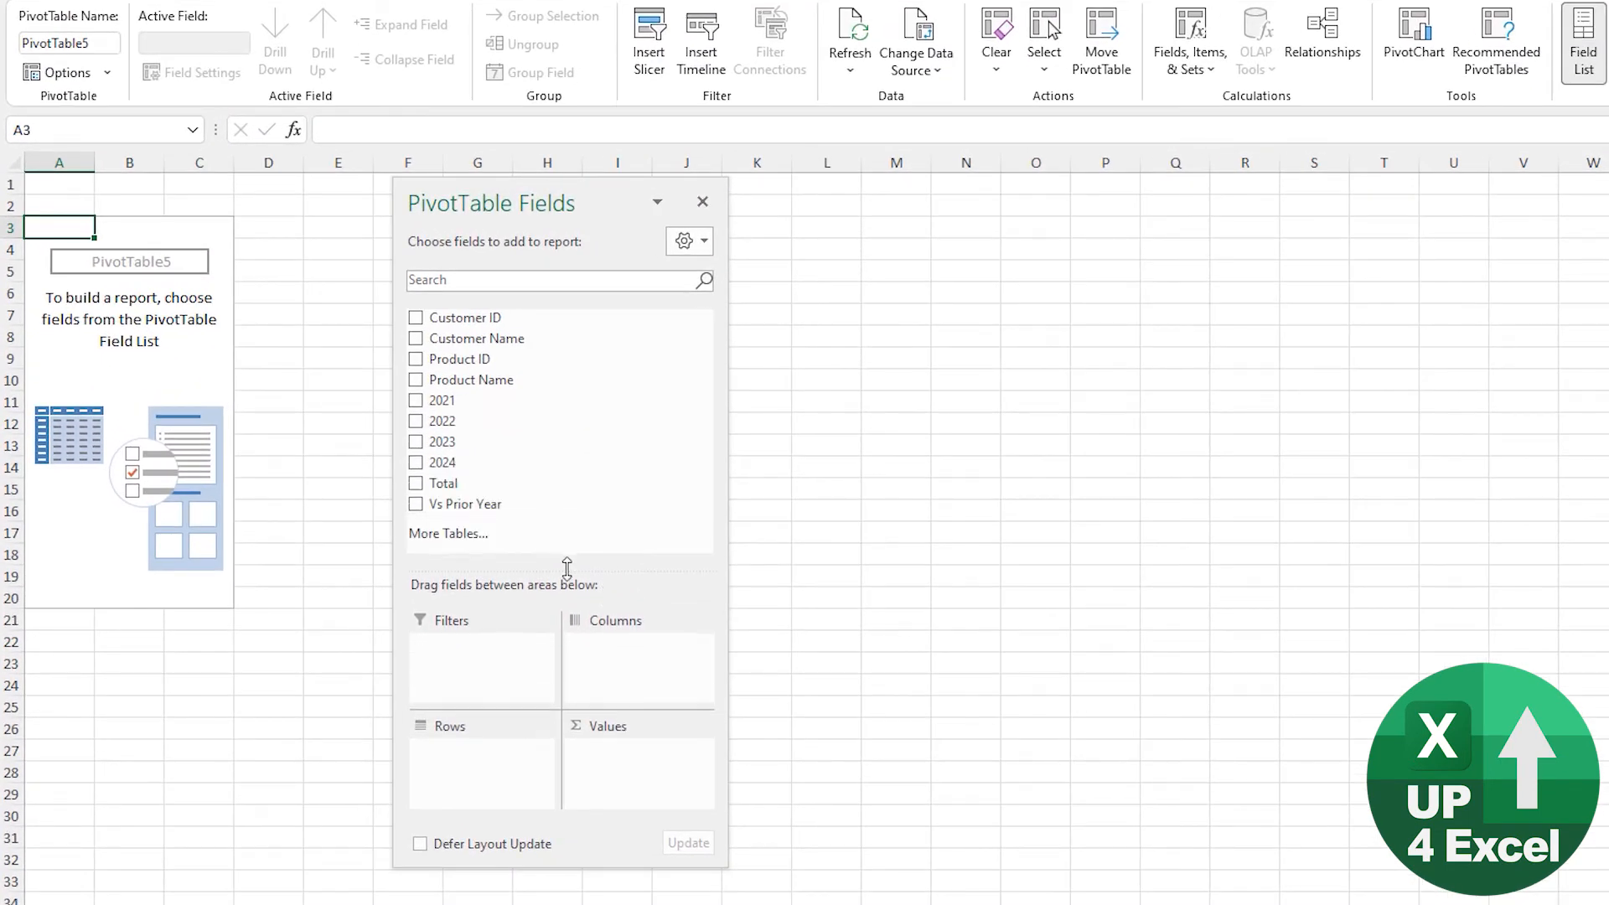
{"action": "left_click", "coordinate": [437, 532]}
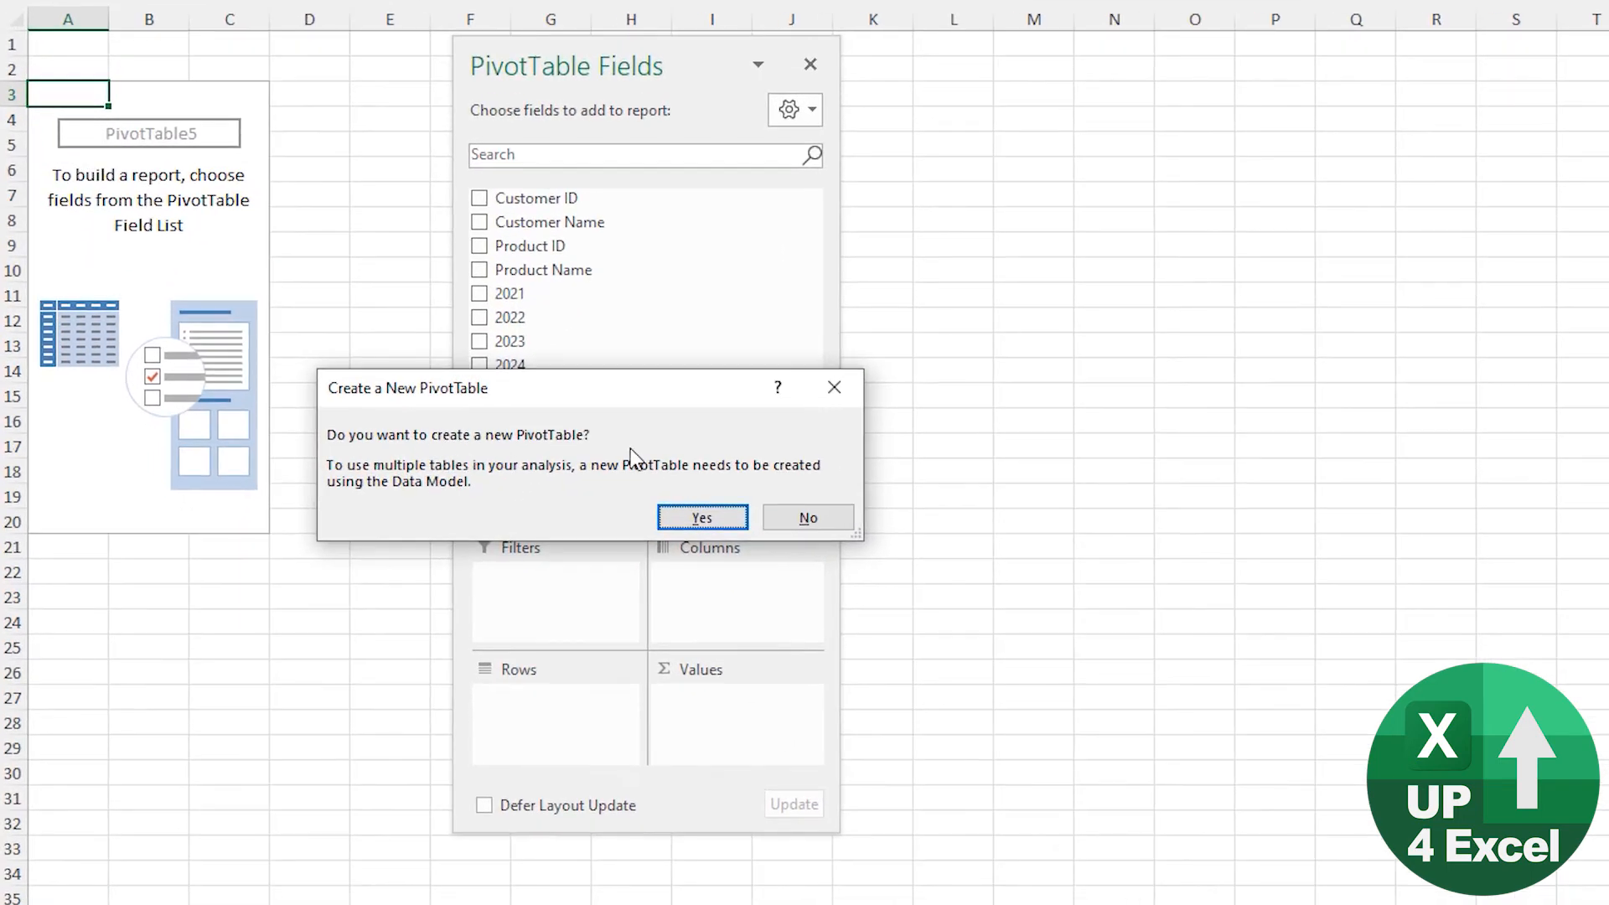
{"action": "left_click", "coordinate": [702, 518]}
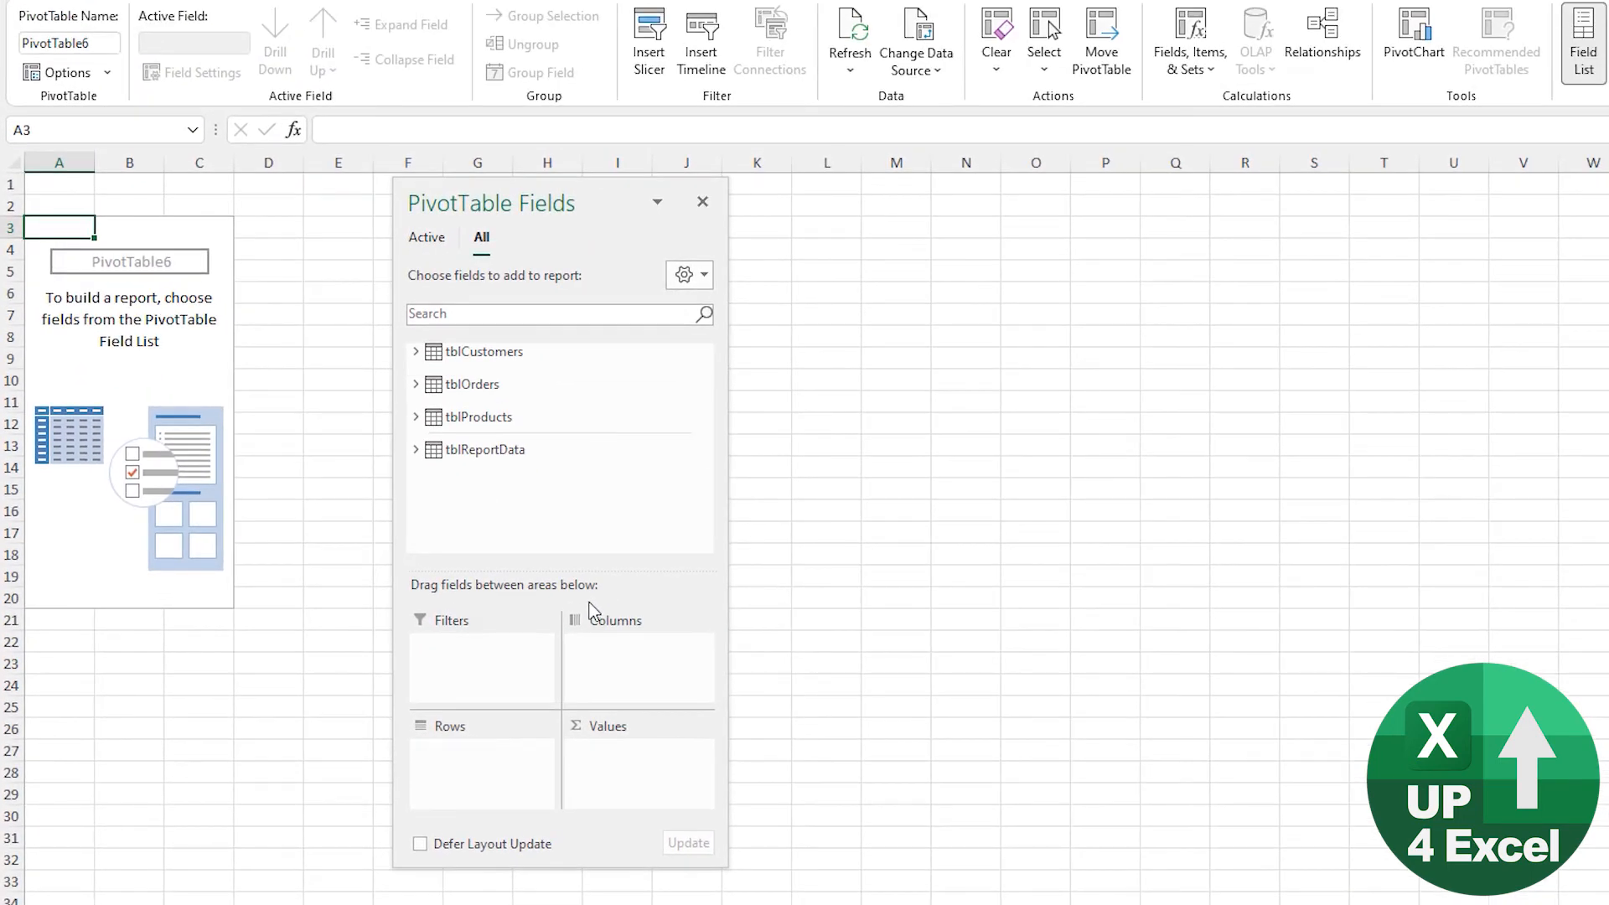
Expand the tblCustomers and tblOrders fields and add 2022 from tblOrders to the PivotTable values as a sum
{"action": "left_click", "coordinate": [429, 329]}
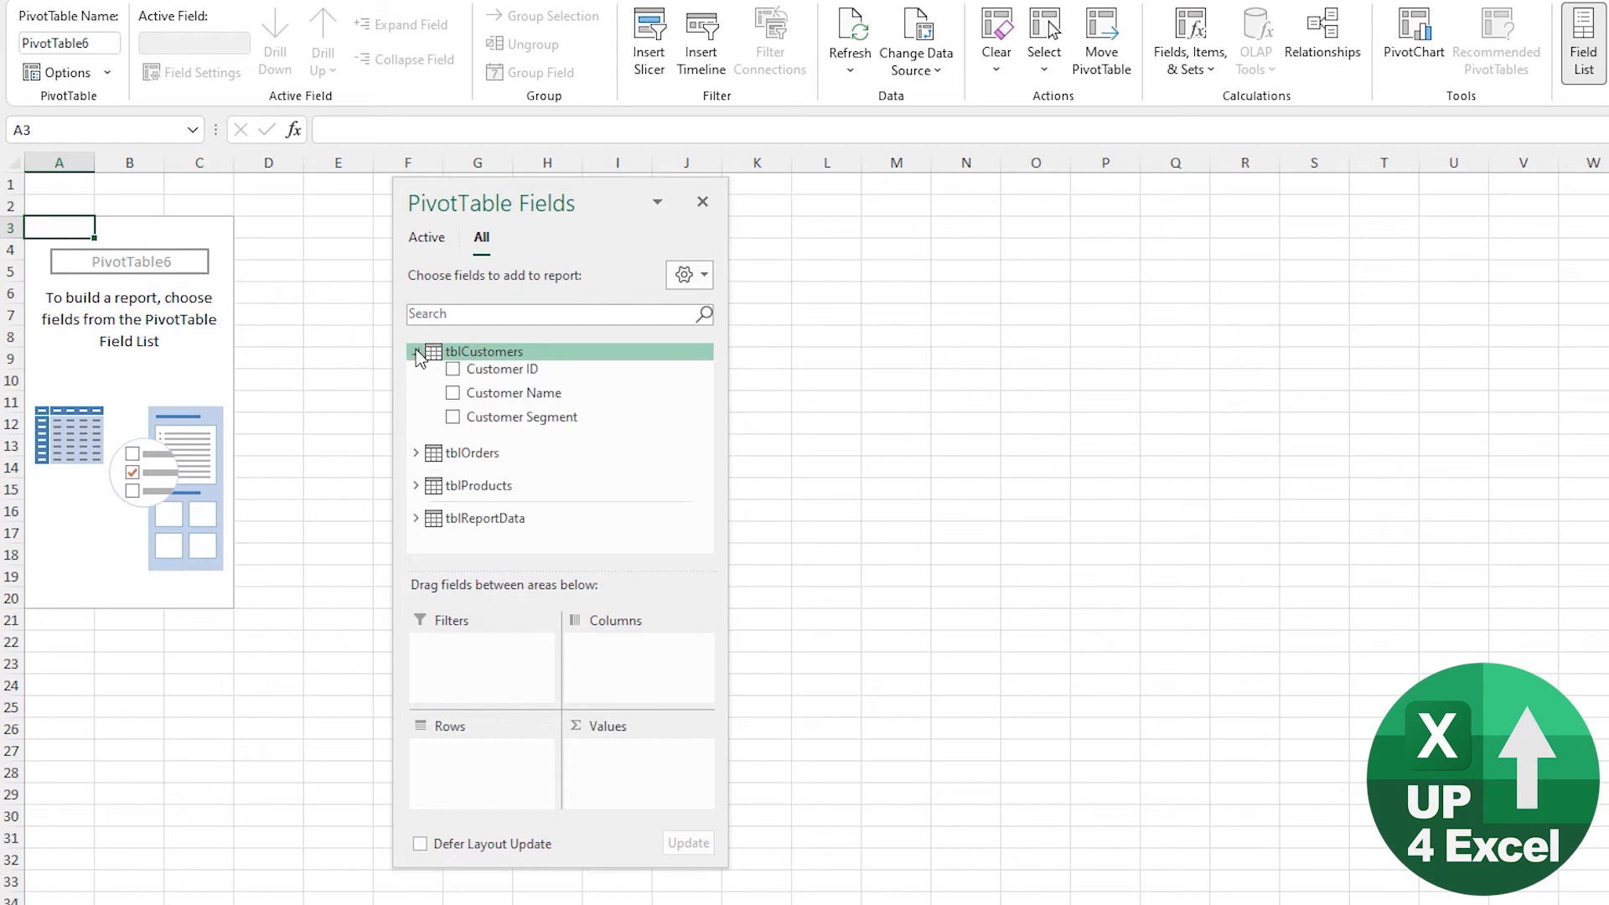
{"action": "left_click", "coordinate": [418, 352]}
{"action": "left_click", "coordinate": [417, 382]}
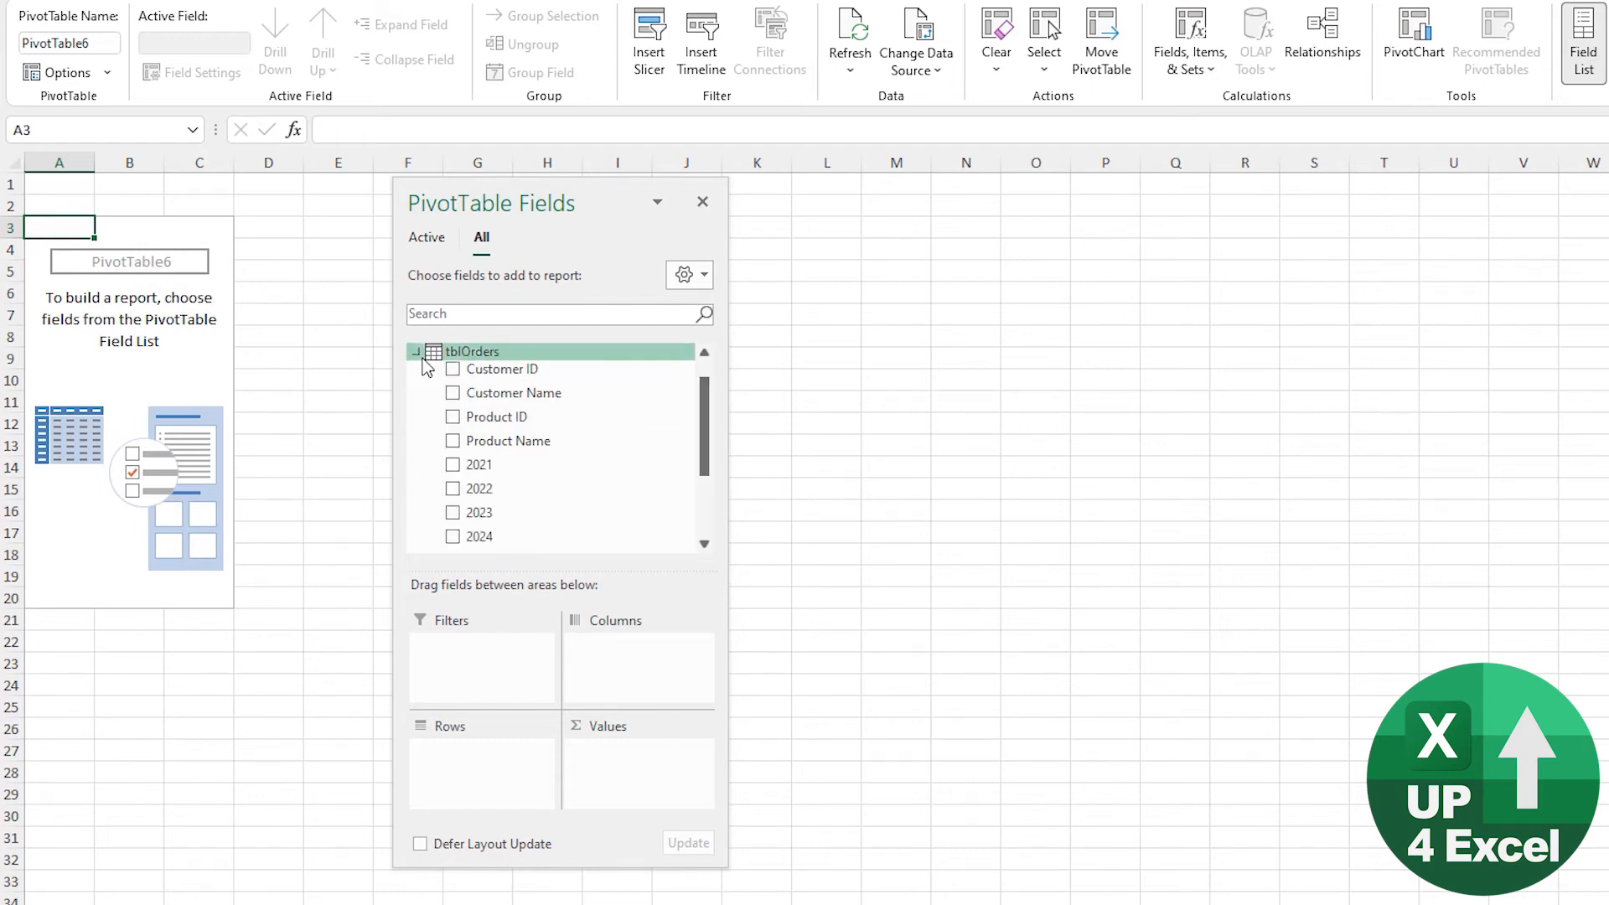
{"action": "left_click", "coordinate": [417, 352]}
{"action": "left_click", "coordinate": [416, 353]}
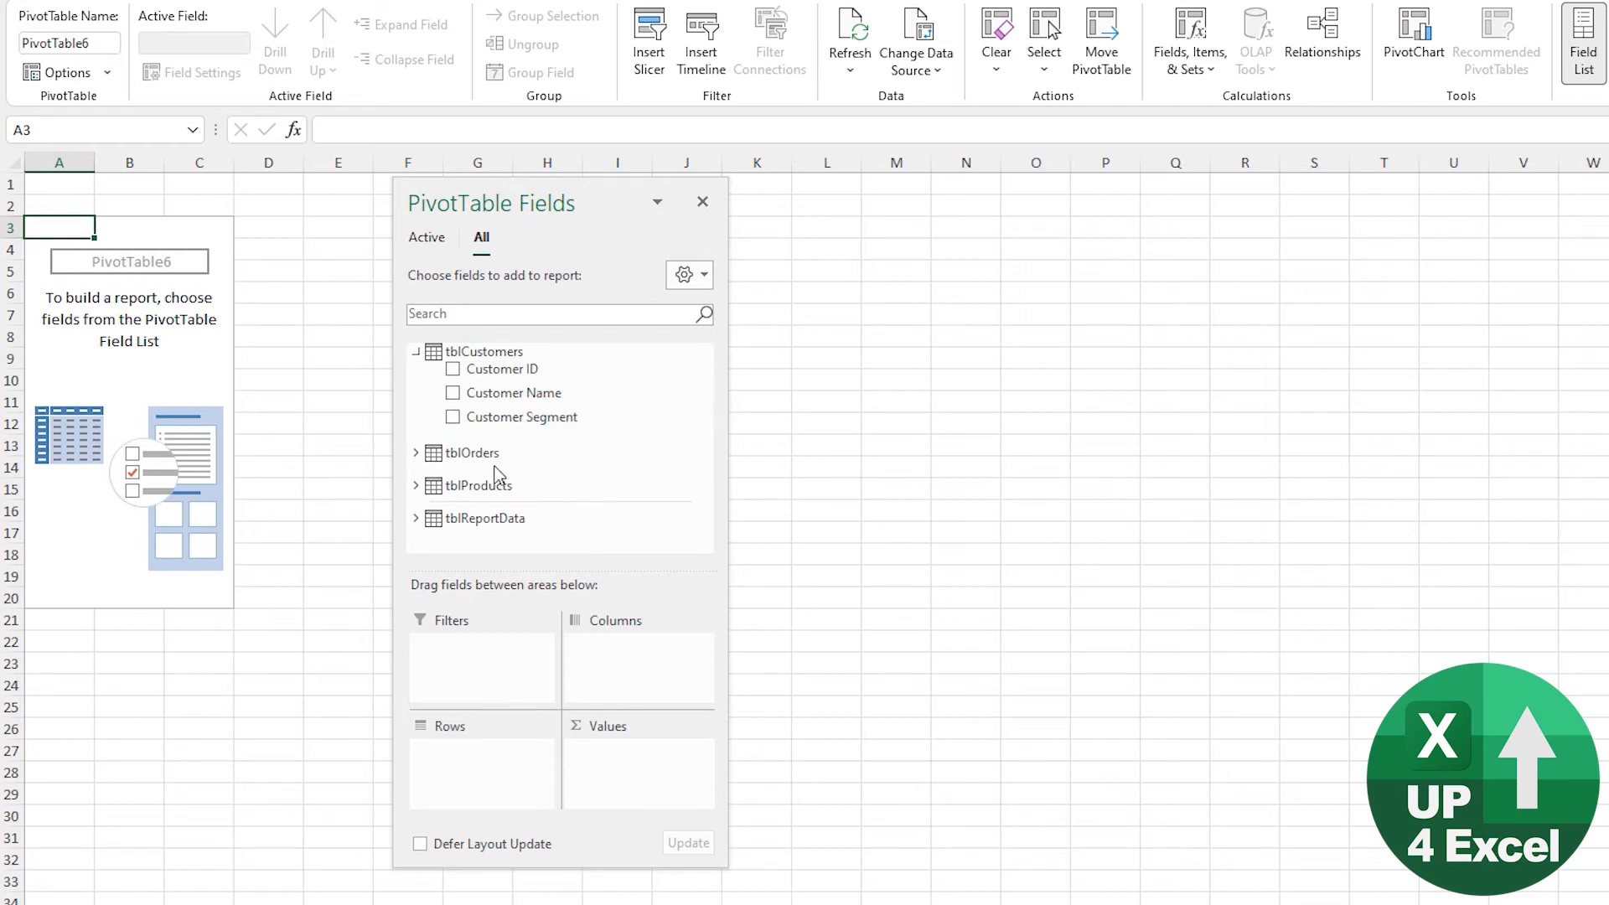
{"action": "left_click", "coordinate": [416, 452]}
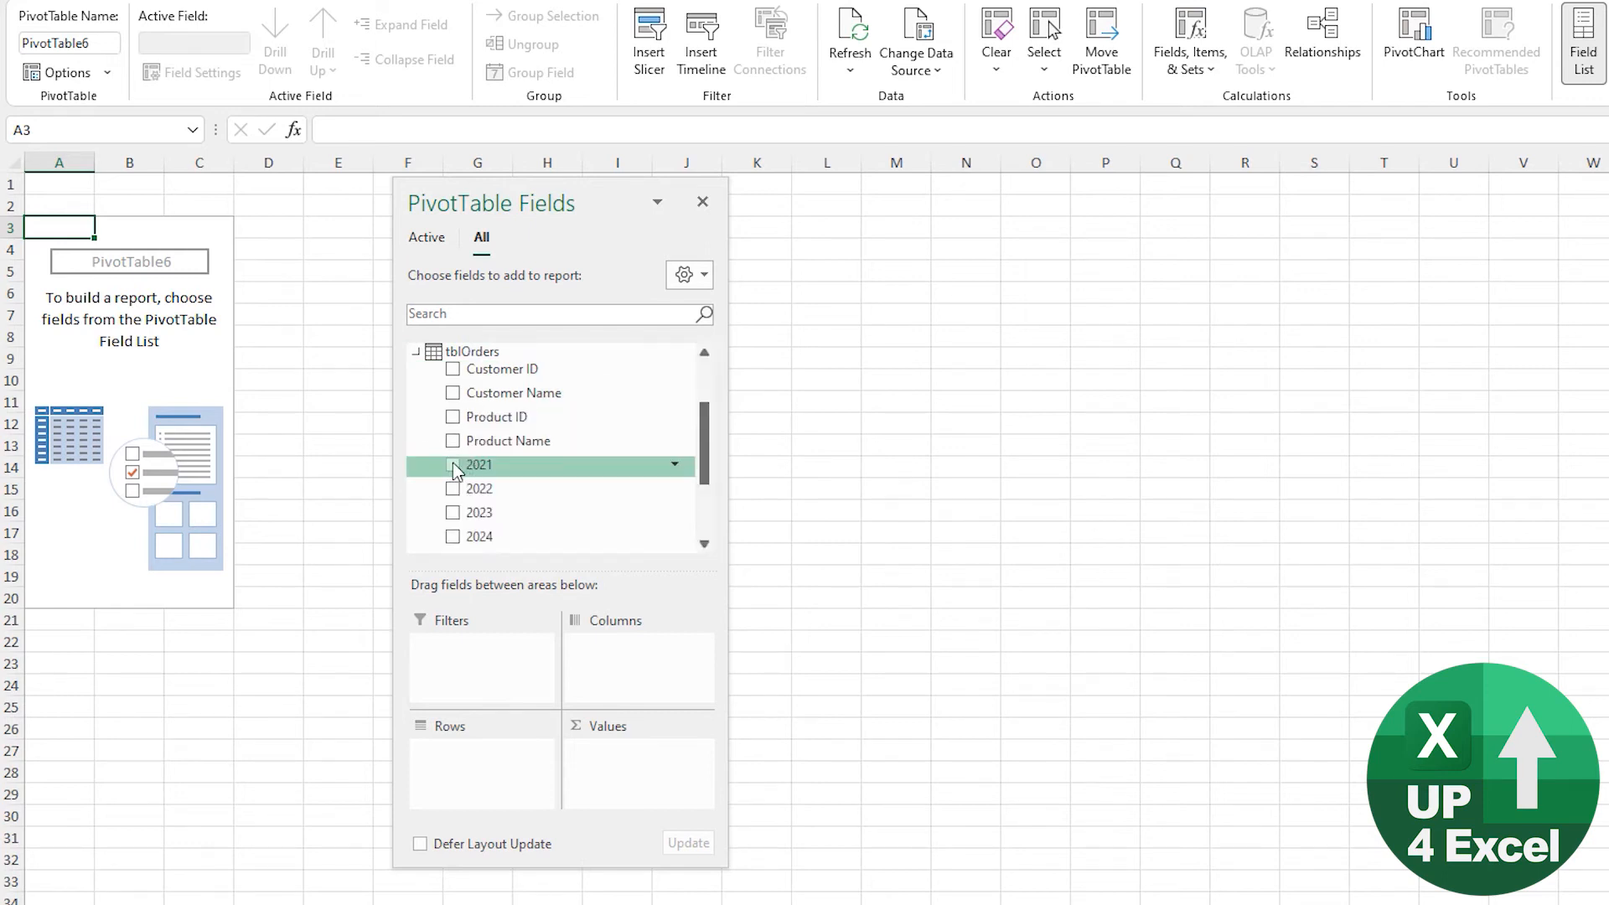
{"action": "left_click_drag", "start_coordinate": [449, 462], "coordinate": [619, 753]}
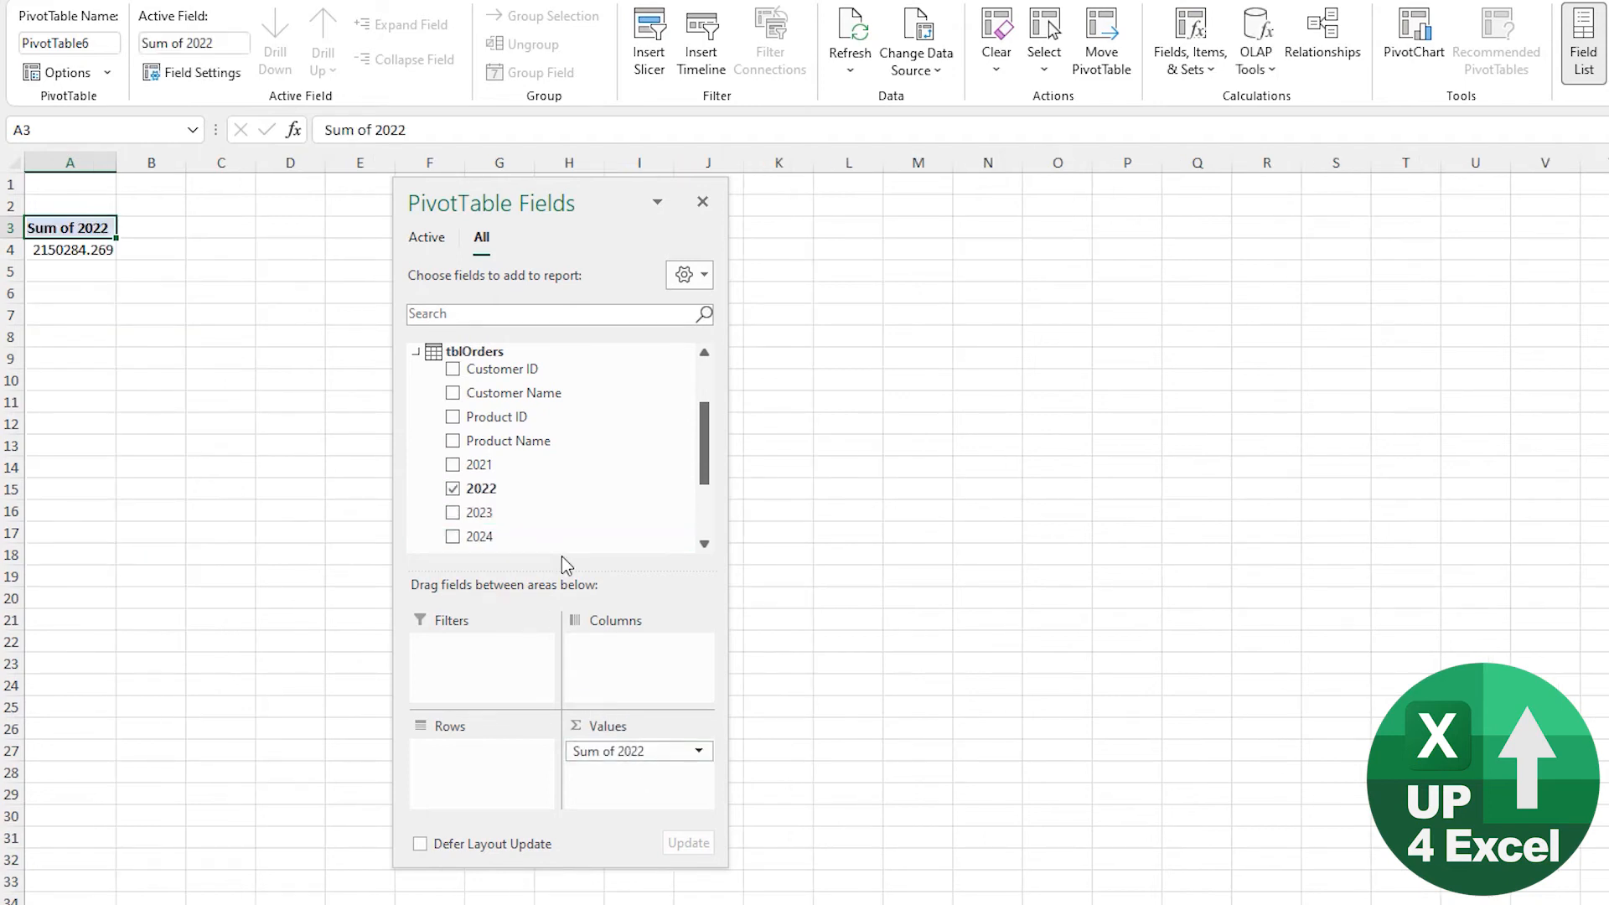
Add Customer Segment from tblCustomers to the PivotTable rows and move it to the columns
{"action": "scroll", "coordinate": [506, 444], "scroll_direction": "up", "scroll_amount": 2}
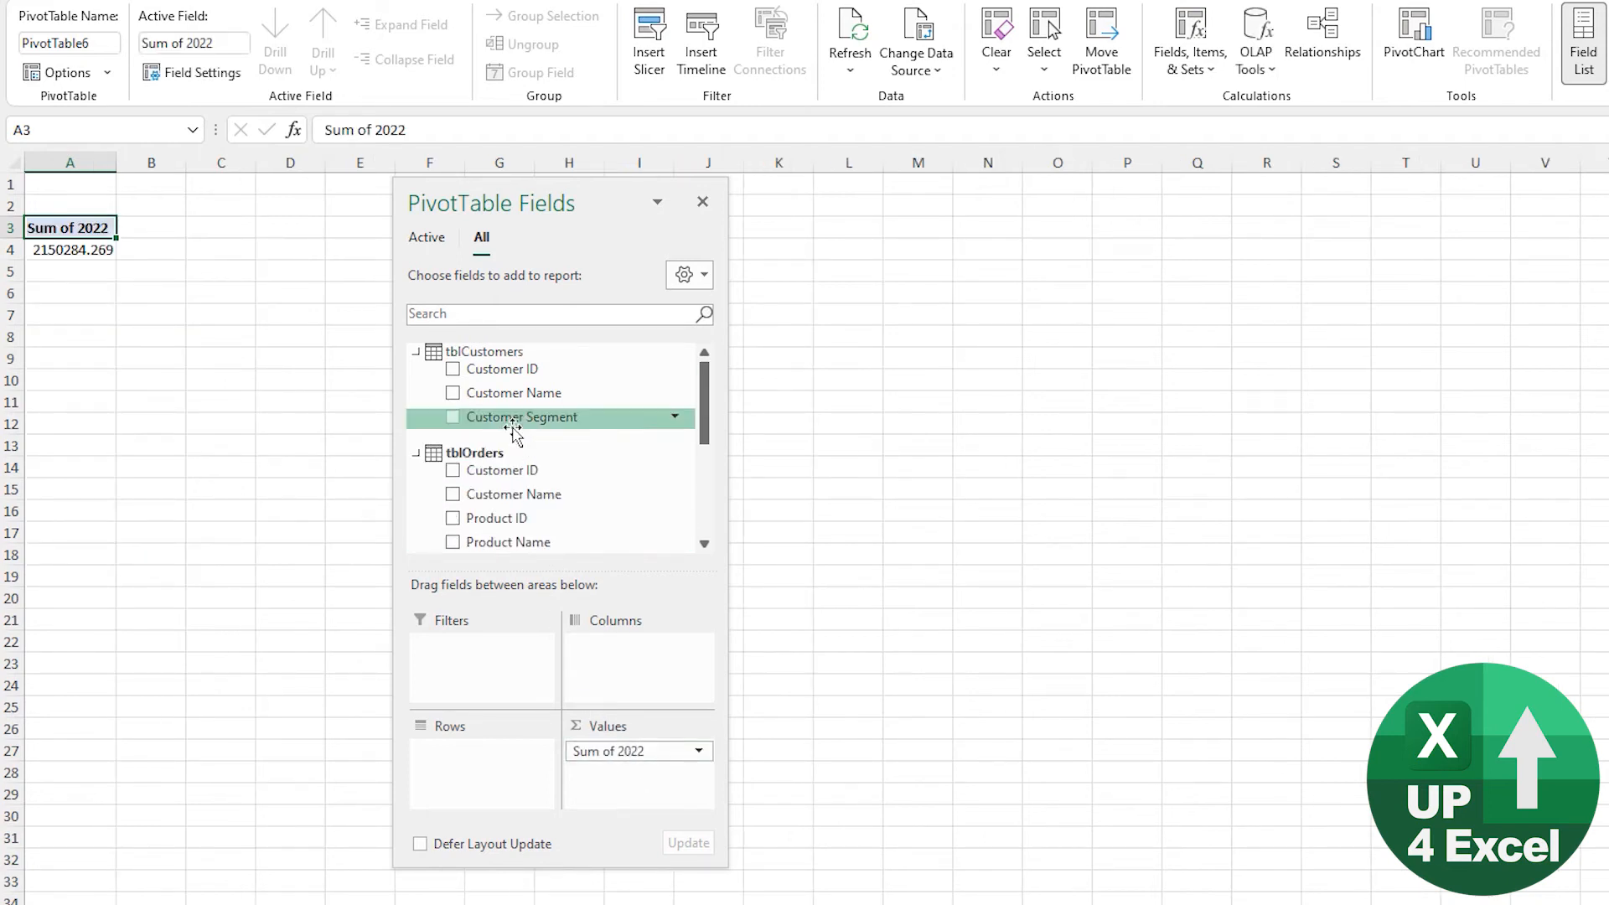
{"action": "left_click_drag", "start_coordinate": [457, 419], "coordinate": [484, 774]}
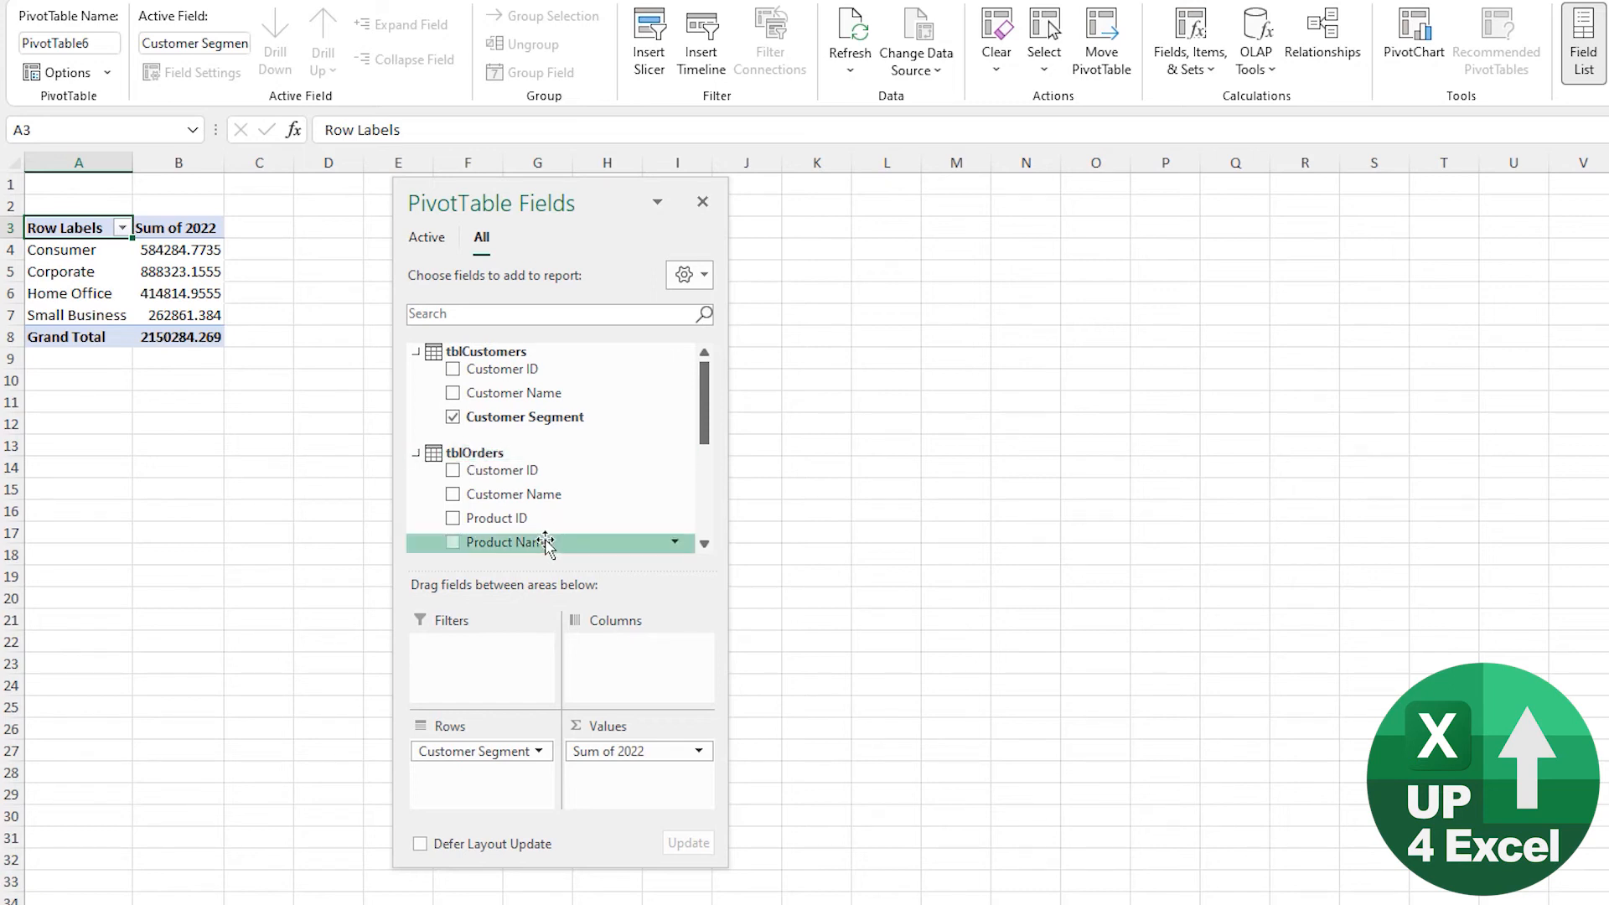
{"action": "mouse_move", "coordinate": [537, 543]}
{"action": "left_mouse_down"}
{"action": "mouse_move", "coordinate": [628, 663]}
{"action": "mouse_move", "coordinate": [586, 512]}
{"action": "mouse_move", "coordinate": [536, 528]}
{"action": "left_mouse_up"}
{"action": "left_click_drag", "start_coordinate": [469, 751], "coordinate": [628, 683]}
Add Product Category from tblProducts as the PivotTable rows and move the field list clear of the PivotTable
{"action": "scroll", "coordinate": [536, 465], "scroll_direction": "down", "scroll_amount": 5}
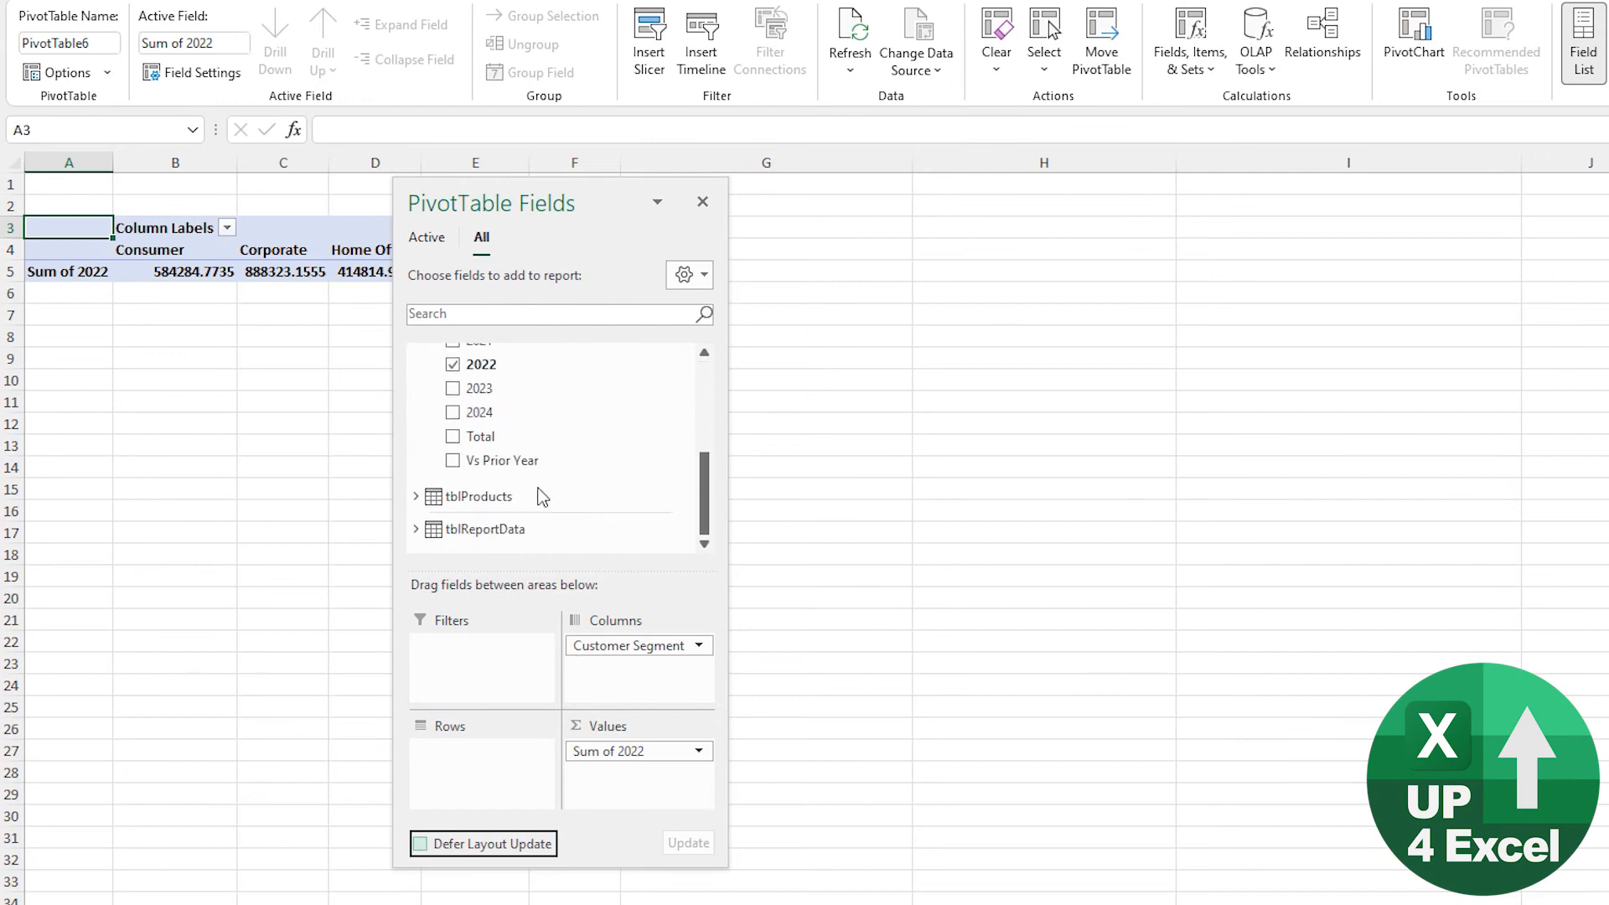
{"action": "left_click", "coordinate": [416, 496]}
{"action": "left_click_drag", "start_coordinate": [466, 492], "coordinate": [472, 746]}
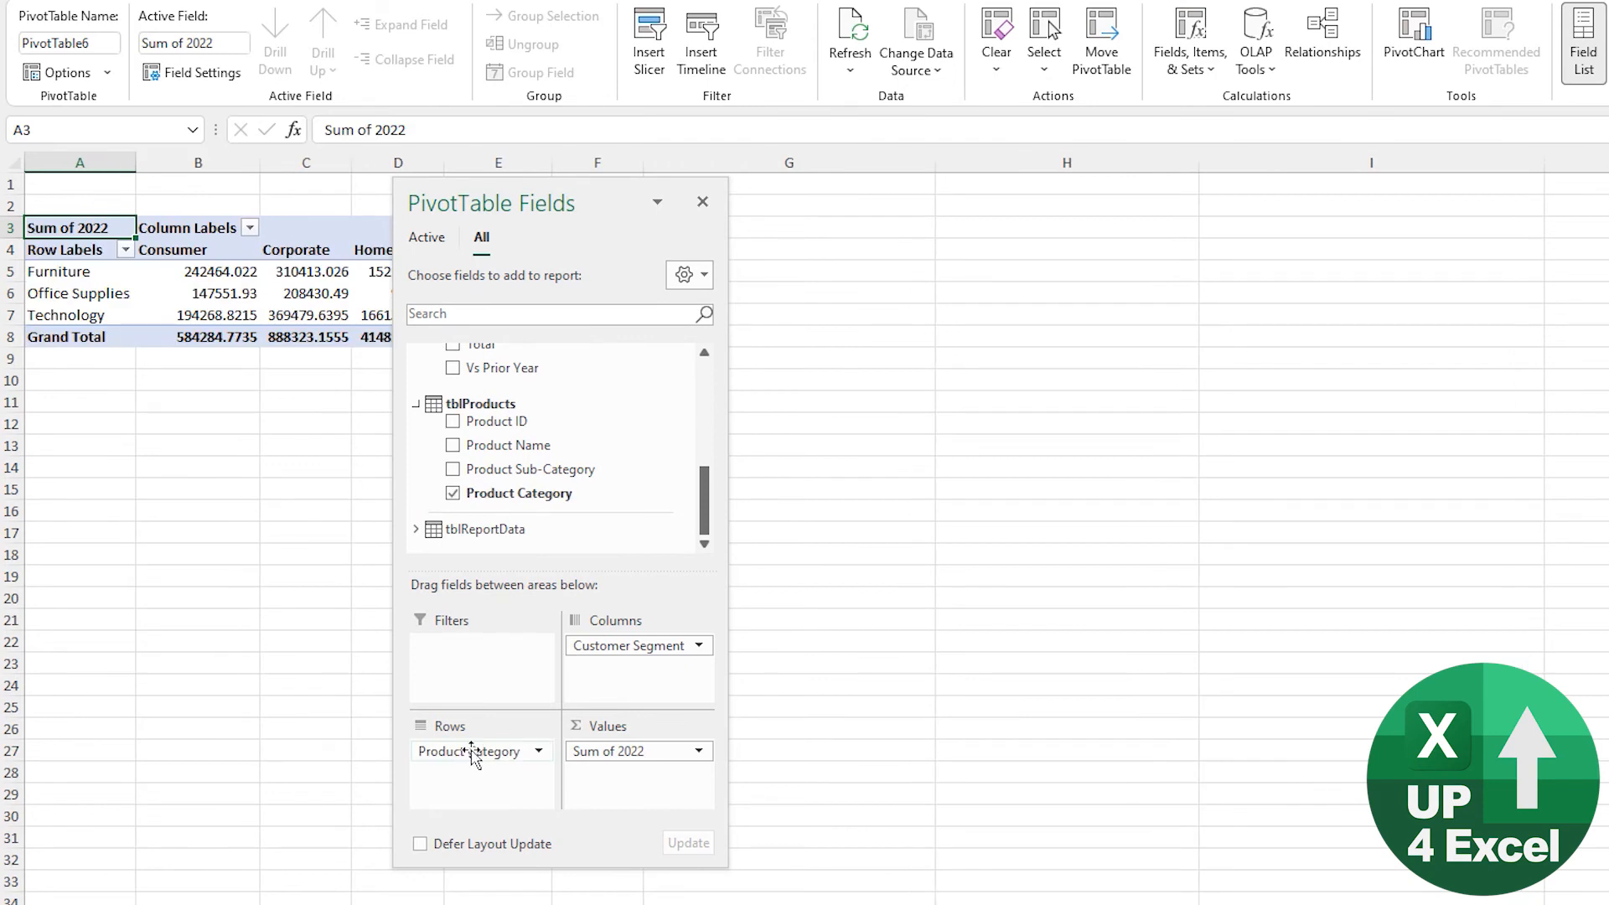
{"action": "left_click_drag", "start_coordinate": [607, 209], "coordinate": [934, 224]}
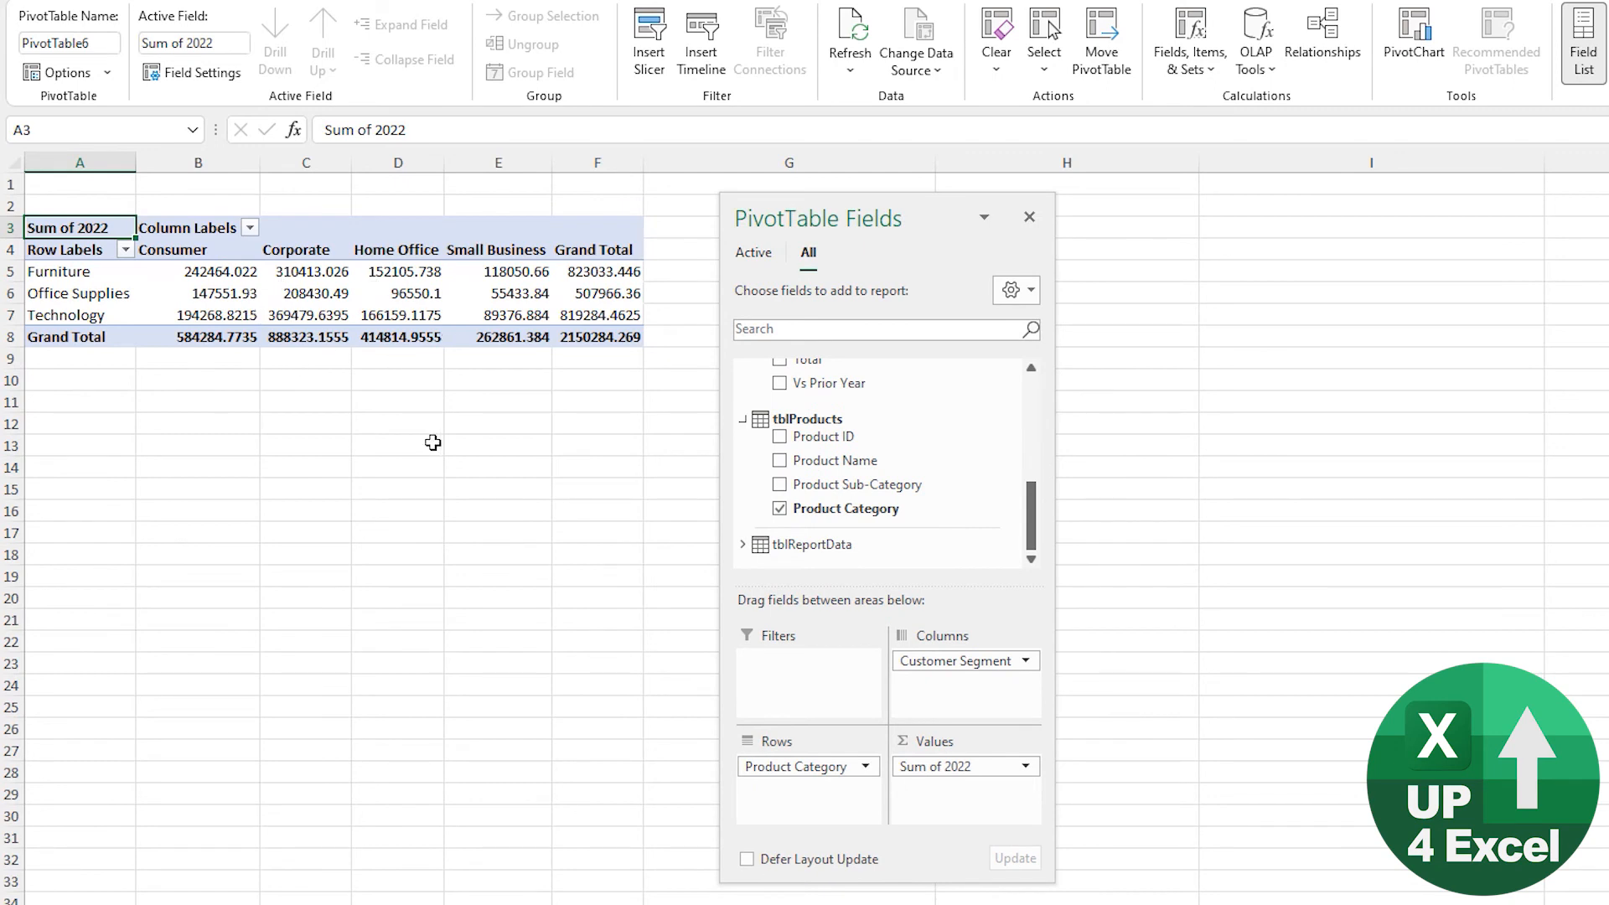
{"action": "scroll", "coordinate": [921, 503], "scroll_direction": "up", "scroll_amount": 10}
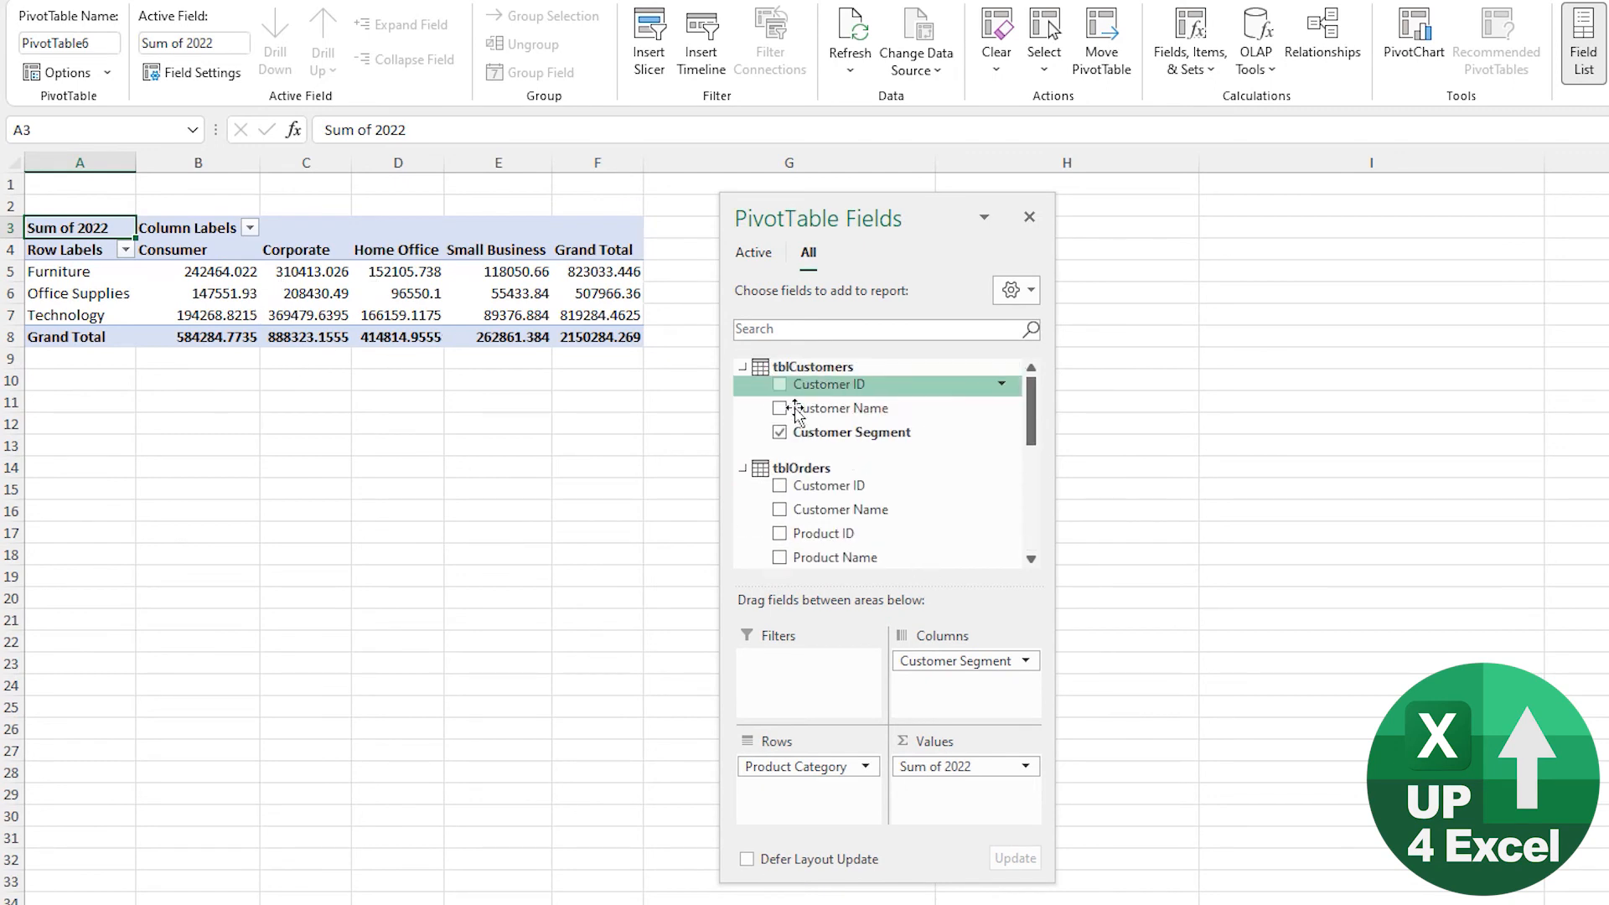